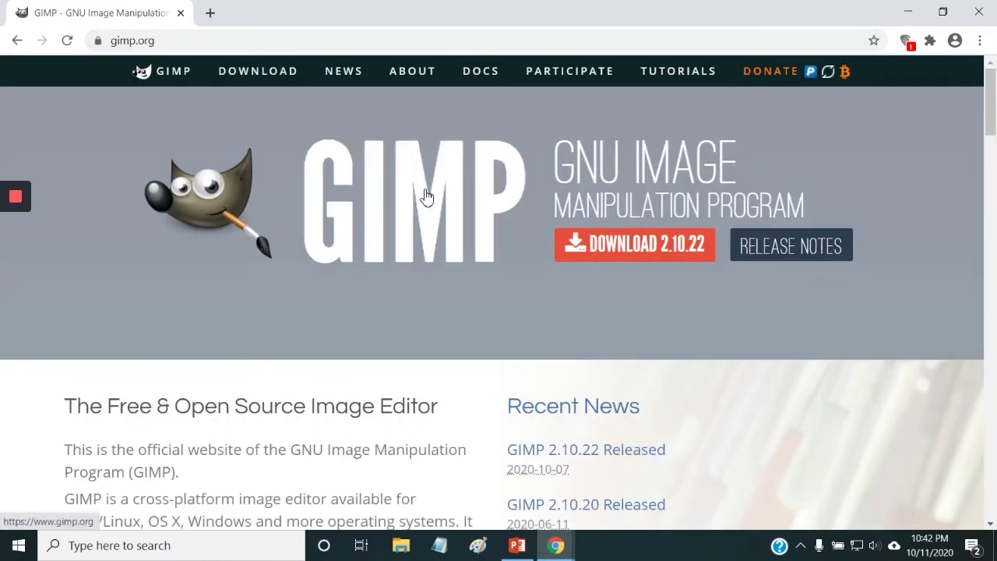
Step: Download the GIMP 2.10.22 Windows installer directly from gimp.org, and close the browser
{"action": "left_click", "coordinate": [641, 251]}
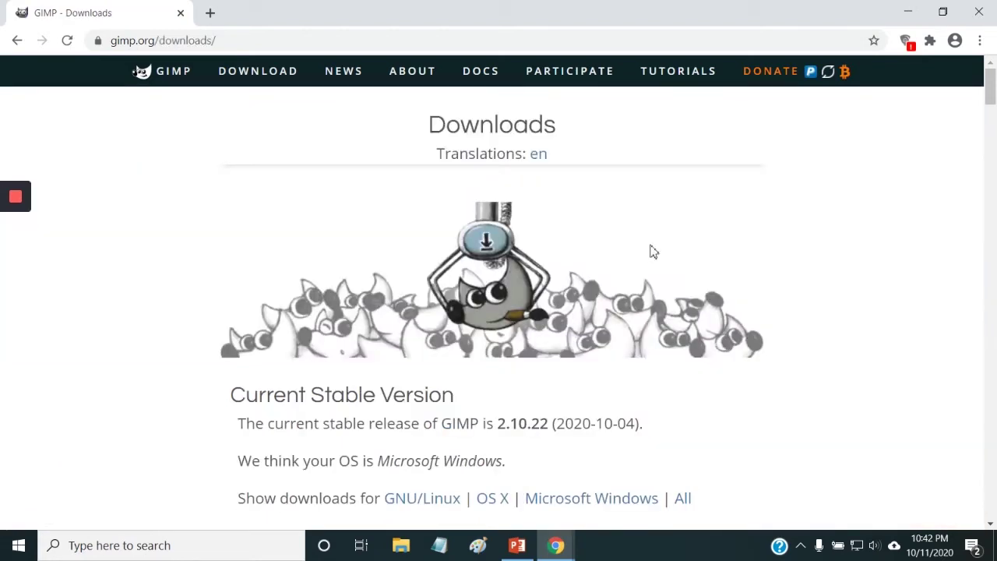
{"action": "scroll", "coordinate": [769, 269], "scroll_direction": "down", "scroll_amount": 4}
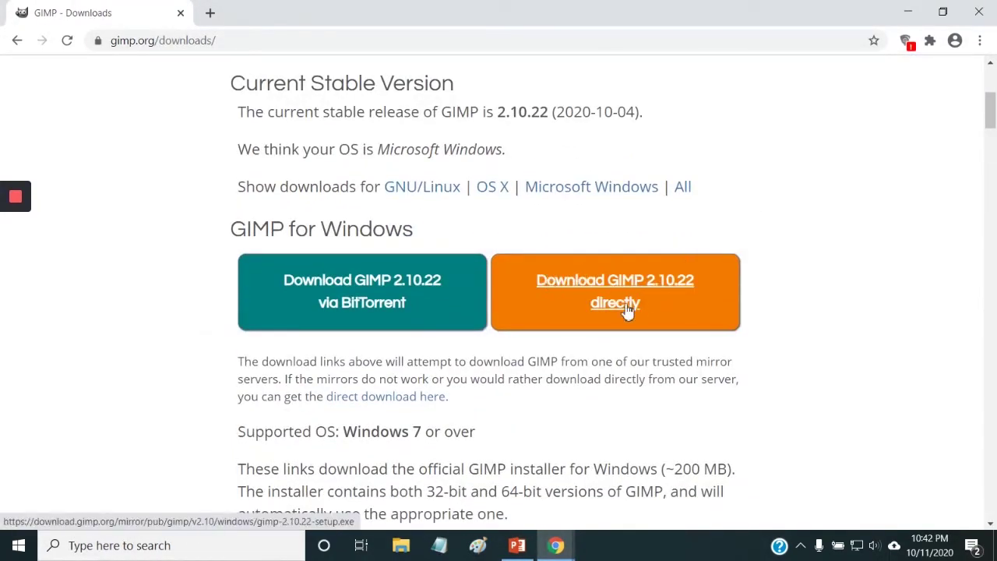
{"action": "left_click", "coordinate": [623, 289]}
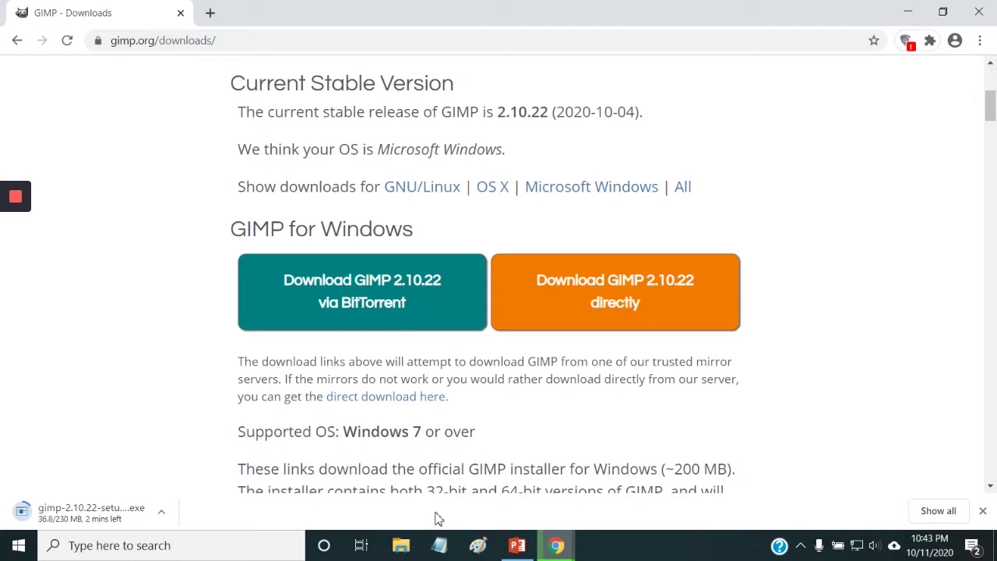
{"action": "left_click", "coordinate": [985, 16]}
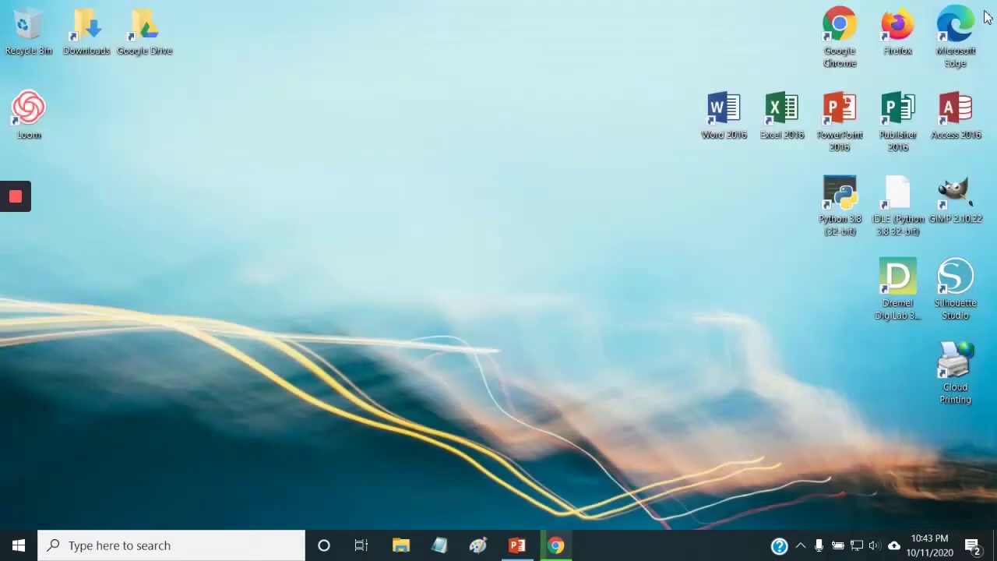
Step: Start installing GIMP from gimp-2.10.22-setup in the Downloads folder, and exit the setup before it completes
{"action": "double_click", "coordinate": [92, 29]}
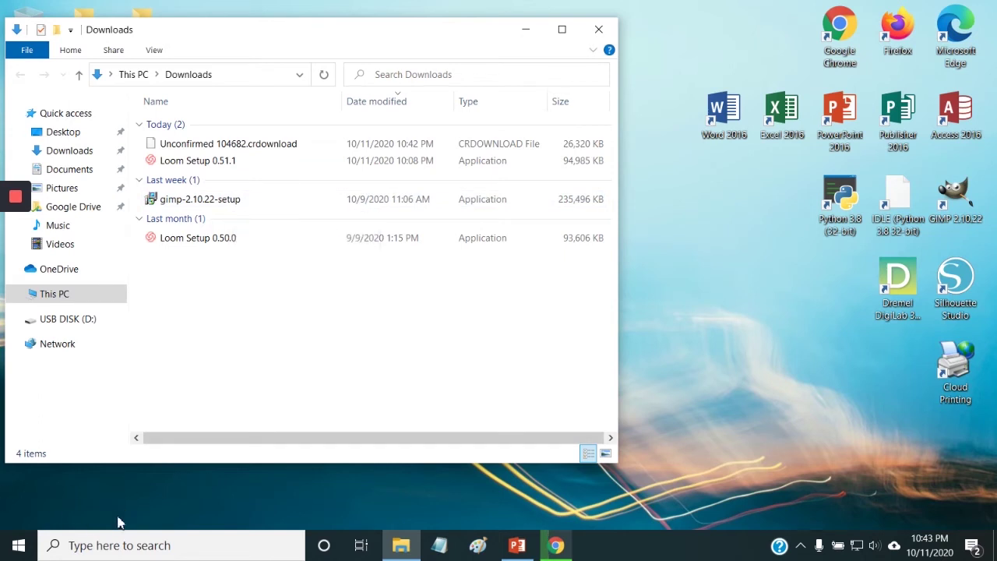
{"action": "double_click", "coordinate": [223, 202]}
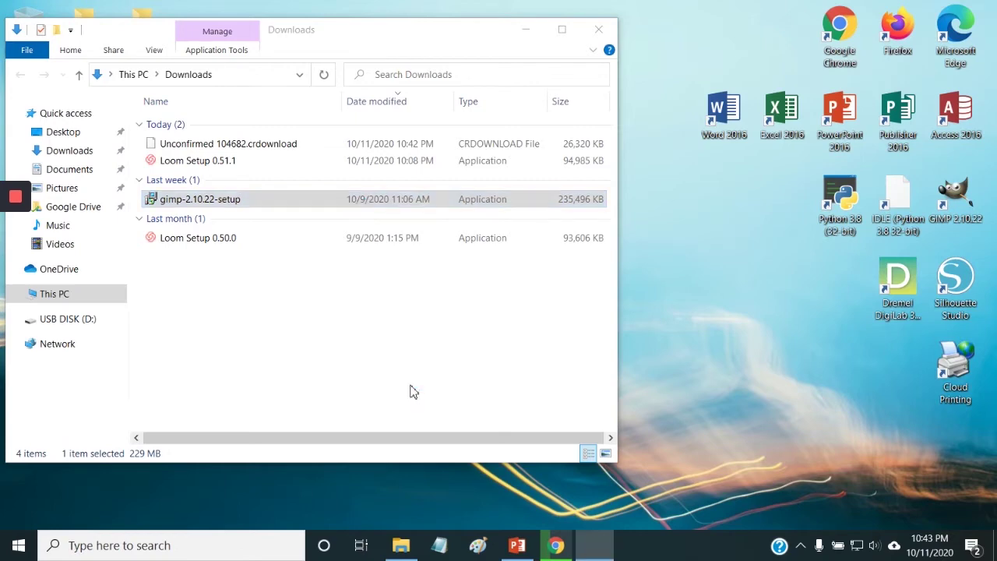
{"action": "left_click", "coordinate": [512, 313]}
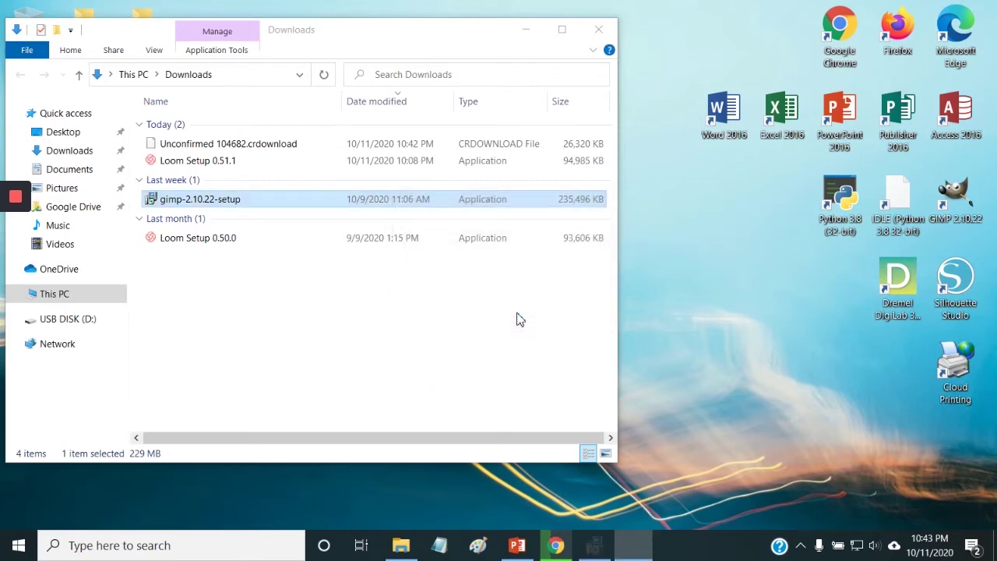
{"action": "left_click", "coordinate": [571, 395]}
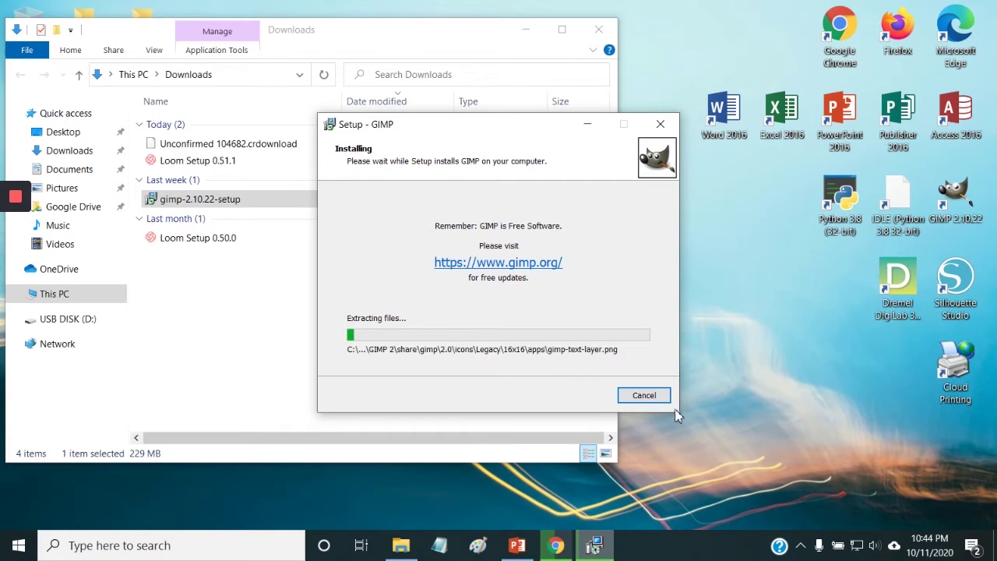
{"action": "left_click", "coordinate": [650, 395]}
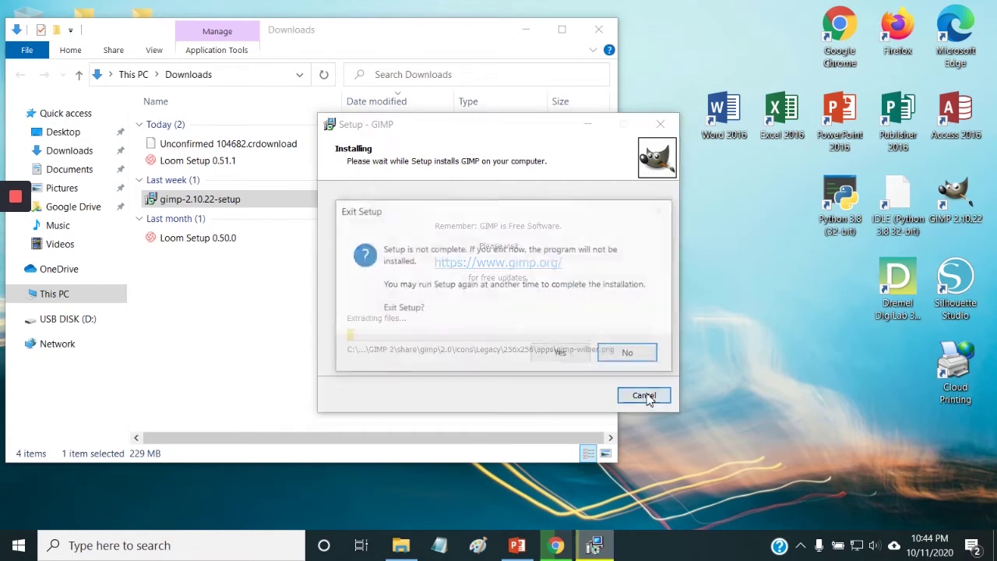
{"action": "left_click", "coordinate": [573, 357]}
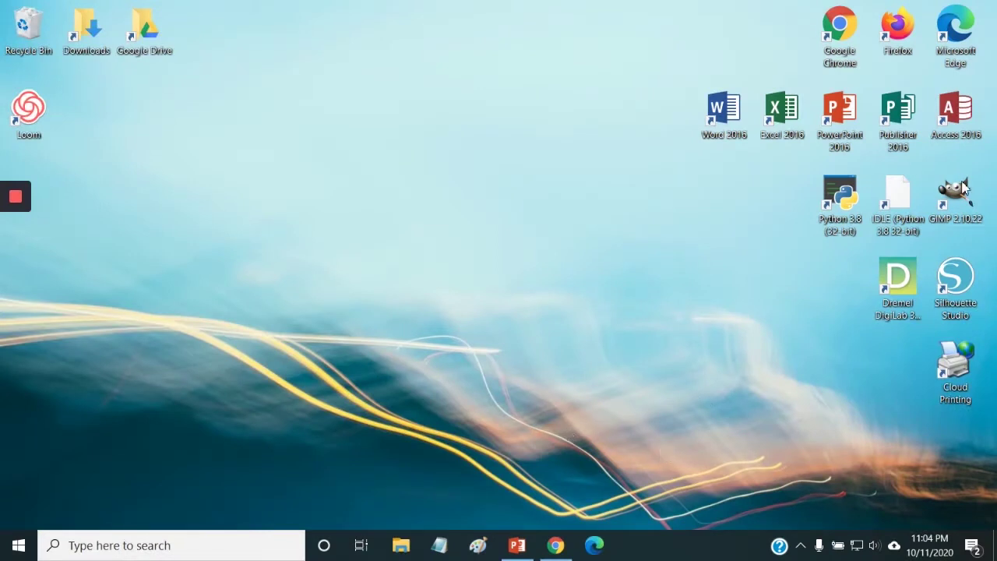
Step: Launch GIMP 2.10.22 from the list of installed programs
{"action": "left_click_drag", "start_coordinate": [959, 201], "coordinate": [952, 199]}
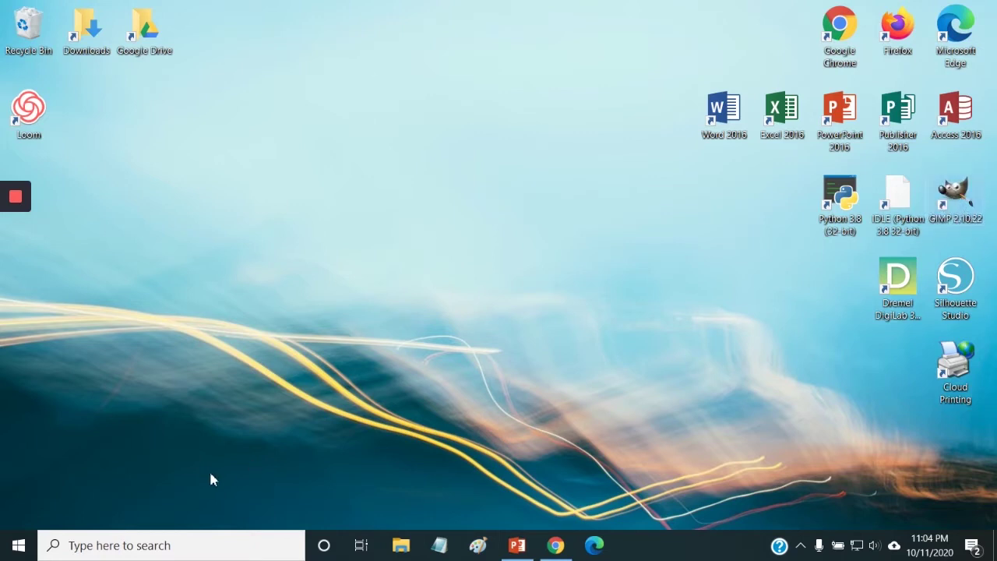
{"action": "left_click", "coordinate": [19, 546]}
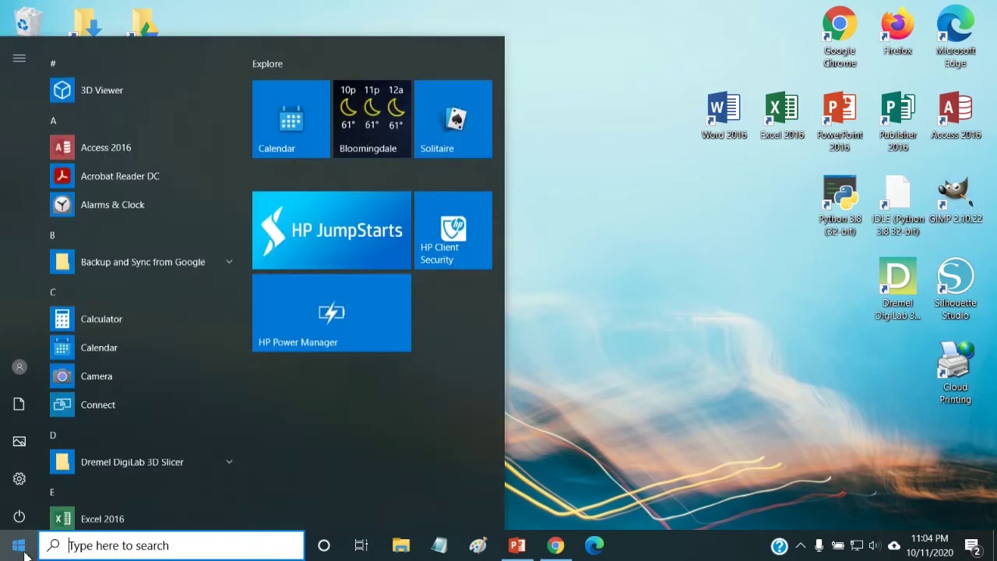
{"action": "scroll", "coordinate": [160, 327], "scroll_direction": "down", "scroll_amount": 2}
{"action": "scroll", "coordinate": [160, 323], "scroll_direction": "down", "scroll_amount": 3}
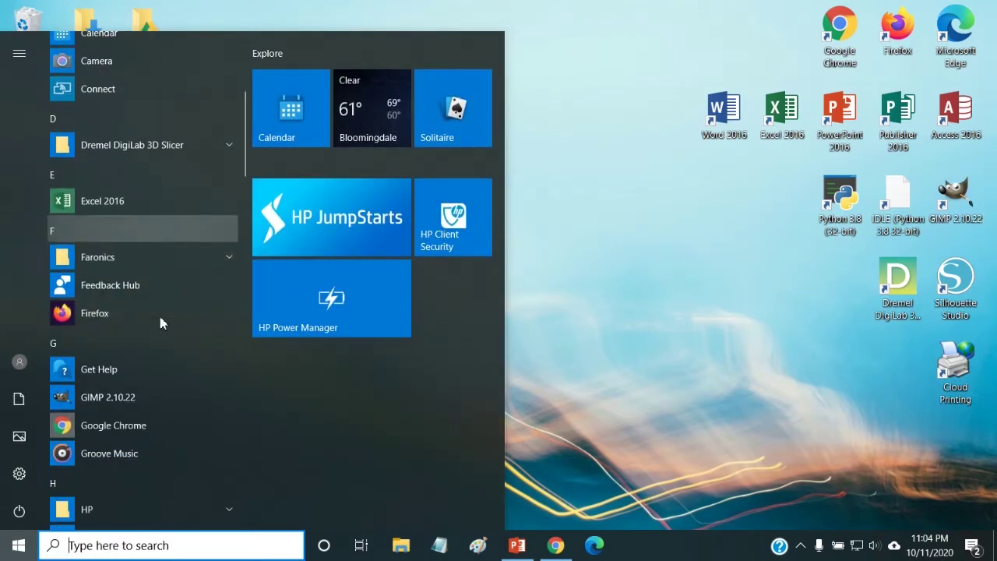
{"action": "left_click", "coordinate": [106, 398]}
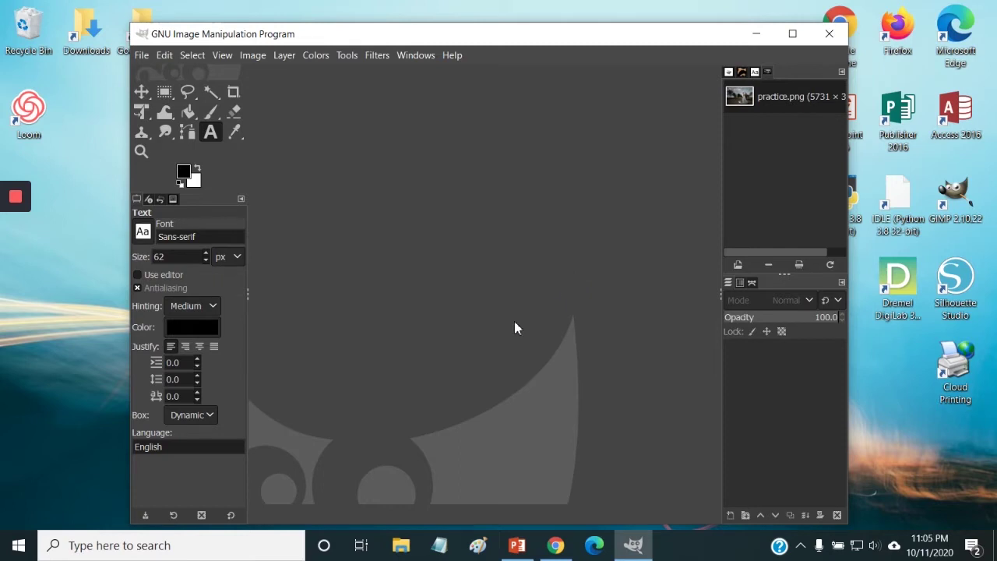
Step: Open practice.png, converting it to the built-in sRGB color profile, and maximize the image window
{"action": "left_click", "coordinate": [142, 56]}
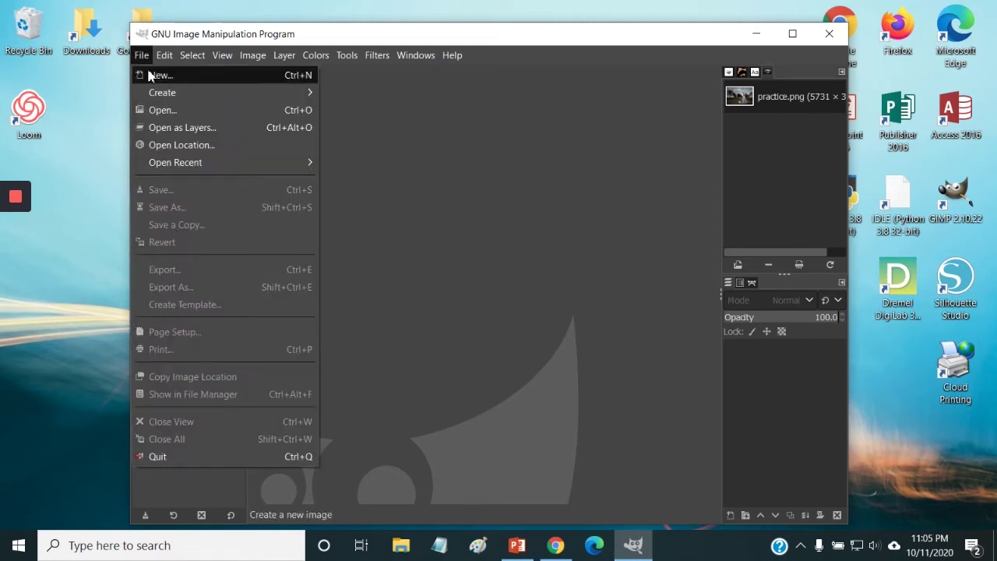
{"action": "left_click", "coordinate": [160, 110]}
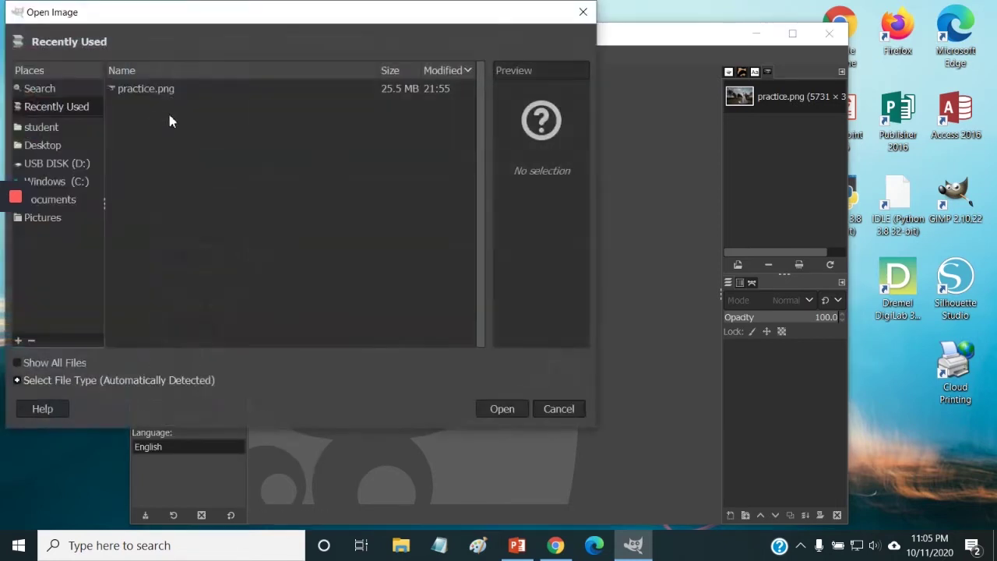
{"action": "left_click", "coordinate": [147, 90]}
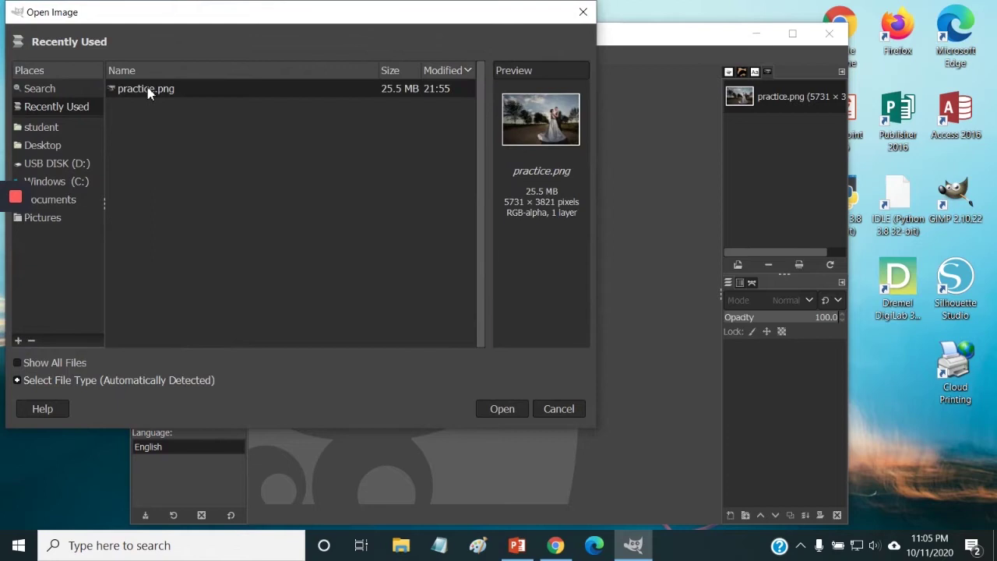
{"action": "left_click", "coordinate": [503, 410]}
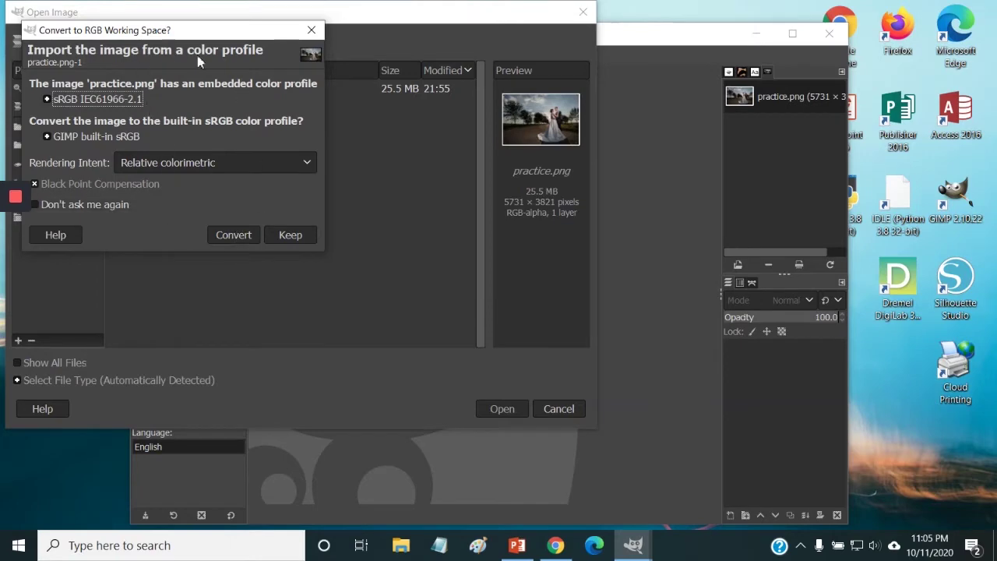
{"action": "left_click", "coordinate": [229, 241]}
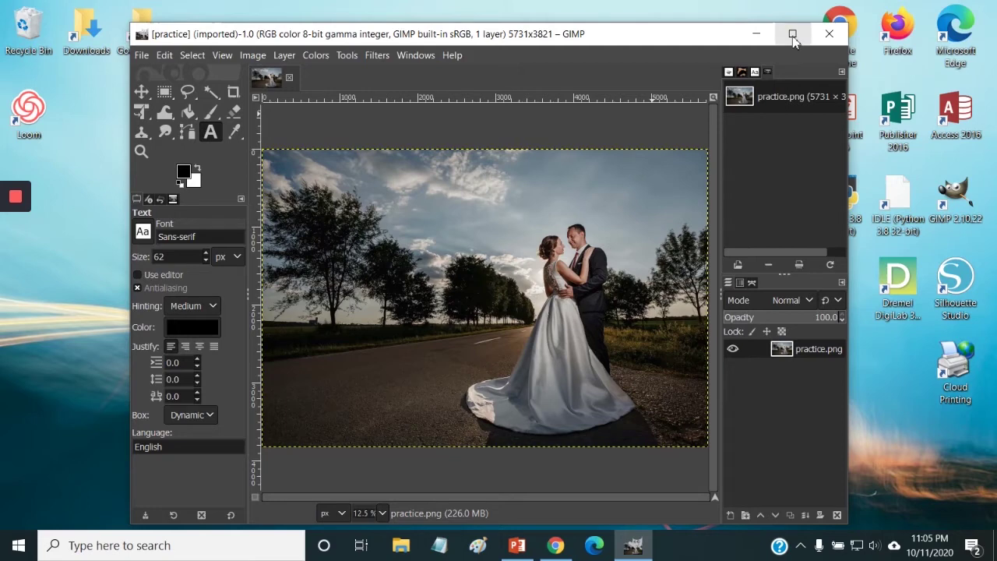
{"action": "left_click", "coordinate": [793, 37]}
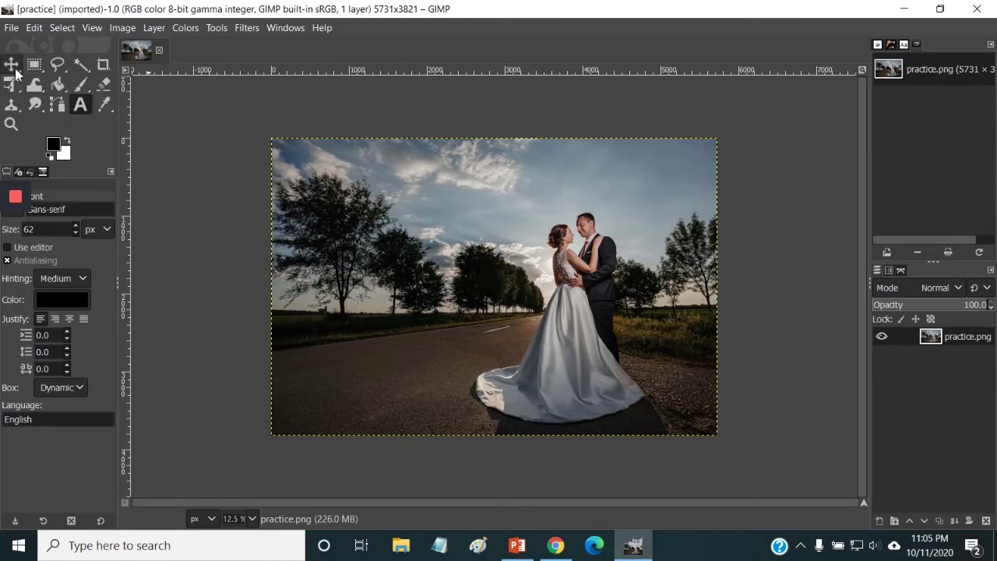
{"action": "mouse_move", "coordinate": [15, 72]}
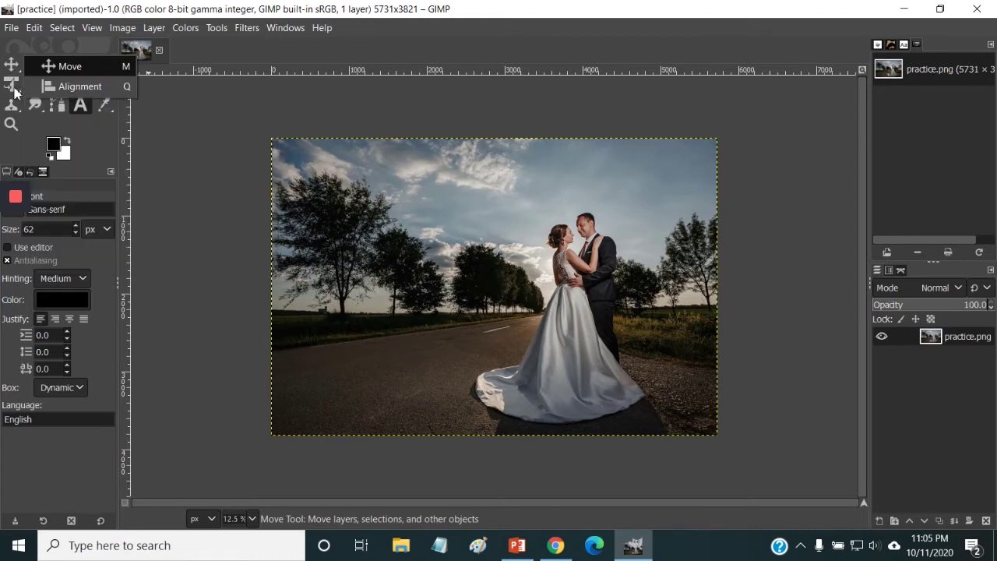
{"action": "mouse_move", "coordinate": [15, 92]}
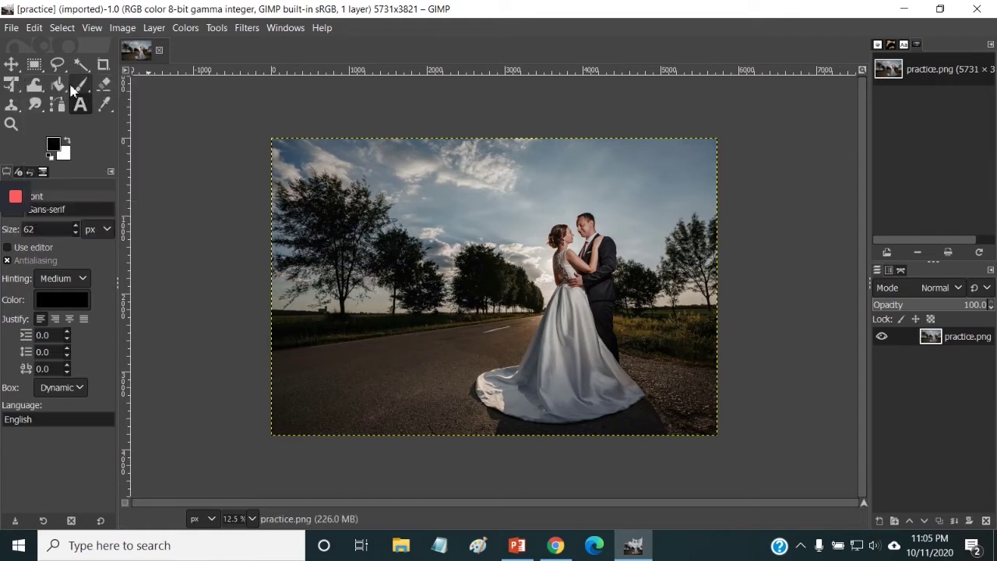
{"action": "mouse_move", "coordinate": [61, 91]}
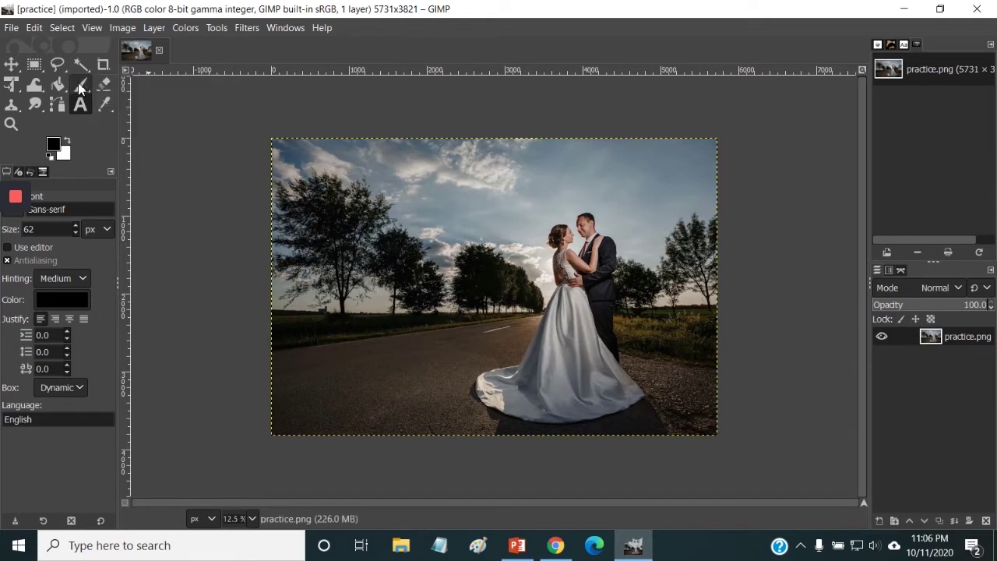
Step: Open the foreground color settings and look through the available color selectors, including CMYK and the color wheel
{"action": "left_click", "coordinate": [56, 148]}
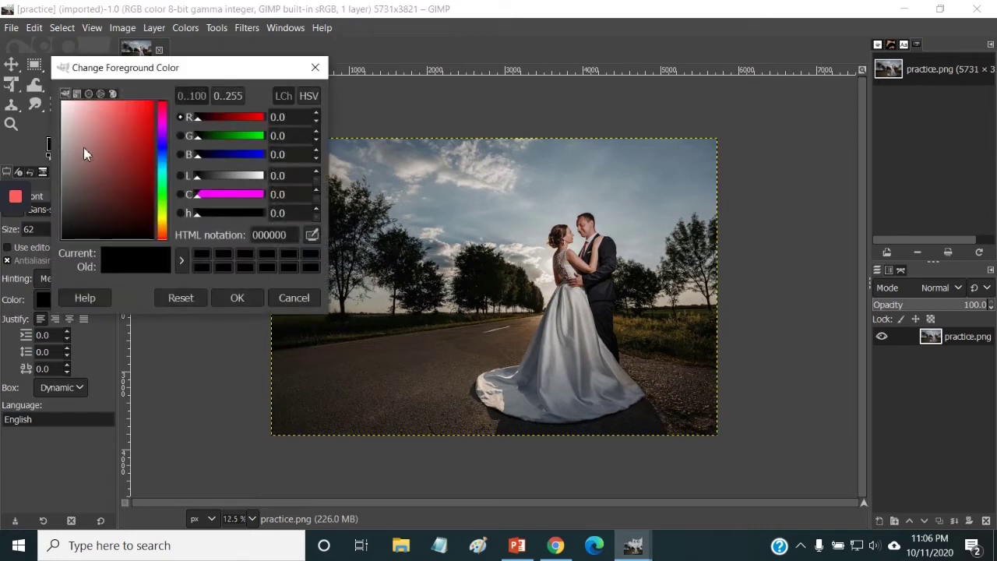
{"action": "left_click", "coordinate": [77, 94]}
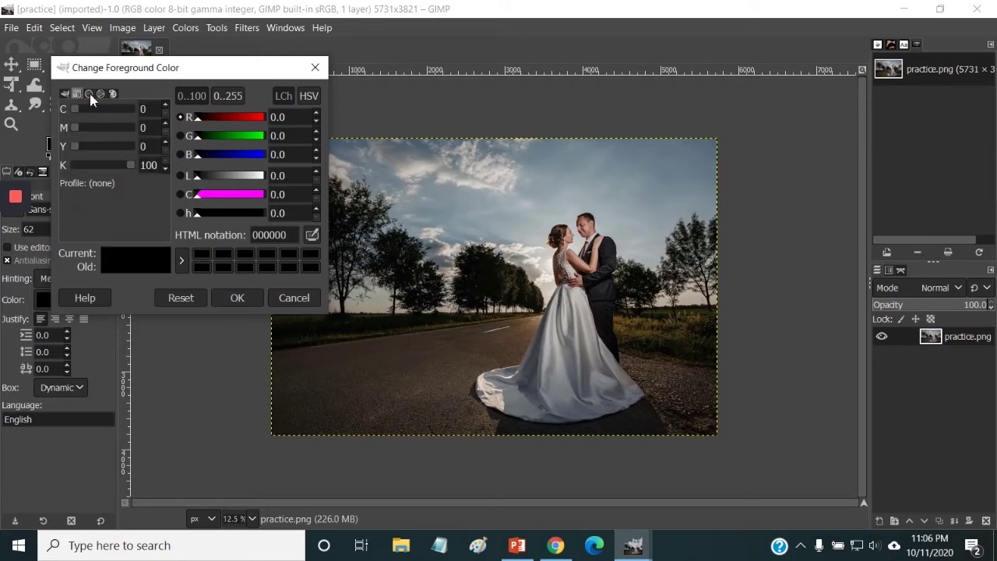
{"action": "left_click", "coordinate": [91, 95]}
{"action": "left_click", "coordinate": [103, 94]}
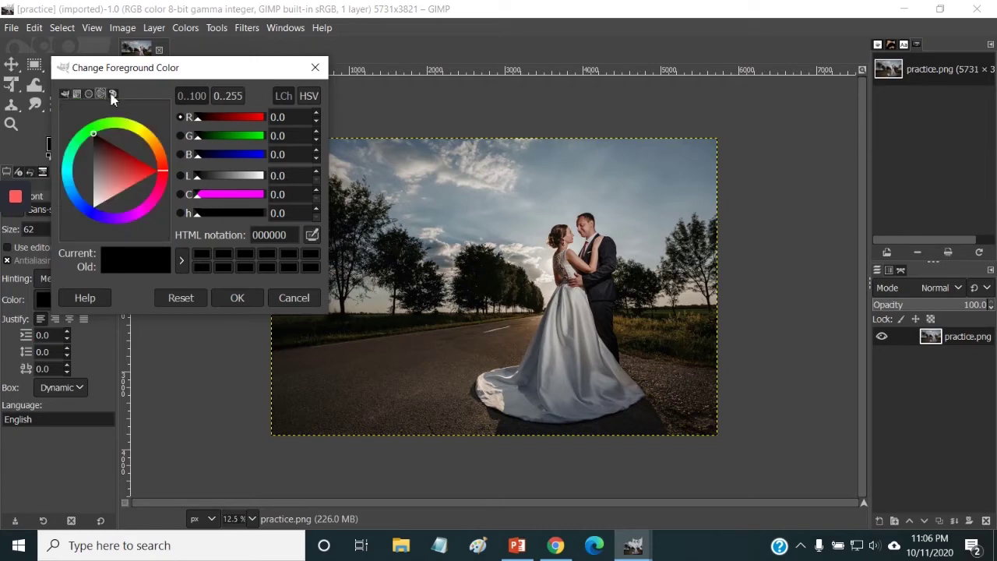
{"action": "left_click", "coordinate": [112, 94]}
Step: Try foreground colors e1c7c5 and 442928 on the color wheel, and discard the change
{"action": "left_click", "coordinate": [100, 93]}
{"action": "mouse_move", "coordinate": [165, 178]}
{"action": "left_mouse_down"}
{"action": "mouse_move", "coordinate": [121, 117]}
{"action": "mouse_move", "coordinate": [74, 152]}
{"action": "mouse_move", "coordinate": [74, 214]}
{"action": "mouse_move", "coordinate": [121, 220]}
{"action": "mouse_move", "coordinate": [160, 191]}
{"action": "mouse_move", "coordinate": [163, 145]}
{"action": "mouse_move", "coordinate": [162, 179]}
{"action": "left_mouse_up"}
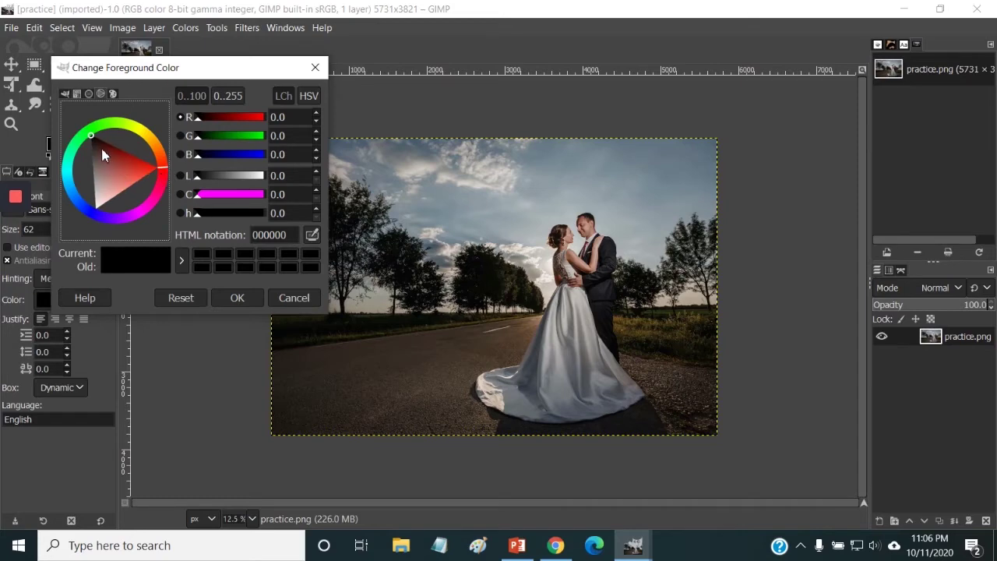
{"action": "left_click", "coordinate": [105, 187]}
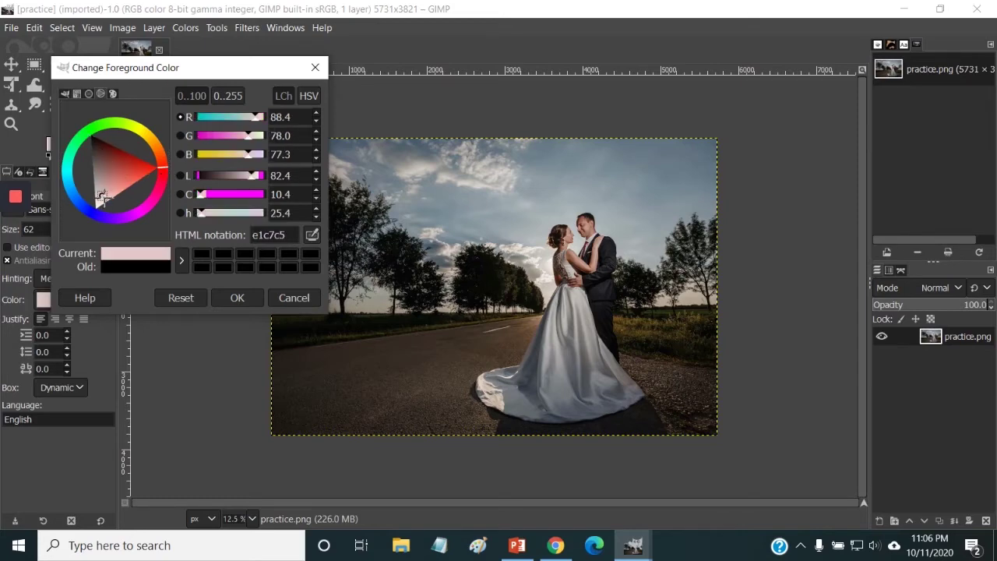
{"action": "left_click", "coordinate": [99, 150]}
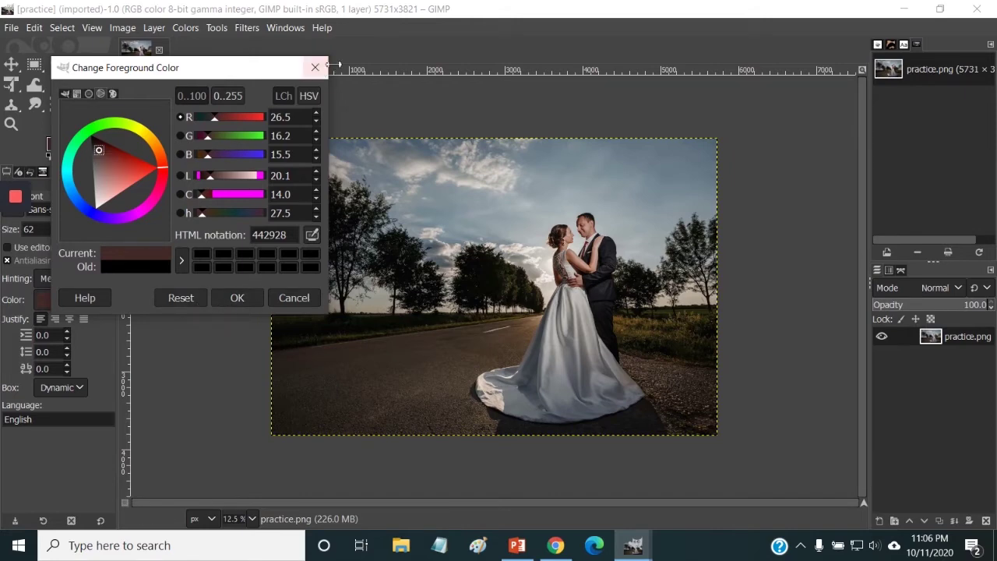
{"action": "left_click", "coordinate": [316, 67]}
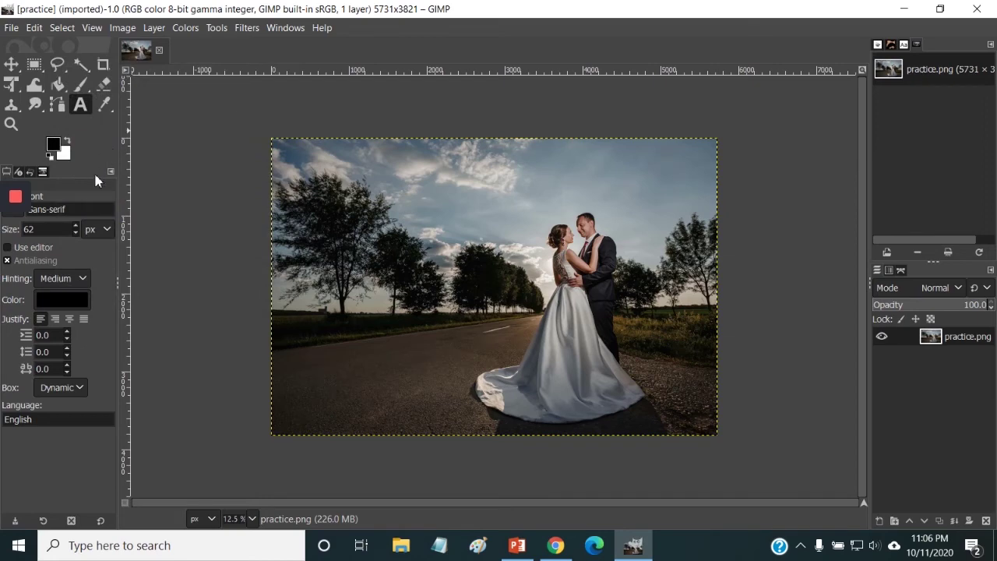
Step: Review the tool options of Smudge, Text, Paintbrush and Bucket Fill, and view the image's undo history
{"action": "mouse_move", "coordinate": [22, 247]}
{"action": "left_click", "coordinate": [34, 104]}
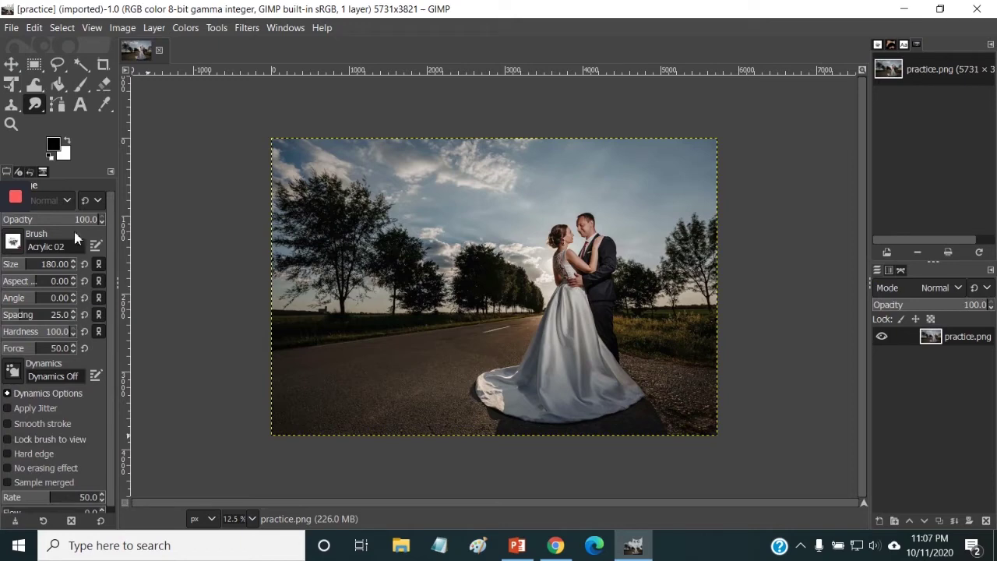
{"action": "left_click", "coordinate": [81, 106]}
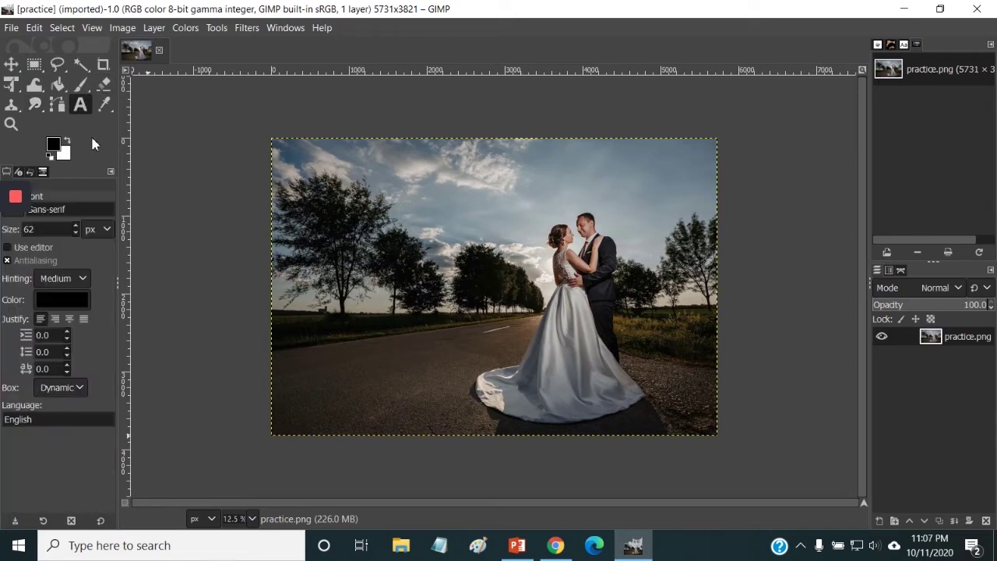
{"action": "left_click", "coordinate": [78, 87]}
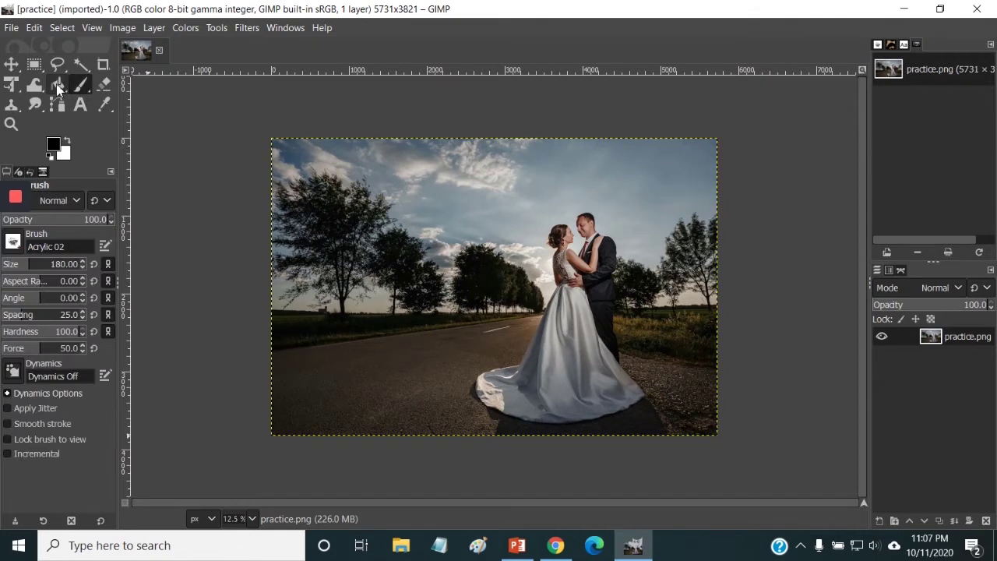
{"action": "left_click", "coordinate": [56, 86]}
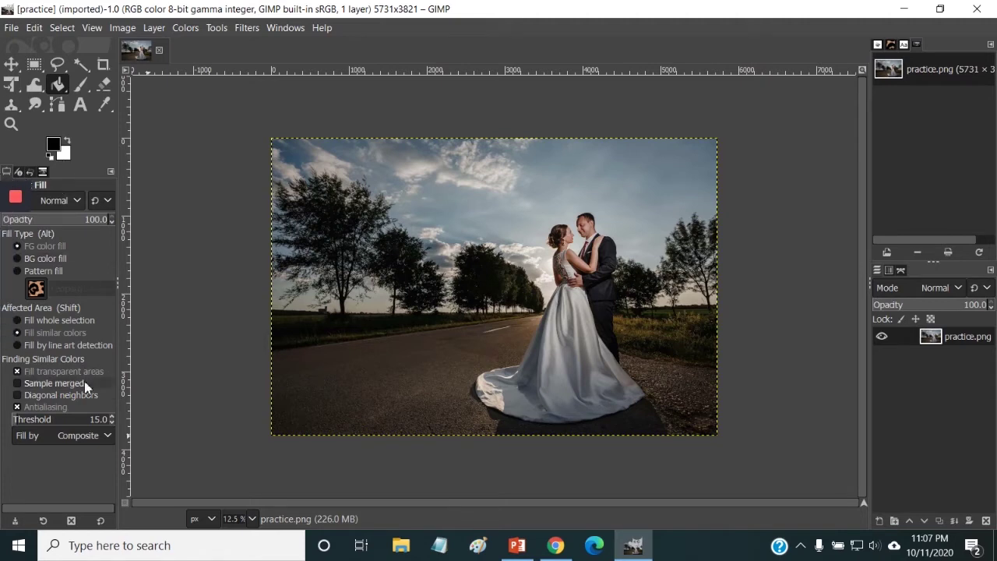
{"action": "left_click", "coordinate": [30, 172]}
{"action": "left_click", "coordinate": [29, 172]}
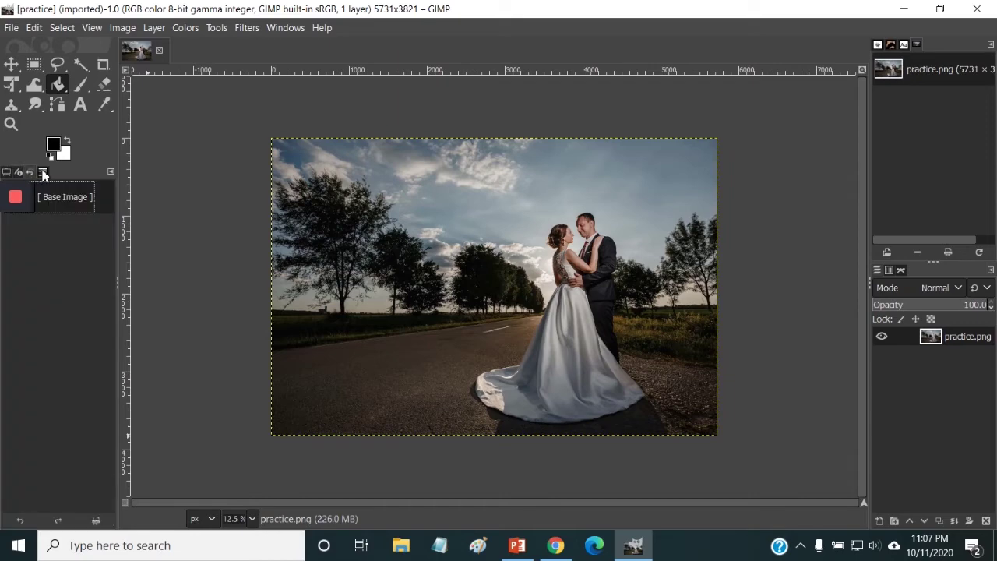
Step: View the list of open images and return to the Bucket Fill tool options
{"action": "left_click", "coordinate": [7, 172]}
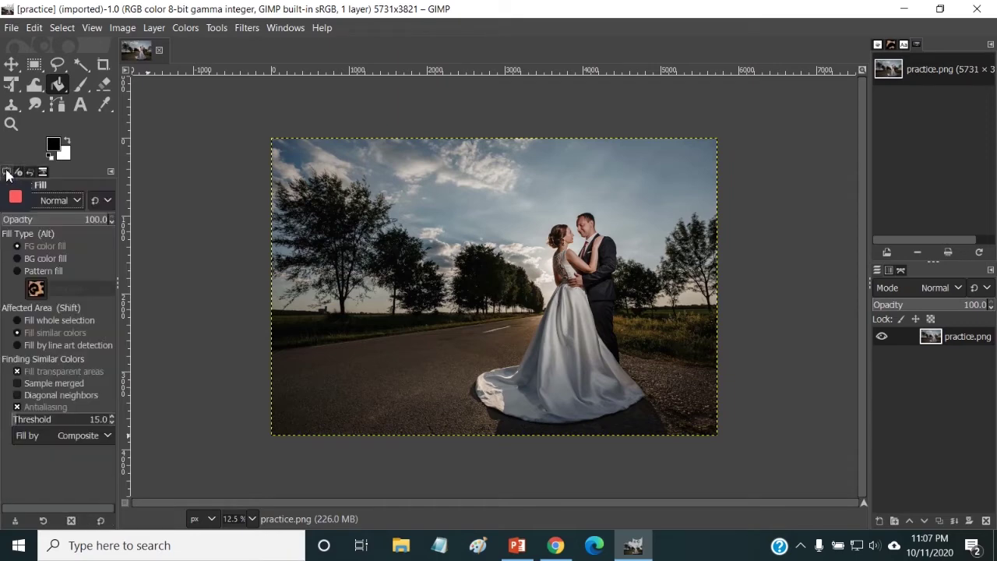
{"action": "left_click", "coordinate": [30, 172]}
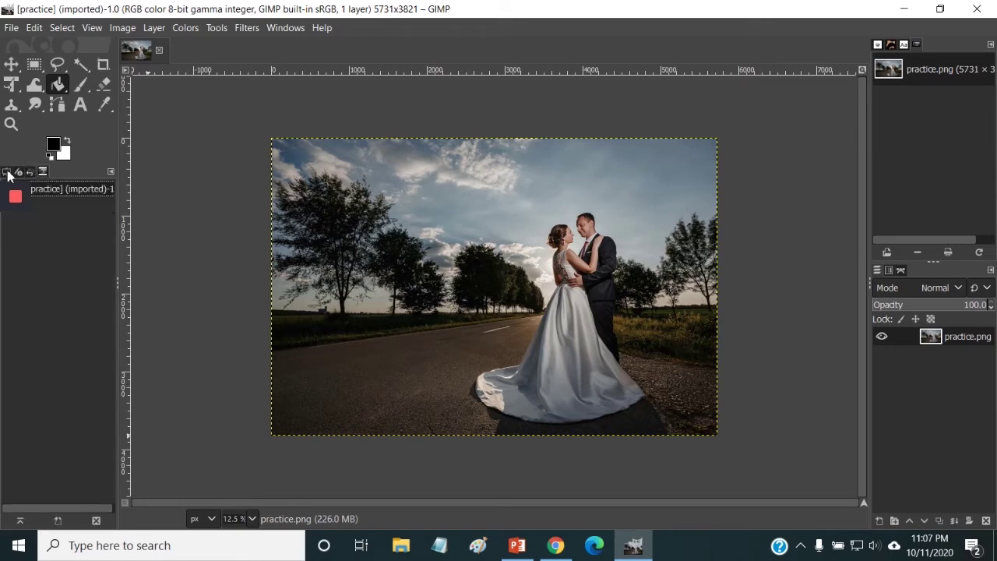
{"action": "left_click", "coordinate": [7, 172]}
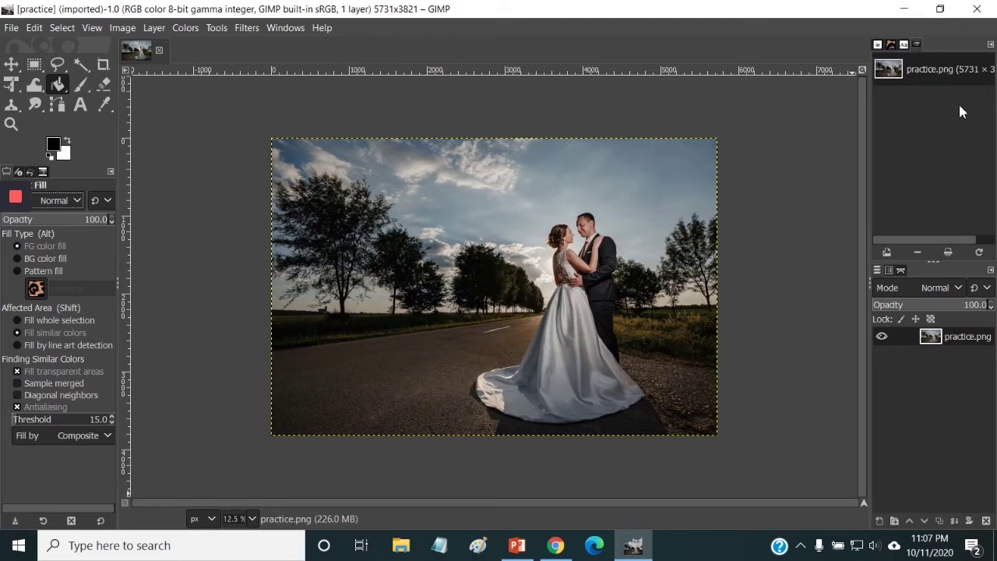
Step: Look through the available patterns, fonts, document history and brushes
{"action": "left_click", "coordinate": [892, 47]}
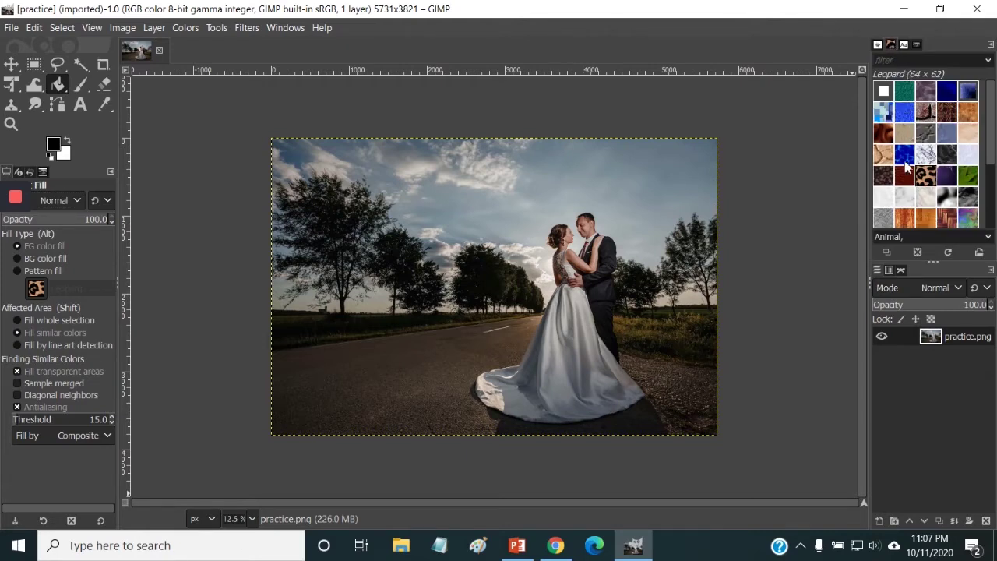
{"action": "left_click", "coordinate": [904, 45]}
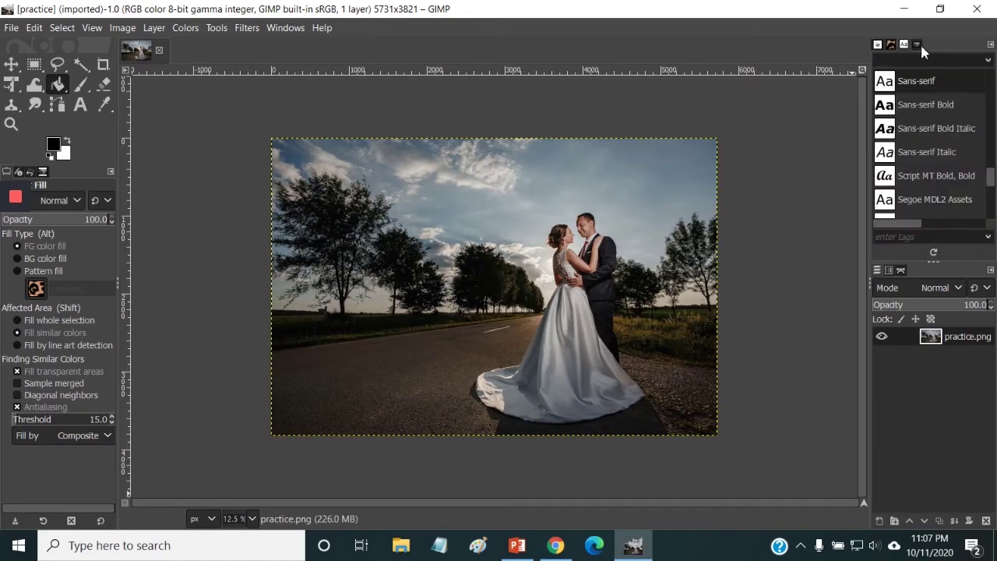
{"action": "left_click", "coordinate": [921, 45]}
{"action": "left_click", "coordinate": [877, 45]}
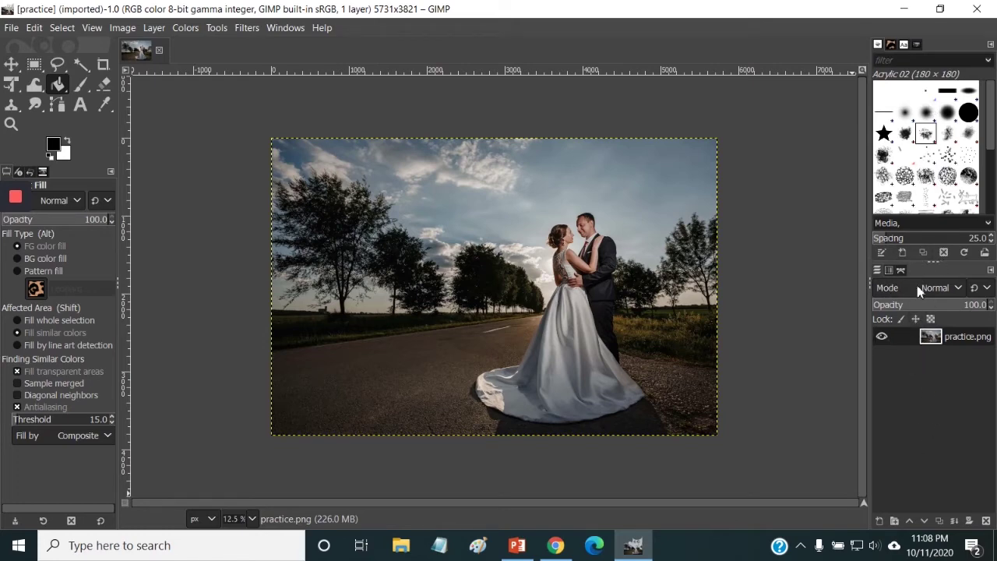
Step: View the image's channels and paths, and return to the layers
{"action": "left_click", "coordinate": [890, 270]}
{"action": "left_click", "coordinate": [902, 271]}
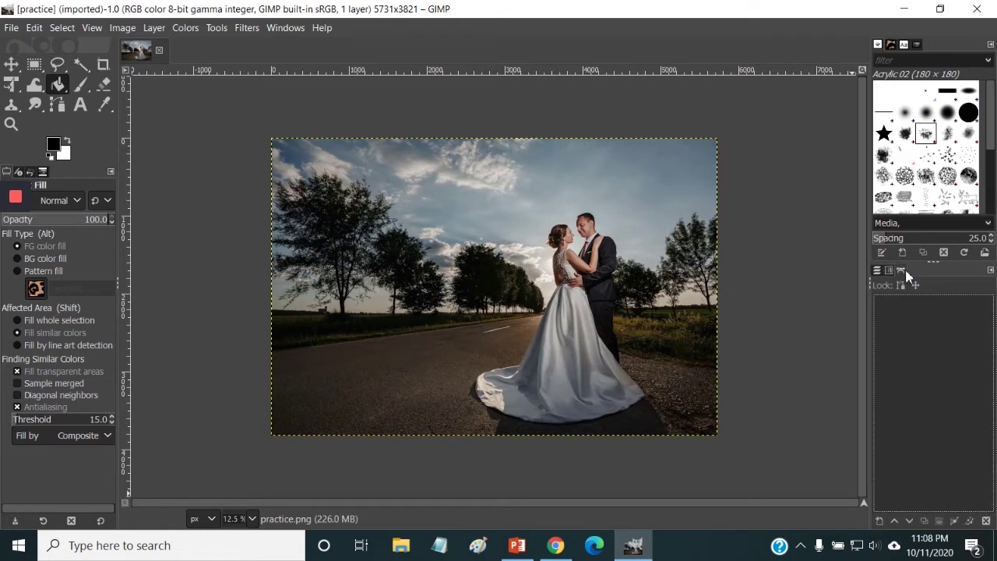
{"action": "left_click", "coordinate": [876, 271]}
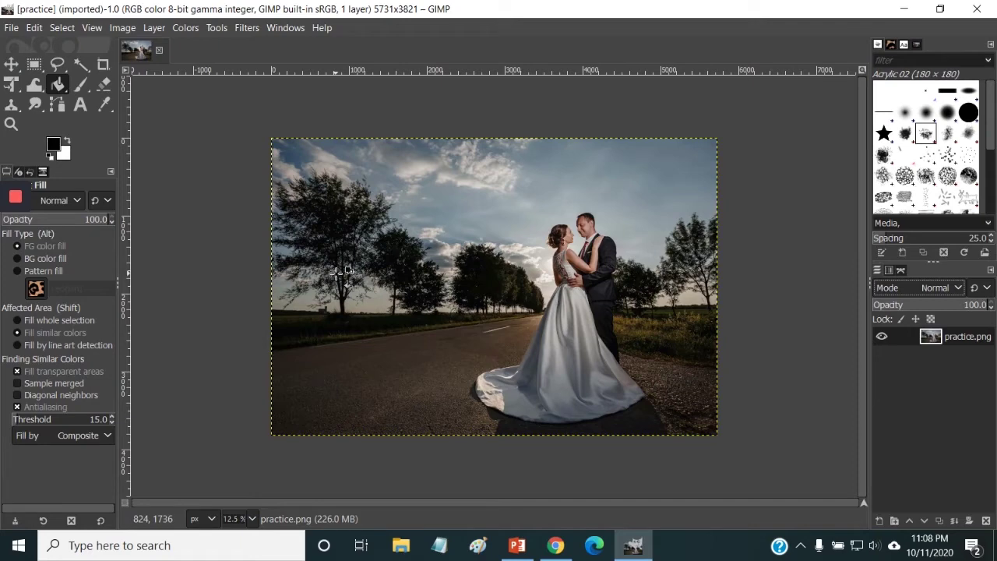
Step: Check the unit choices, inspect the road area at 100 % zoom, and return to the 12.5 % view
{"action": "left_click", "coordinate": [213, 520]}
{"action": "left_click", "coordinate": [214, 522]}
{"action": "left_click", "coordinate": [253, 519]}
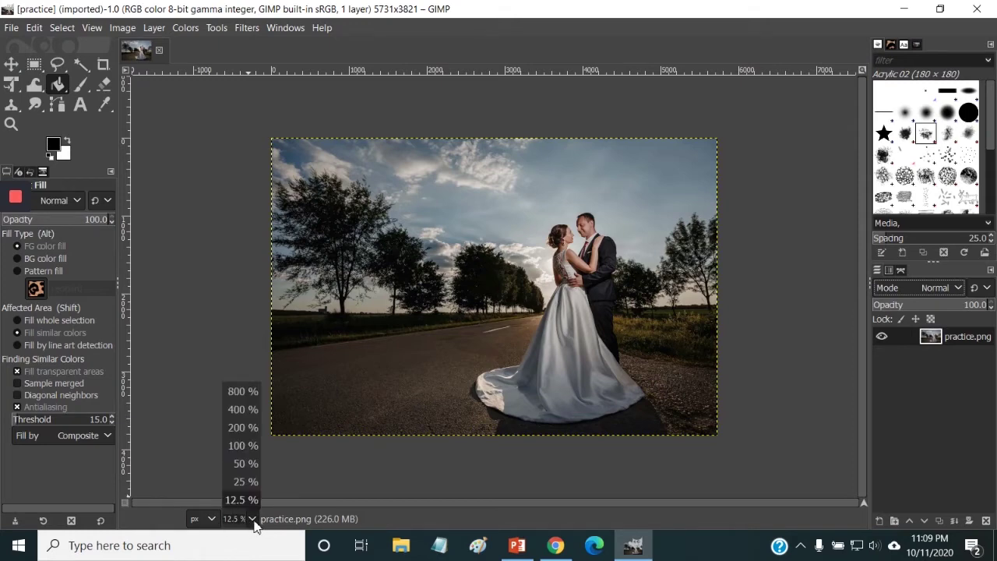
{"action": "left_click", "coordinate": [242, 449]}
{"action": "scroll", "coordinate": [367, 351], "scroll_direction": "down", "scroll_amount": 3}
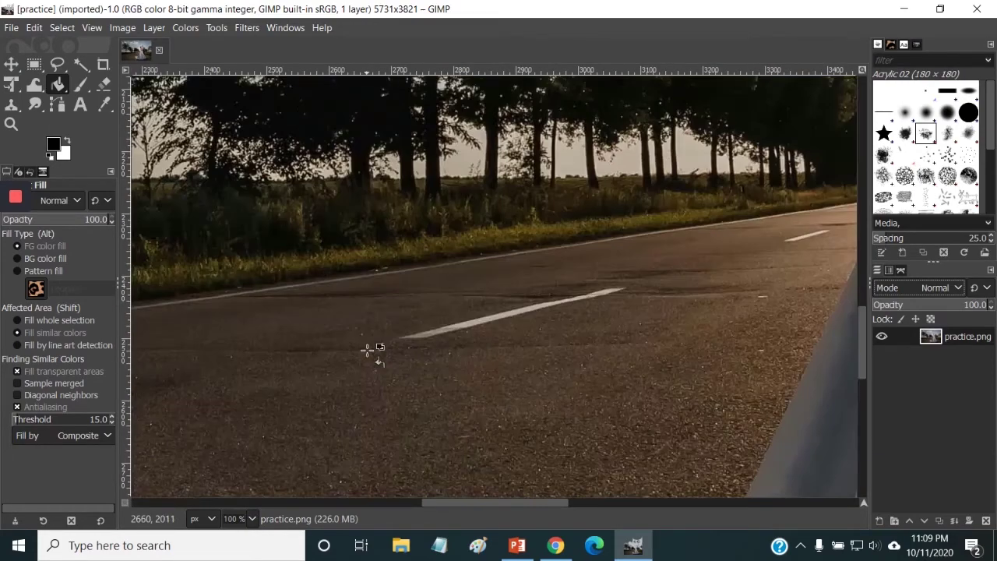
{"action": "scroll", "coordinate": [368, 349], "scroll_direction": "up", "scroll_amount": 3}
{"action": "scroll", "coordinate": [368, 349], "scroll_direction": "down", "scroll_amount": 3}
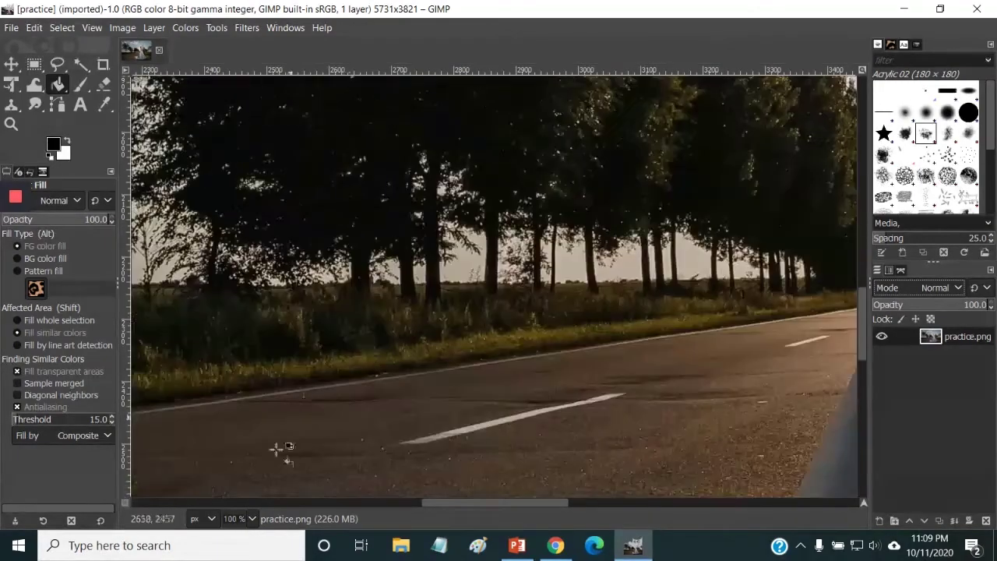
{"action": "left_click", "coordinate": [254, 519]}
{"action": "left_click", "coordinate": [241, 499]}
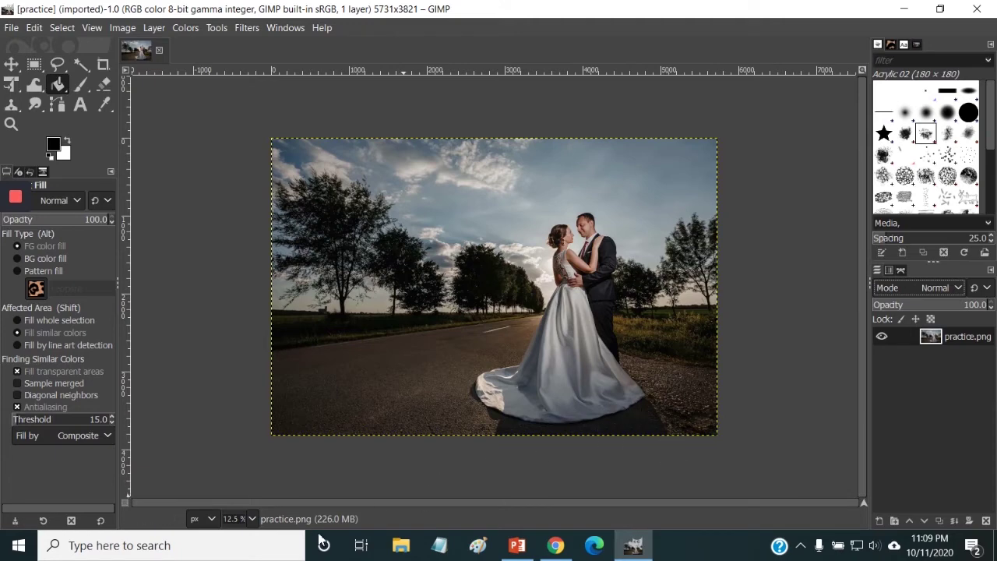
Step: Crop the image around the couple to about 2912 × 3200 px, starting at about 2408, 528, with cropped pixels kept
{"action": "key", "text": "t"}
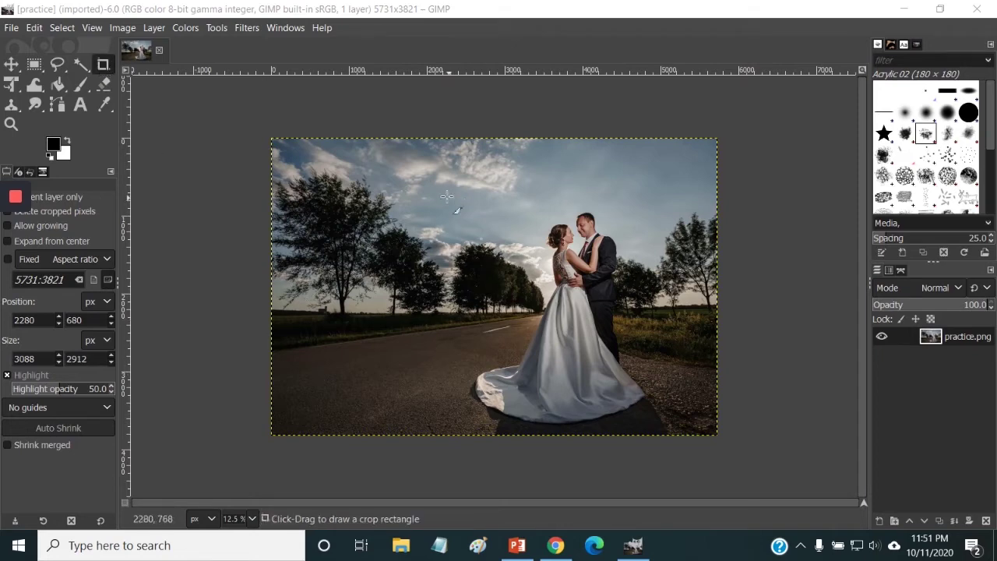
{"action": "left_click_drag", "start_coordinate": [459, 209], "coordinate": [665, 435]}
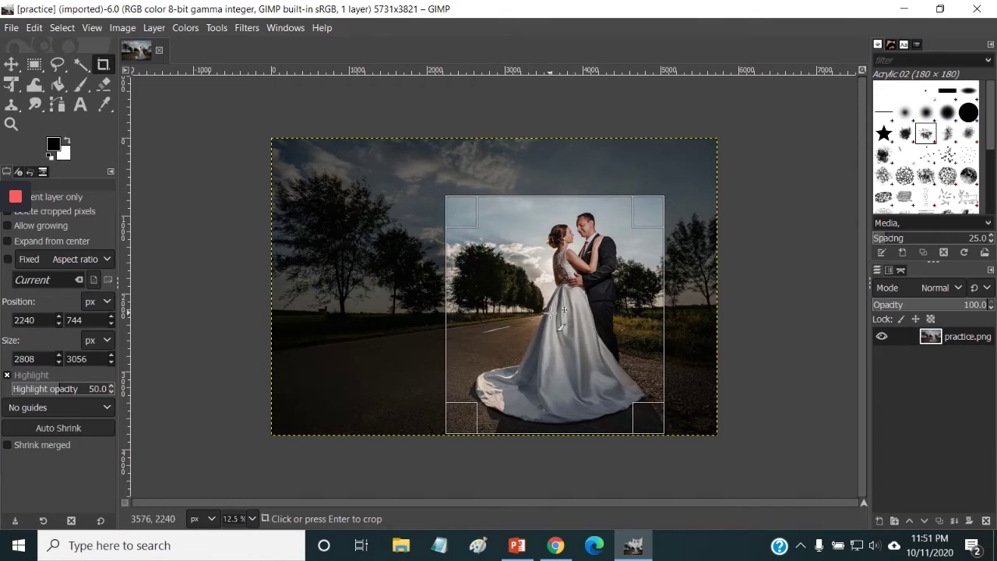
{"action": "mouse_move", "coordinate": [565, 310]}
{"action": "left_mouse_down"}
{"action": "mouse_move", "coordinate": [538, 272]}
{"action": "mouse_move", "coordinate": [592, 294]}
{"action": "mouse_move", "coordinate": [566, 303]}
{"action": "mouse_move", "coordinate": [560, 279]}
{"action": "mouse_move", "coordinate": [577, 305]}
{"action": "left_mouse_up"}
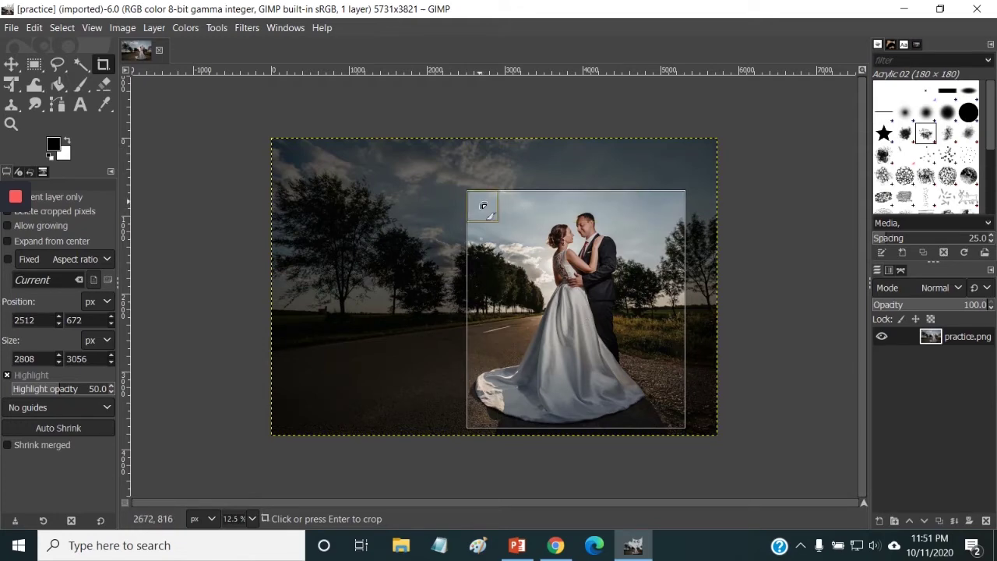
{"action": "mouse_move", "coordinate": [481, 203]}
{"action": "left_mouse_down"}
{"action": "mouse_move", "coordinate": [493, 315]}
{"action": "mouse_move", "coordinate": [580, 279]}
{"action": "mouse_move", "coordinate": [500, 187]}
{"action": "mouse_move", "coordinate": [433, 219]}
{"action": "mouse_move", "coordinate": [494, 239]}
{"action": "mouse_move", "coordinate": [474, 200]}
{"action": "left_mouse_up"}
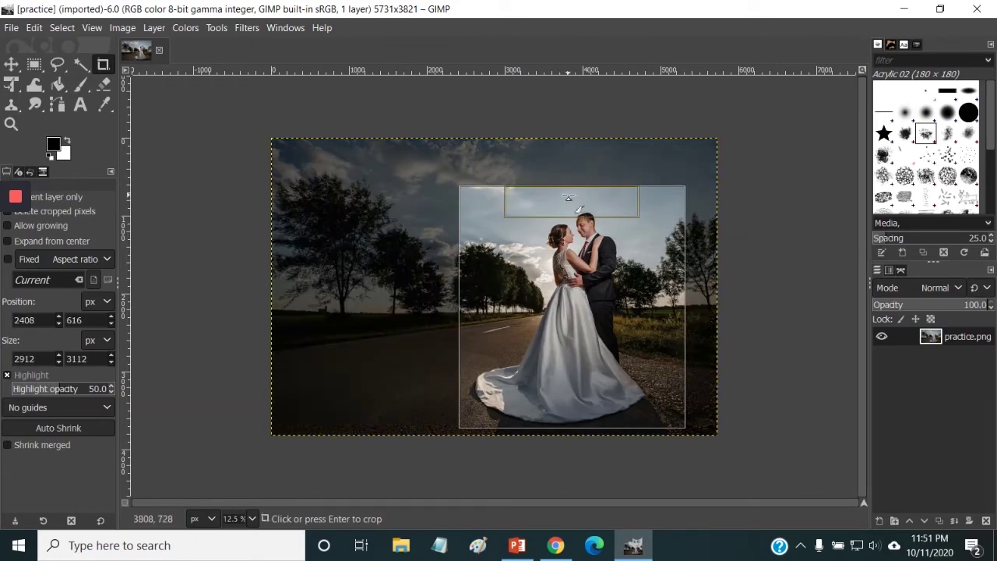
{"action": "mouse_move", "coordinate": [560, 197]}
{"action": "left_mouse_down"}
{"action": "mouse_move", "coordinate": [567, 326]}
{"action": "mouse_move", "coordinate": [565, 169]}
{"action": "mouse_move", "coordinate": [569, 326]}
{"action": "mouse_move", "coordinate": [576, 178]}
{"action": "mouse_move", "coordinate": [570, 193]}
{"action": "left_mouse_up"}
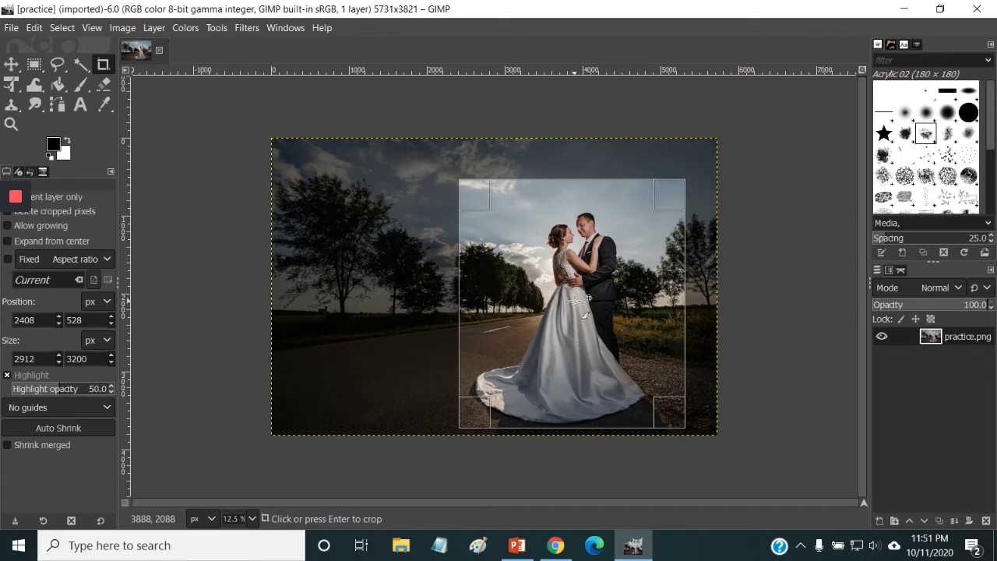
{"action": "left_click", "coordinate": [581, 299]}
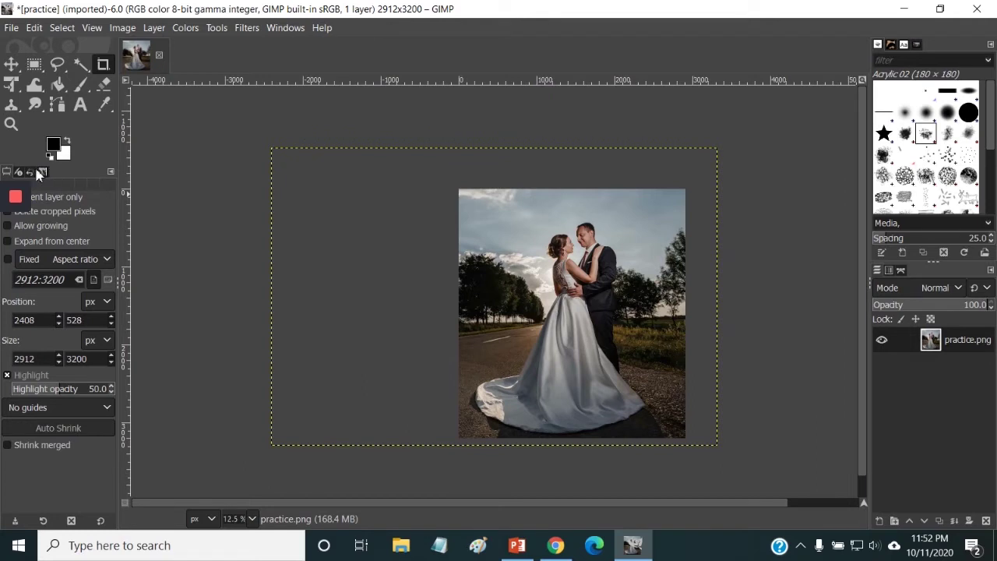
Step: Shift the GIMP window aside to uncover the tool options, and revert to the base image in the undo history
{"action": "double_click", "coordinate": [134, 11]}
{"action": "left_click_drag", "start_coordinate": [134, 11], "coordinate": [161, 17]}
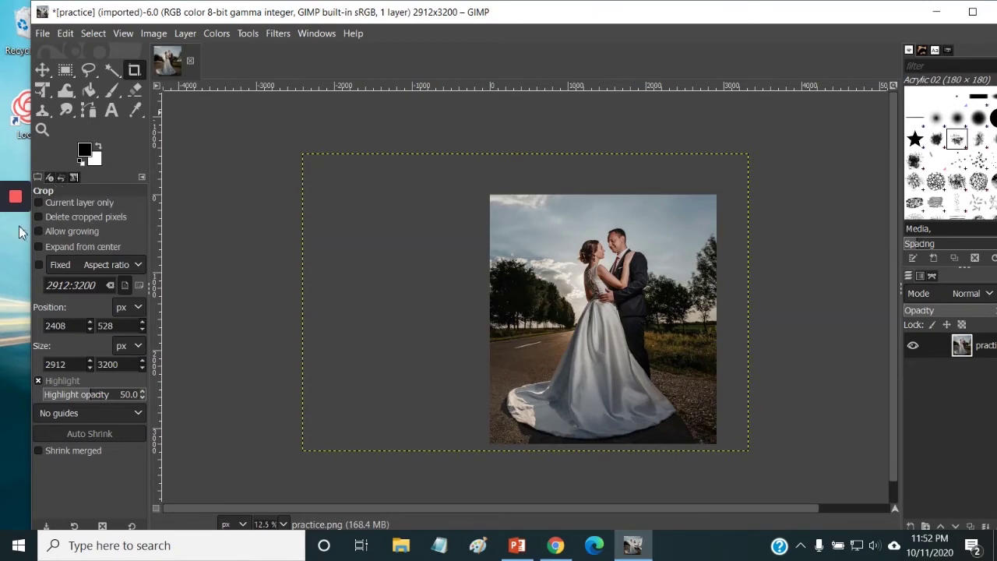
{"action": "left_click", "coordinate": [63, 178]}
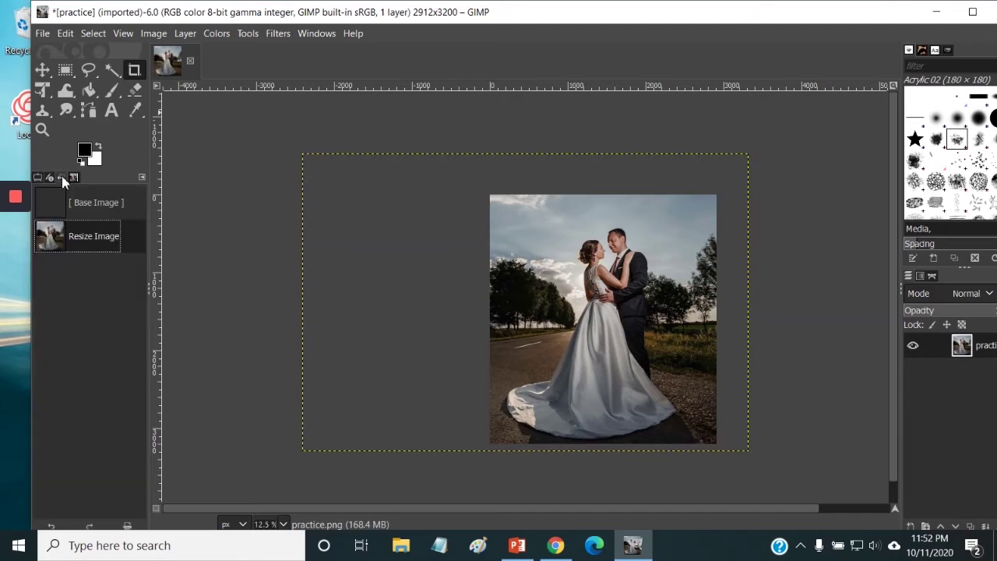
{"action": "left_click", "coordinate": [96, 201]}
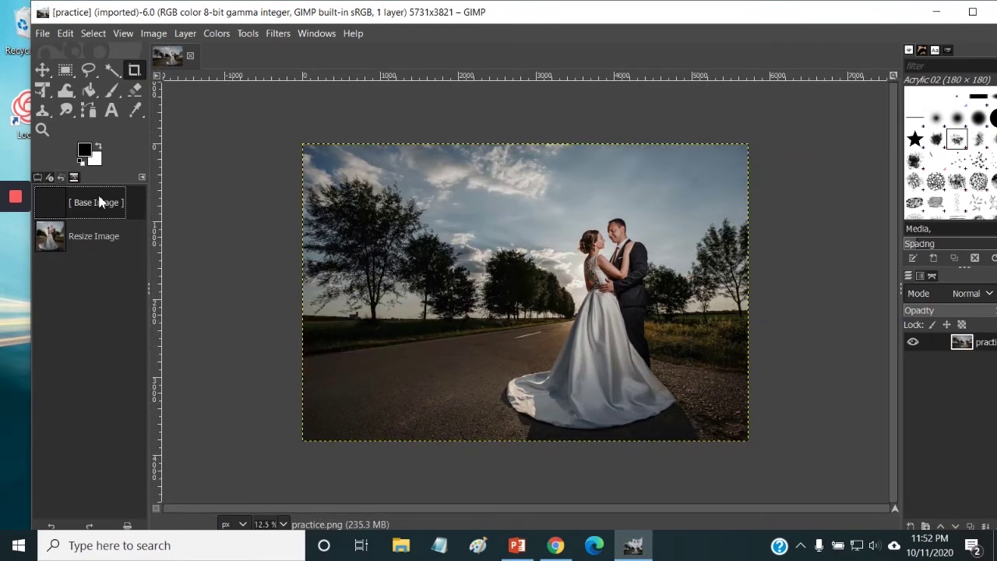
Step: Enable Delete cropped pixels for the Crop tool and crop the image around the couple to about 2992 × 2976 px
{"action": "left_click", "coordinate": [37, 178]}
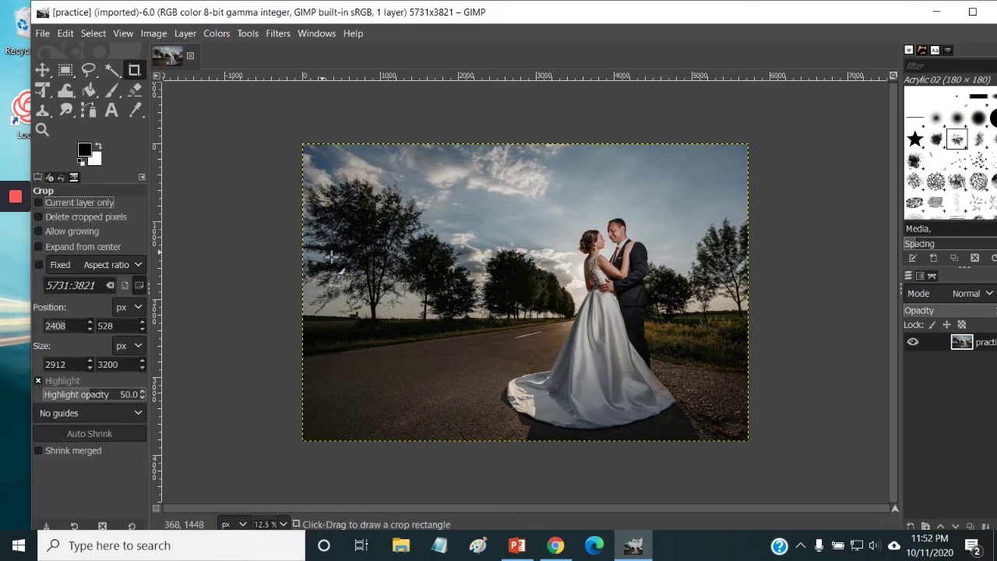
{"action": "left_click", "coordinate": [38, 217]}
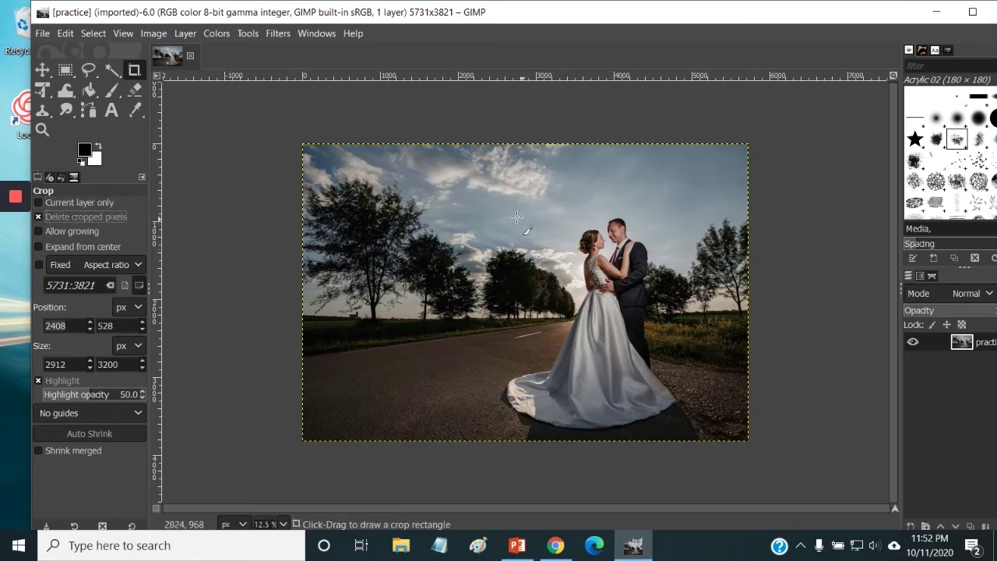
{"action": "left_click_drag", "start_coordinate": [488, 200], "coordinate": [723, 434]}
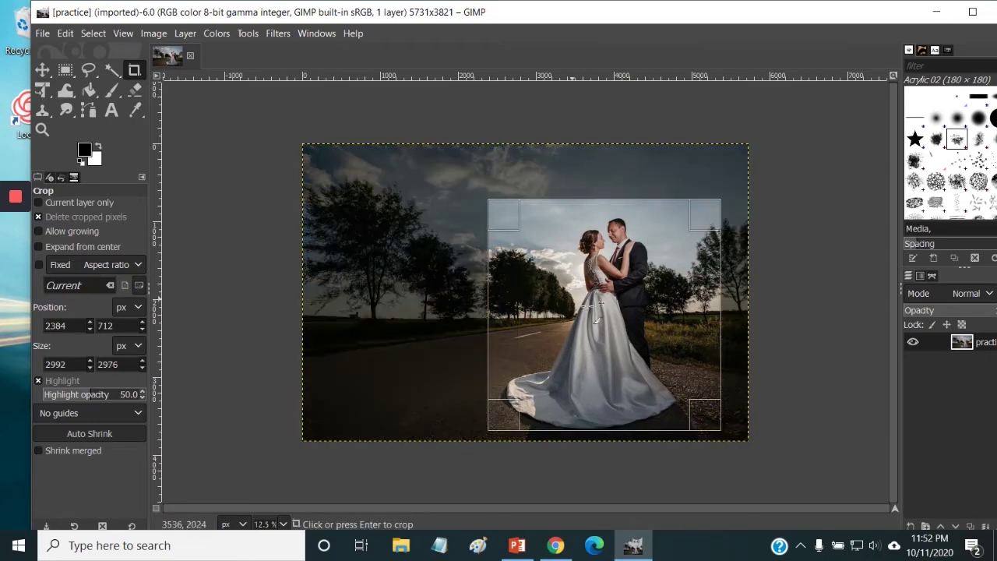
{"action": "left_click", "coordinate": [600, 304]}
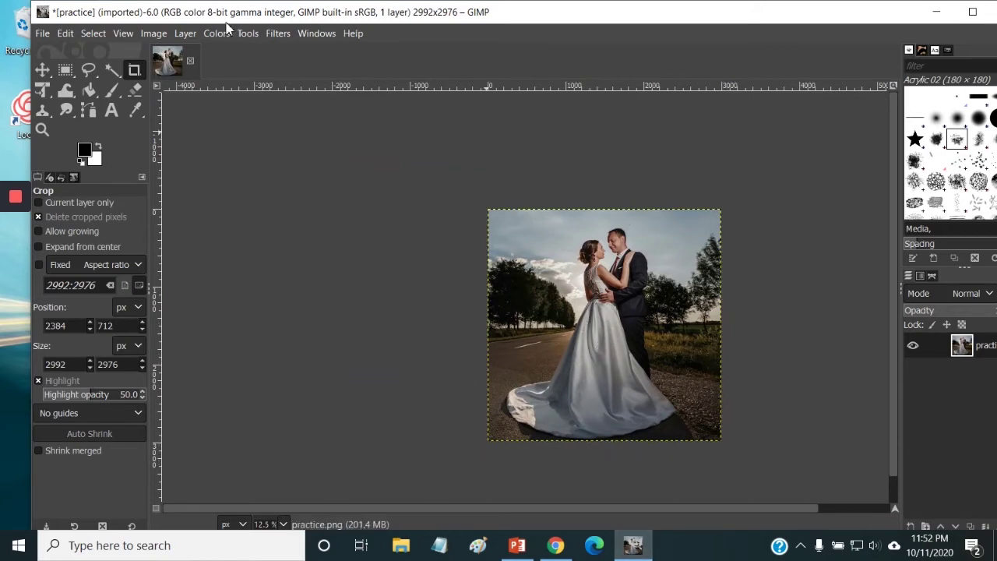
Step: Undo the crop by reverting to the base image in the undo history, and return to the Crop options
{"action": "left_click", "coordinate": [60, 179]}
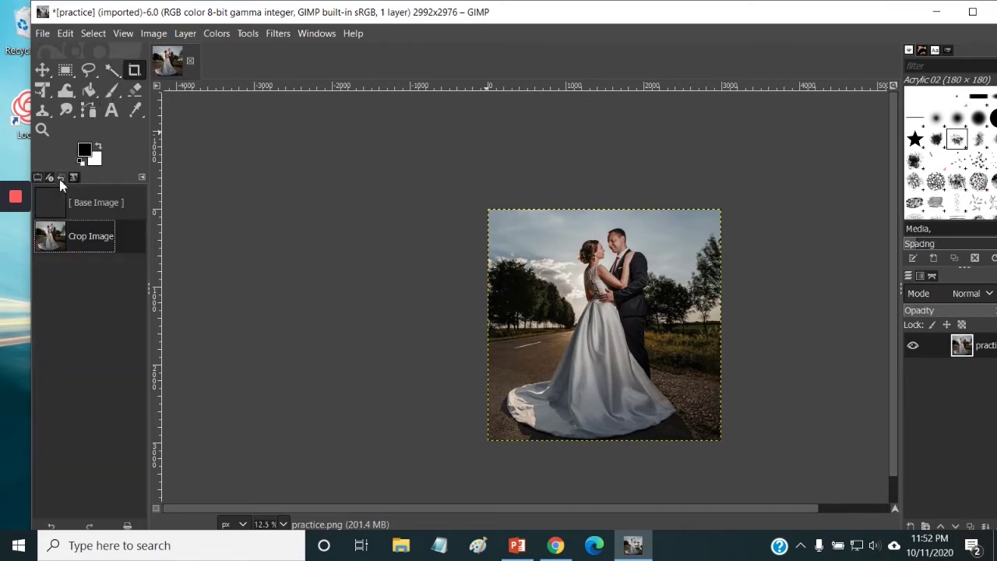
{"action": "left_click", "coordinate": [99, 204]}
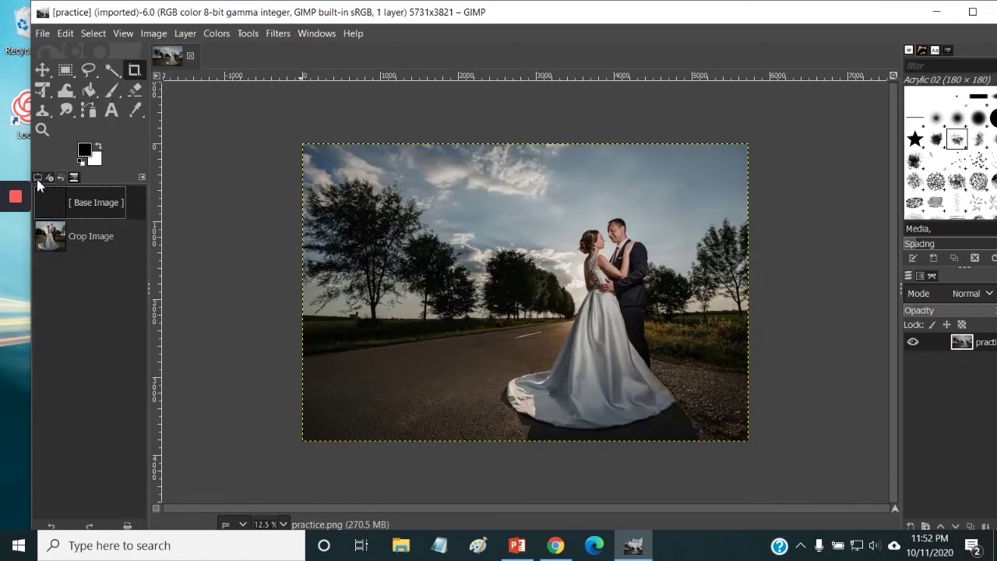
{"action": "left_click", "coordinate": [38, 180]}
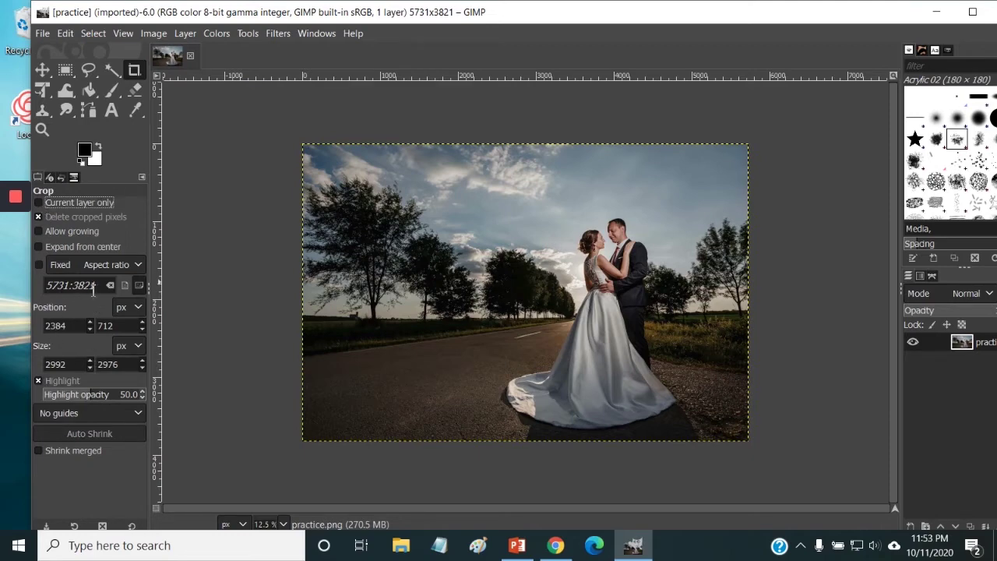
Step: Fix the crop's aspect ratio at 1:1
{"action": "left_click_drag", "start_coordinate": [97, 287], "coordinate": [34, 293]}
{"action": "type", "text": "1:1"}
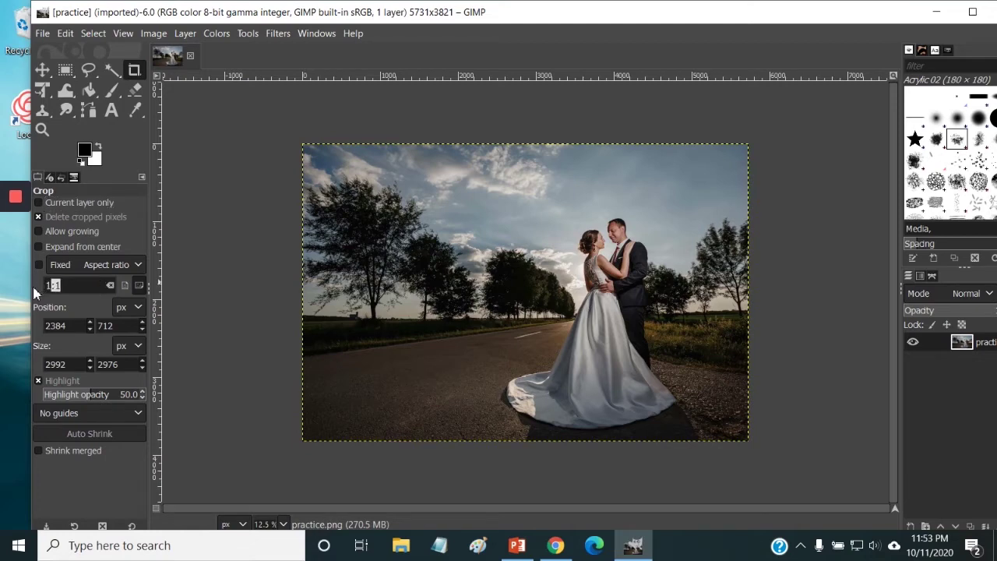
{"action": "left_click", "coordinate": [76, 290]}
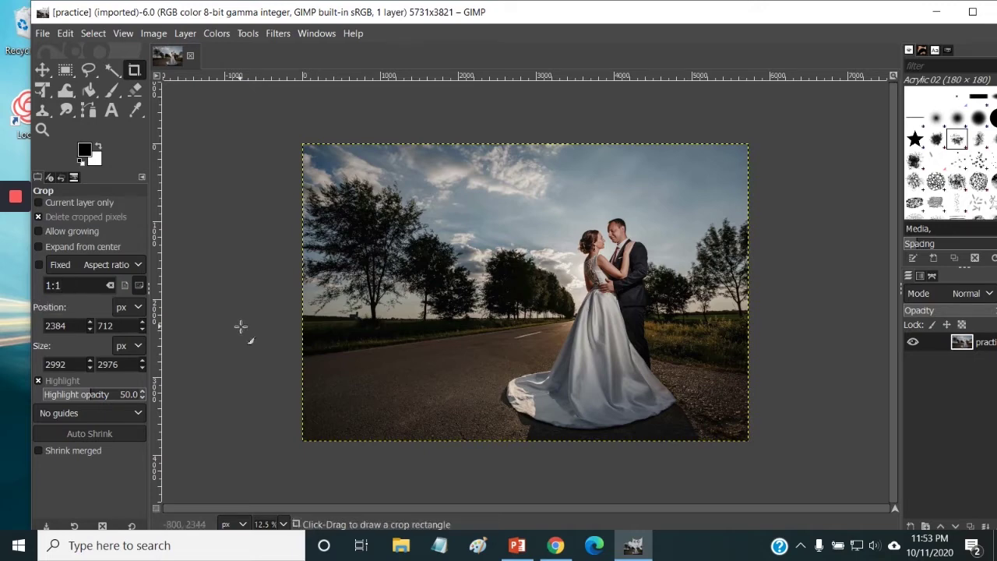
{"action": "left_click", "coordinate": [41, 268]}
{"action": "left_click", "coordinate": [41, 268]}
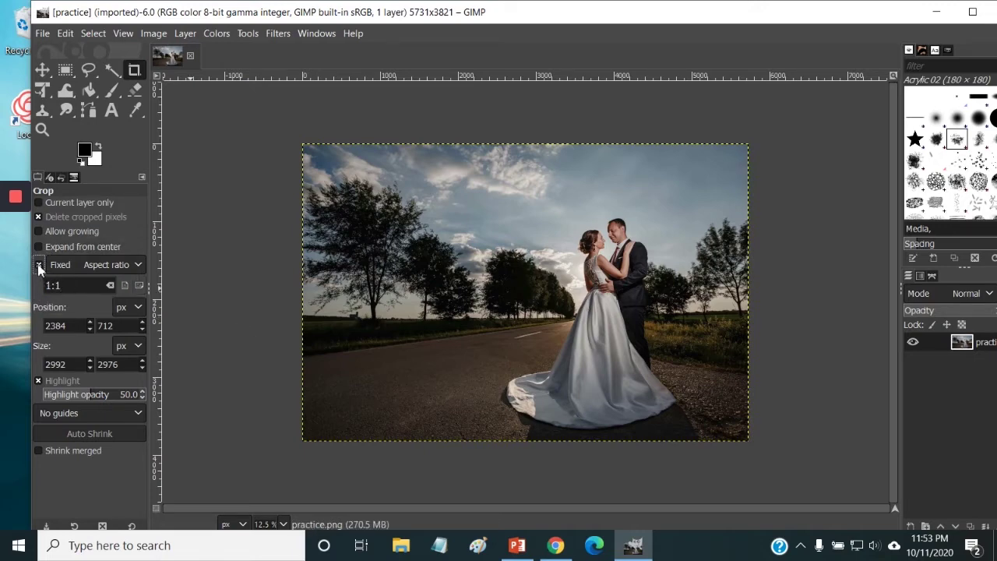
Step: Outline a square crop area around the couple and adjust its top edge and corner to about 2664 × 2664 px
{"action": "left_click_drag", "start_coordinate": [485, 206], "coordinate": [699, 416]}
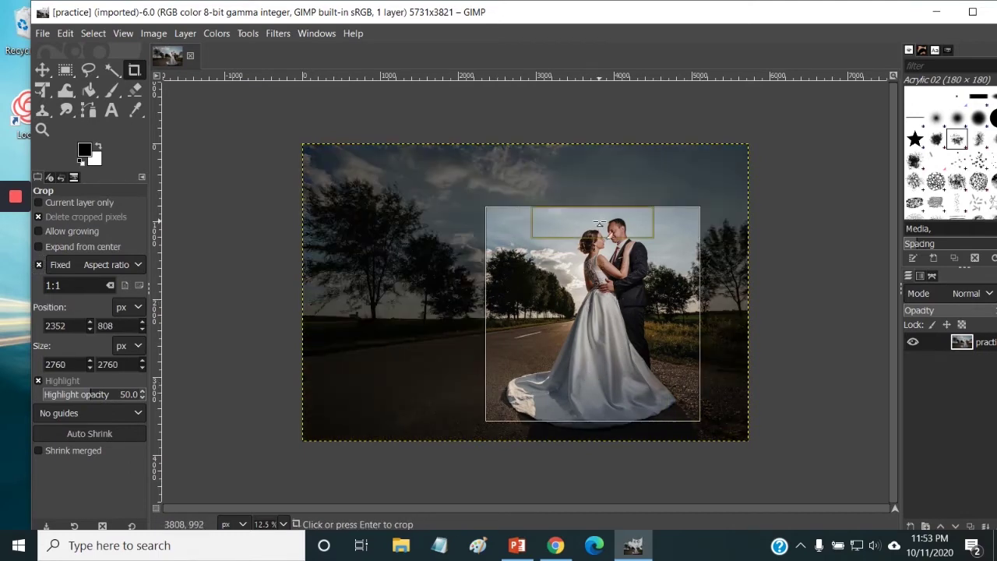
{"action": "mouse_move", "coordinate": [592, 218]}
{"action": "left_mouse_down"}
{"action": "mouse_move", "coordinate": [592, 281]}
{"action": "mouse_move", "coordinate": [594, 199]}
{"action": "left_mouse_up"}
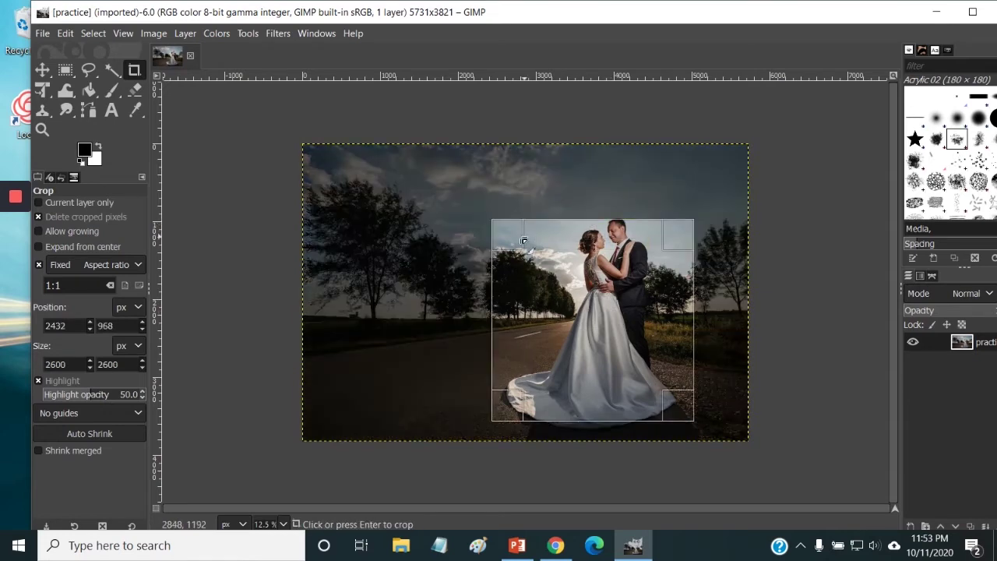
{"action": "left_click_drag", "start_coordinate": [503, 226], "coordinate": [472, 211]}
{"action": "left_click_drag", "start_coordinate": [566, 301], "coordinate": [493, 233]}
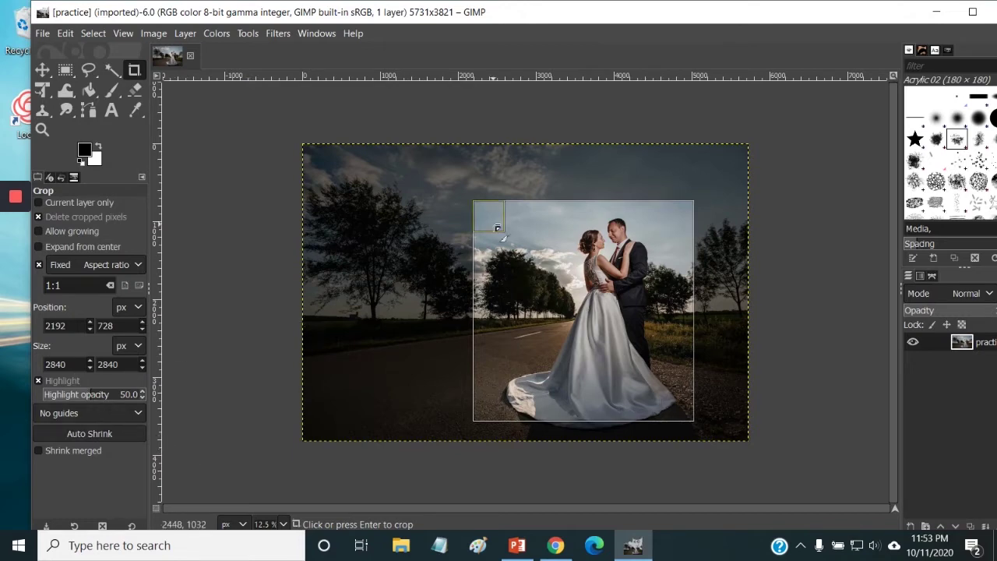
{"action": "mouse_move", "coordinate": [496, 228]}
{"action": "left_mouse_down"}
{"action": "mouse_move", "coordinate": [558, 279]}
{"action": "mouse_move", "coordinate": [489, 217]}
{"action": "left_mouse_up"}
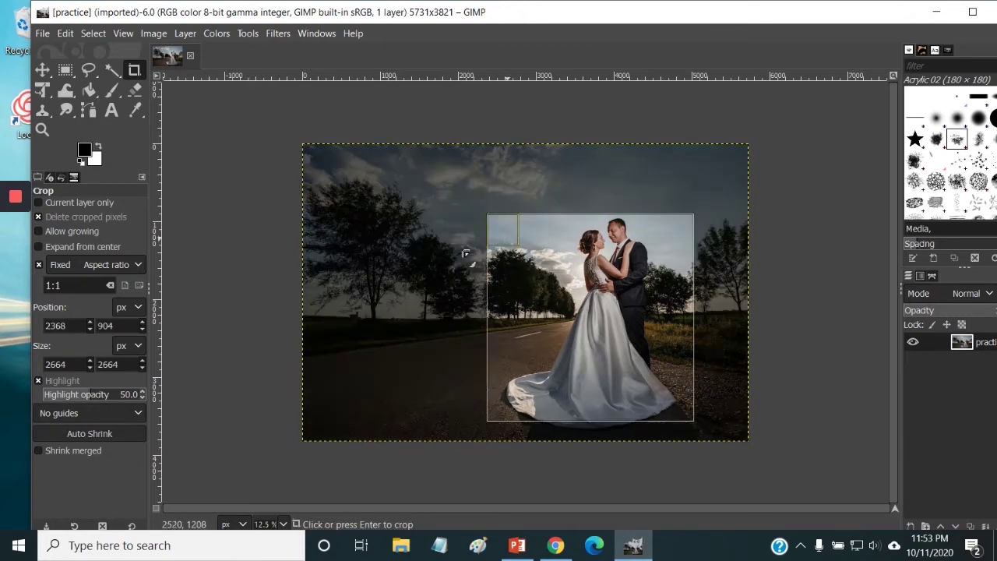
Step: Set the crop area's width to 3000 px, move it to center the couple, and apply the crop
{"action": "double_click", "coordinate": [72, 367]}
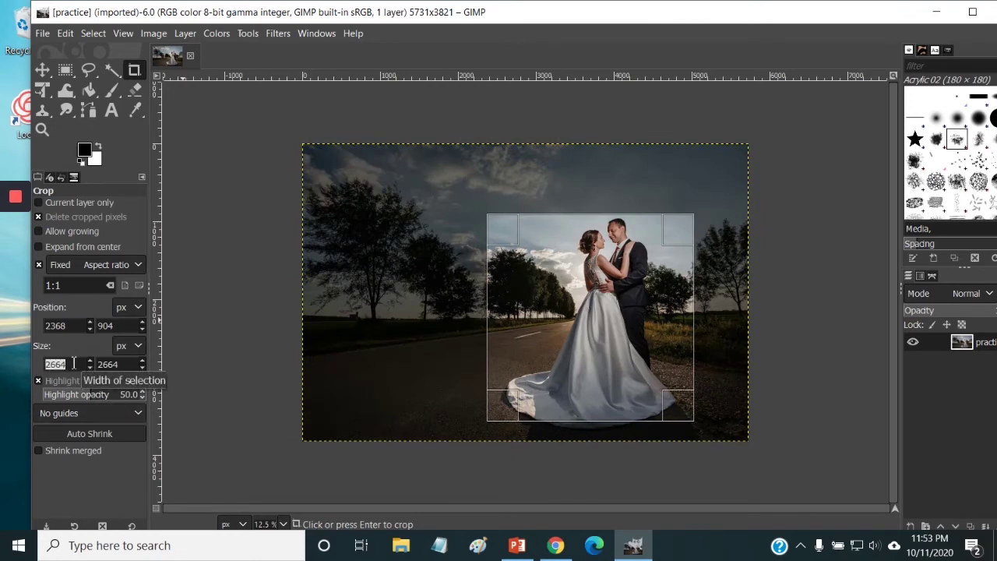
{"action": "type", "text": "3000"}
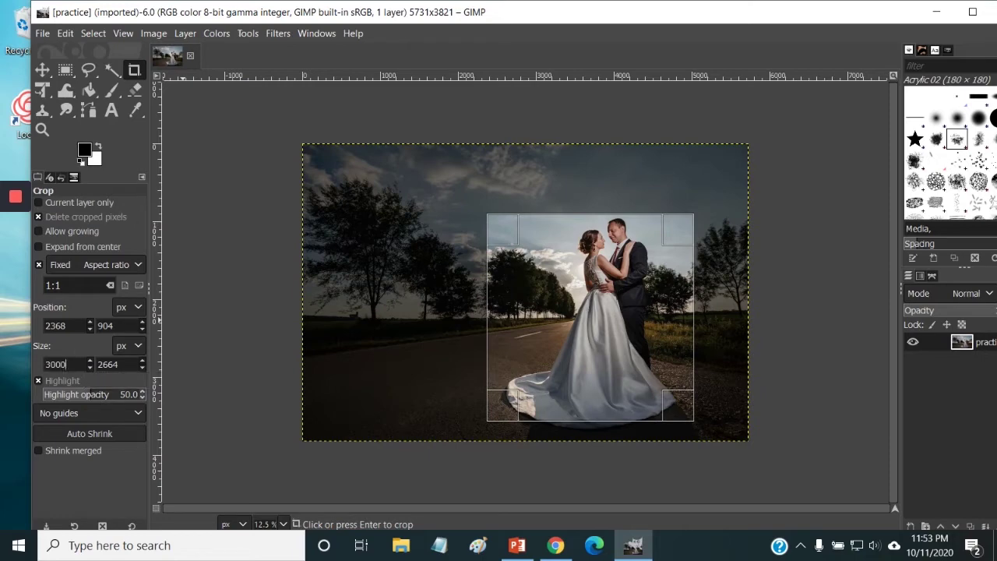
{"action": "key", "text": "Return"}
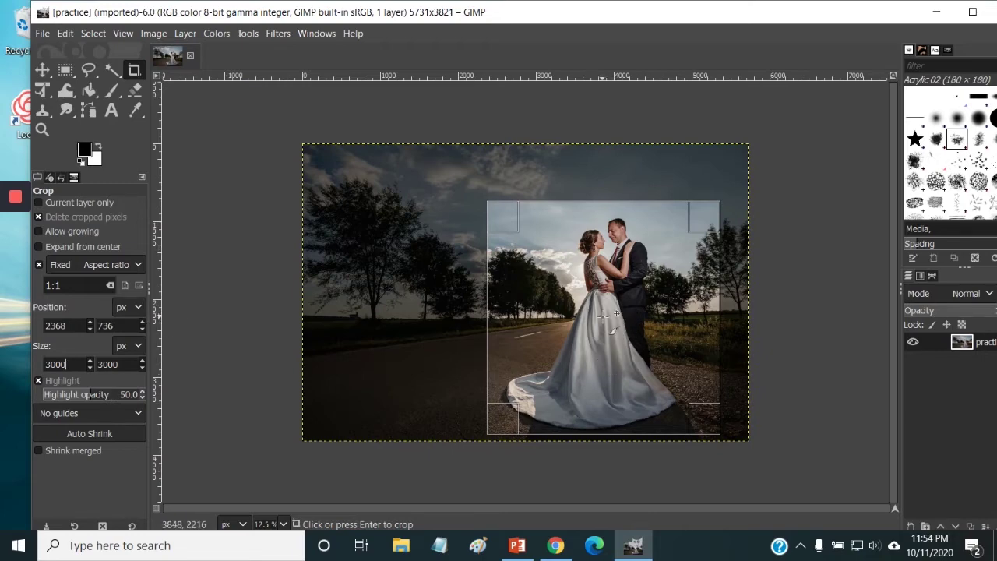
{"action": "left_click_drag", "start_coordinate": [604, 314], "coordinate": [592, 311]}
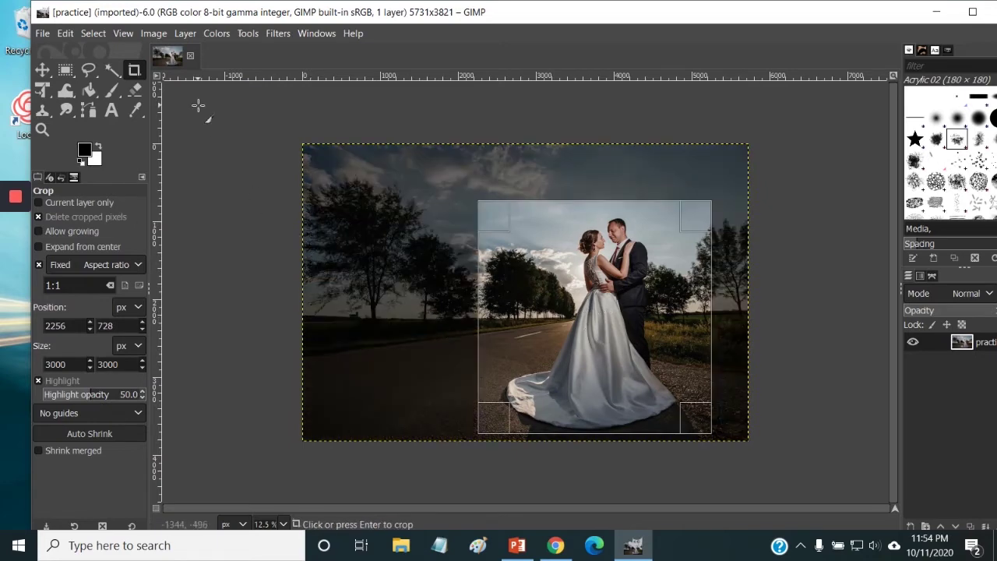
{"action": "left_click", "coordinate": [591, 309]}
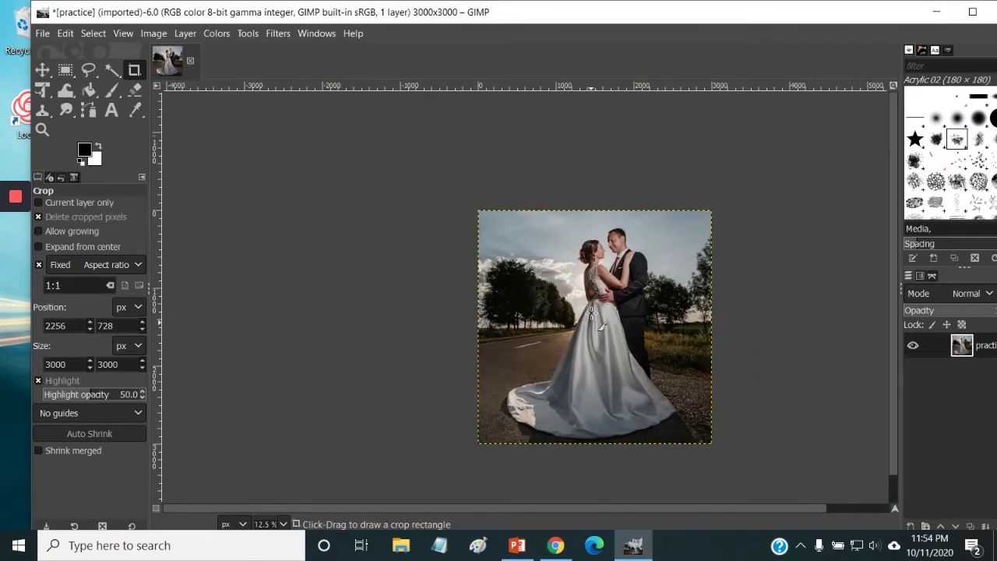
Step: Open Scale Image for the cropped photo and set the width to 800 px with the height linked
{"action": "left_click", "coordinate": [283, 525]}
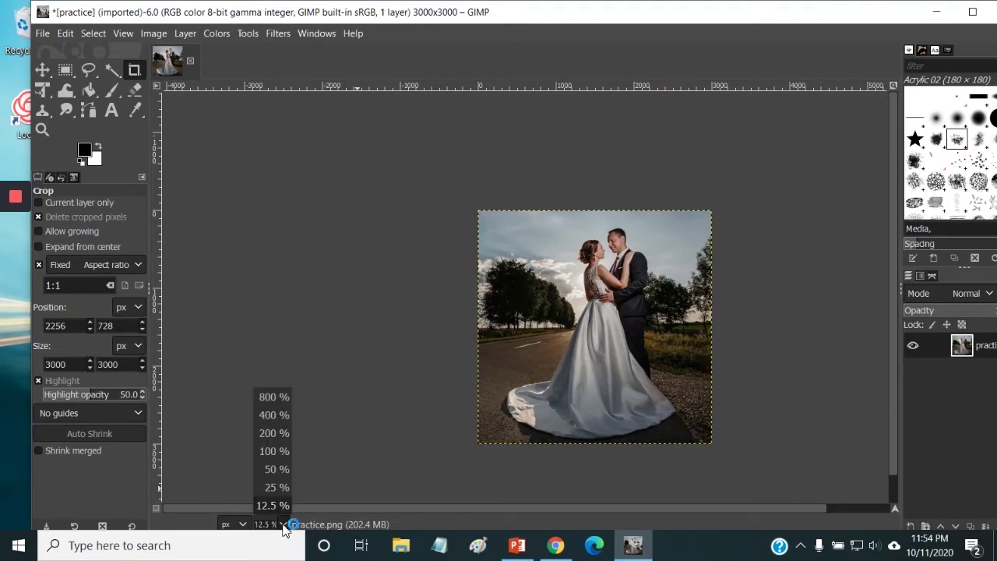
{"action": "left_click", "coordinate": [273, 452]}
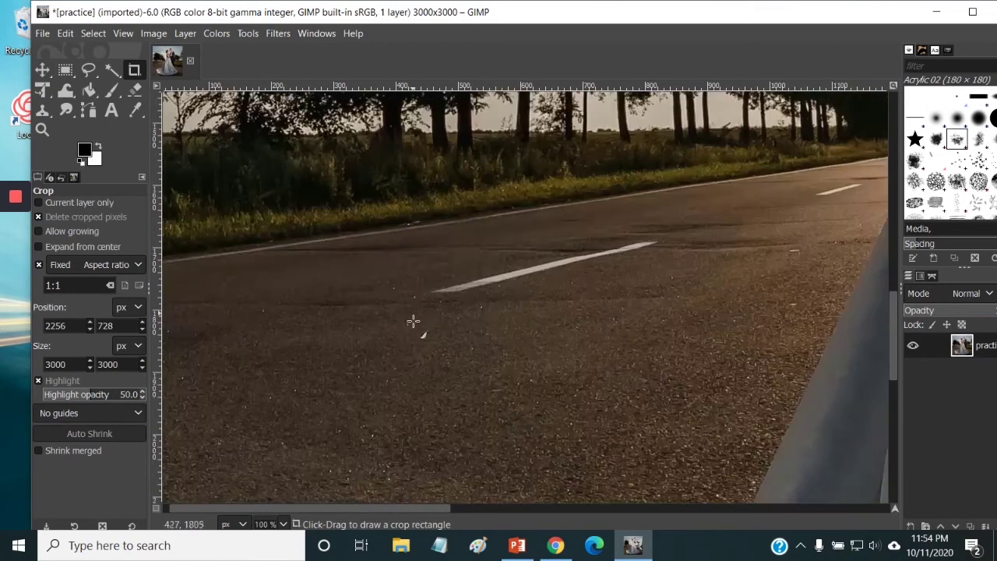
{"action": "scroll", "coordinate": [416, 348], "scroll_direction": "up", "scroll_amount": 10}
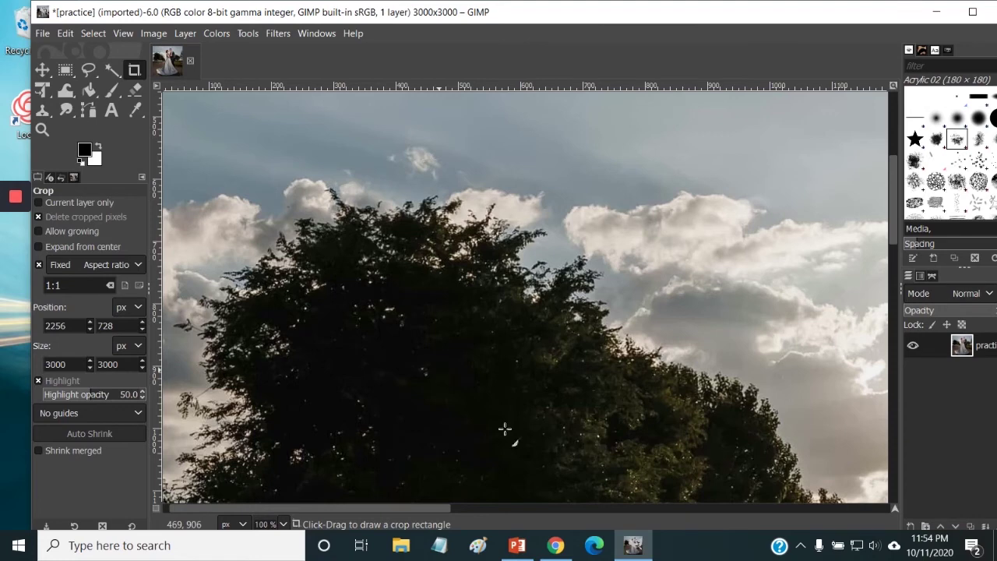
{"action": "left_click", "coordinate": [153, 35]}
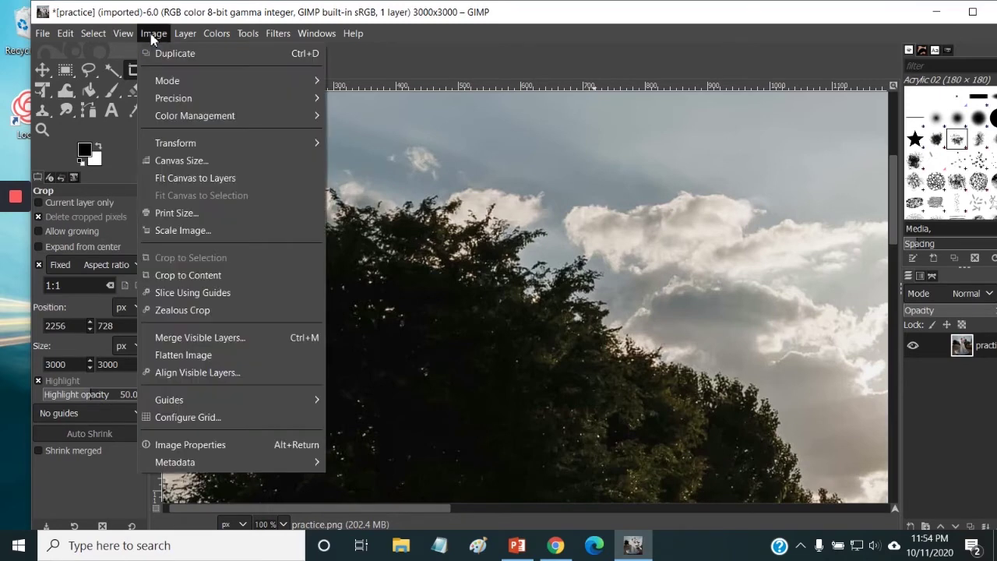
{"action": "left_click", "coordinate": [184, 231]}
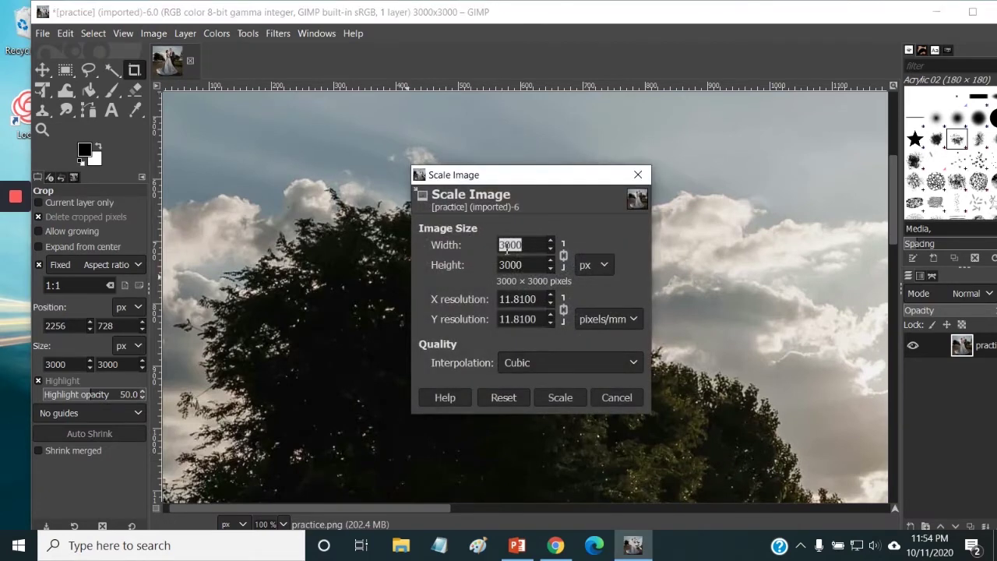
{"action": "type", "text": "800"}
{"action": "key", "text": "Return"}
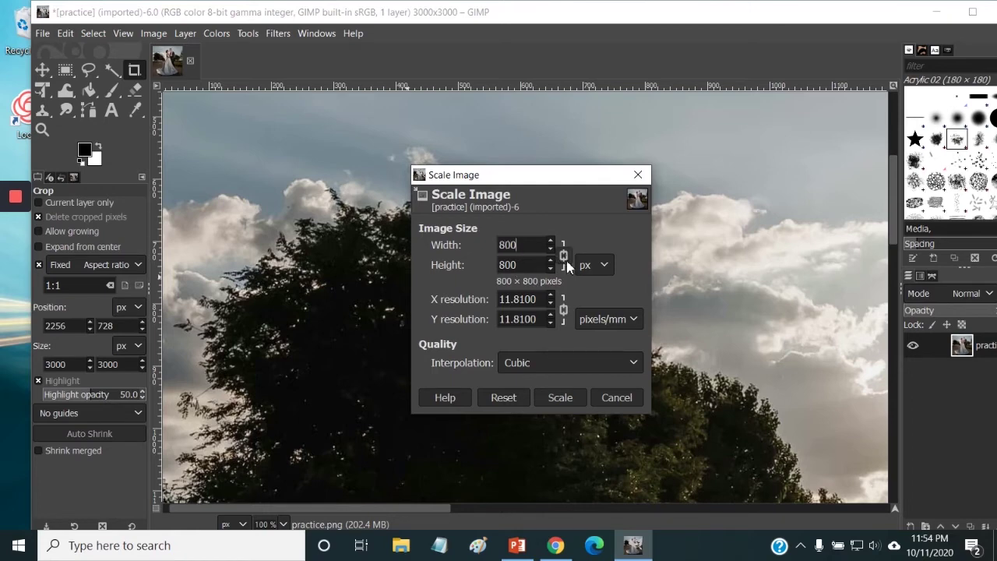
{"action": "left_click", "coordinate": [527, 245]}
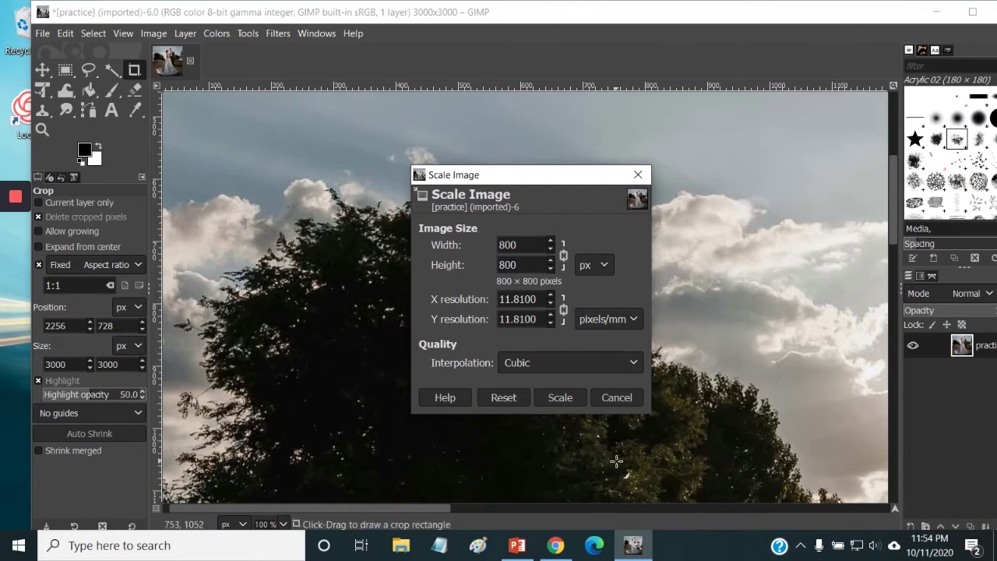
Step: Scale the image to 800 × 100 px with width and height unlinked, and revert to the crop in the undo history
{"action": "left_click", "coordinate": [564, 255]}
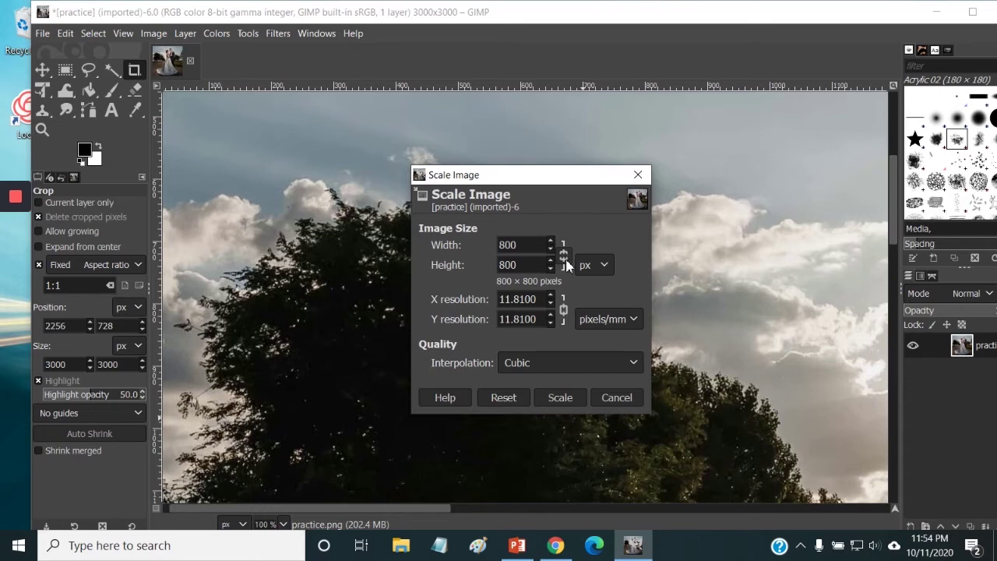
{"action": "left_click_drag", "start_coordinate": [537, 267], "coordinate": [498, 265]}
{"action": "type", "text": "10"}
{"action": "left_click", "coordinate": [561, 399]}
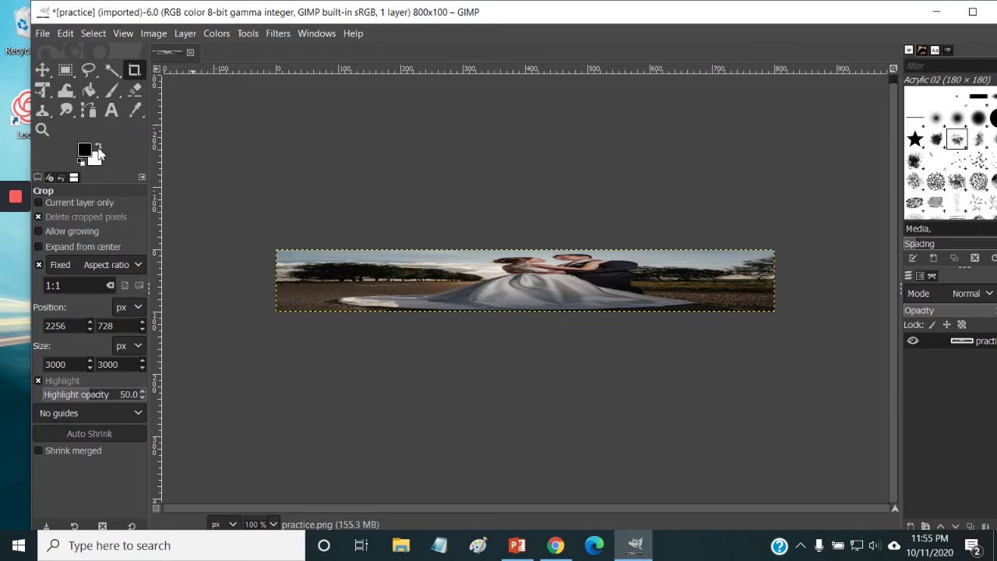
{"action": "left_click", "coordinate": [61, 179]}
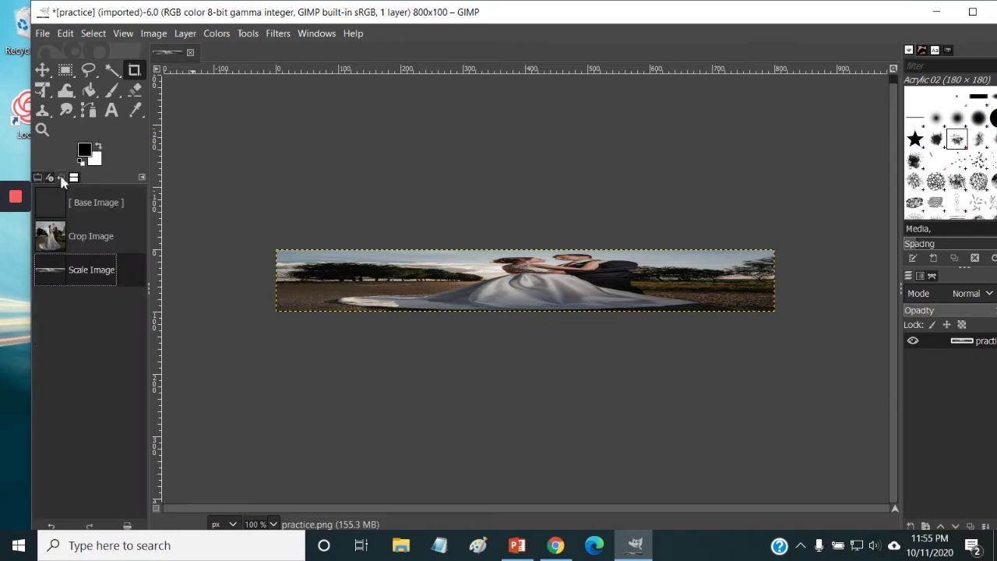
{"action": "left_click", "coordinate": [102, 242]}
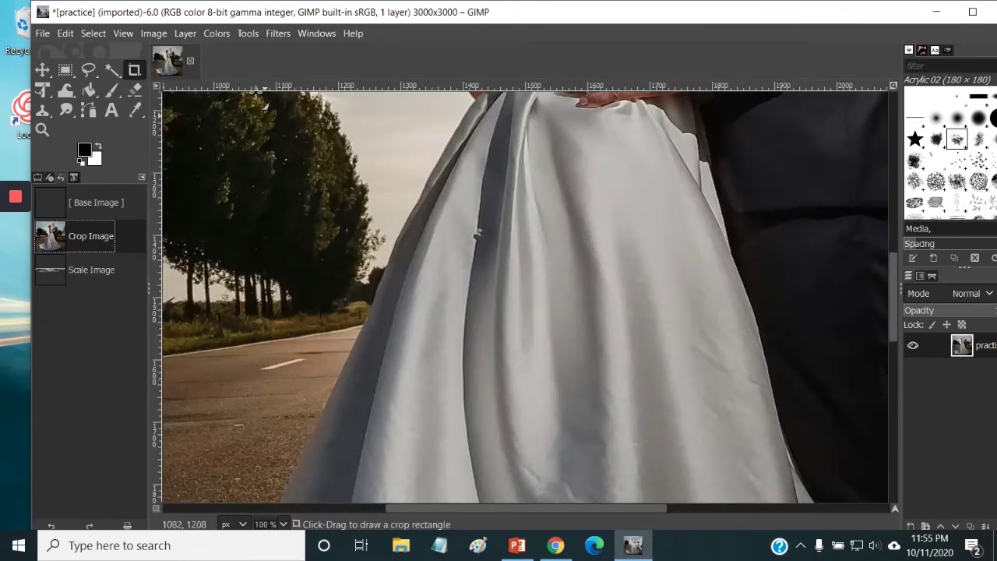
Step: Scale the cropped image to 800 × 800 px with width and height linked
{"action": "left_click", "coordinate": [153, 33]}
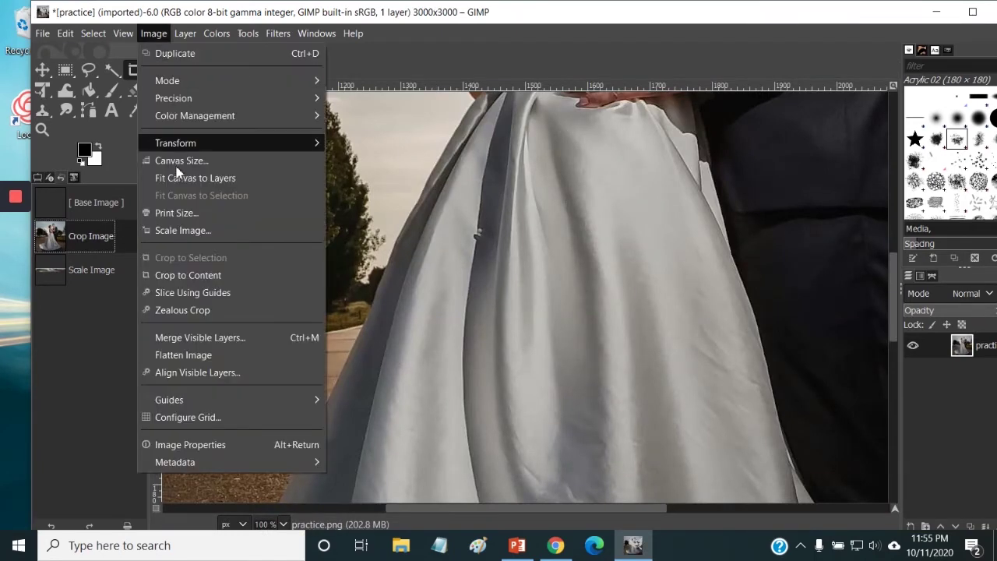
{"action": "left_click", "coordinate": [187, 232]}
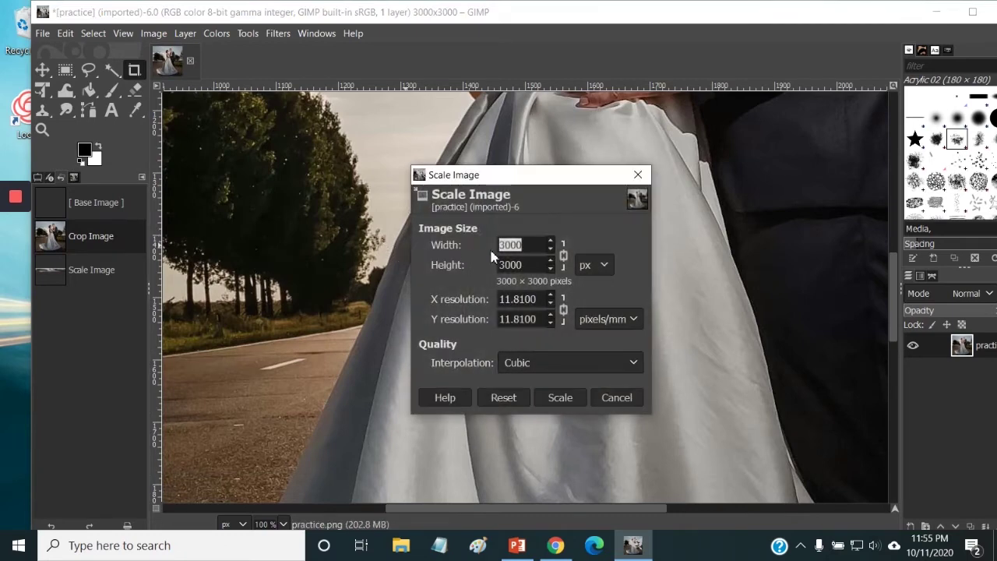
{"action": "type", "text": "8"}
{"action": "left_click", "coordinate": [561, 398]}
{"action": "scroll", "coordinate": [593, 325], "scroll_direction": "down", "scroll_amount": 6}
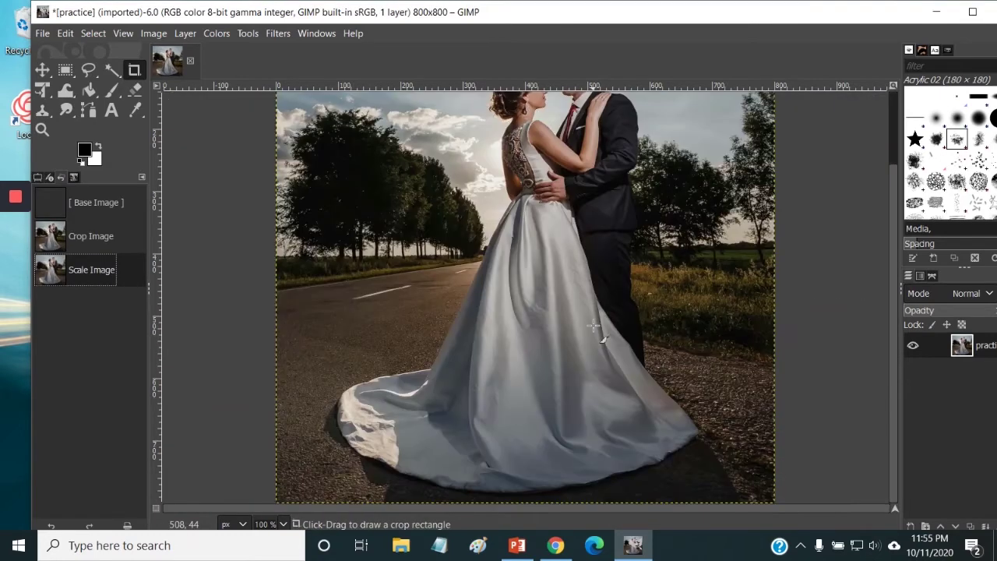
{"action": "scroll", "coordinate": [594, 325], "scroll_direction": "up", "scroll_amount": 3}
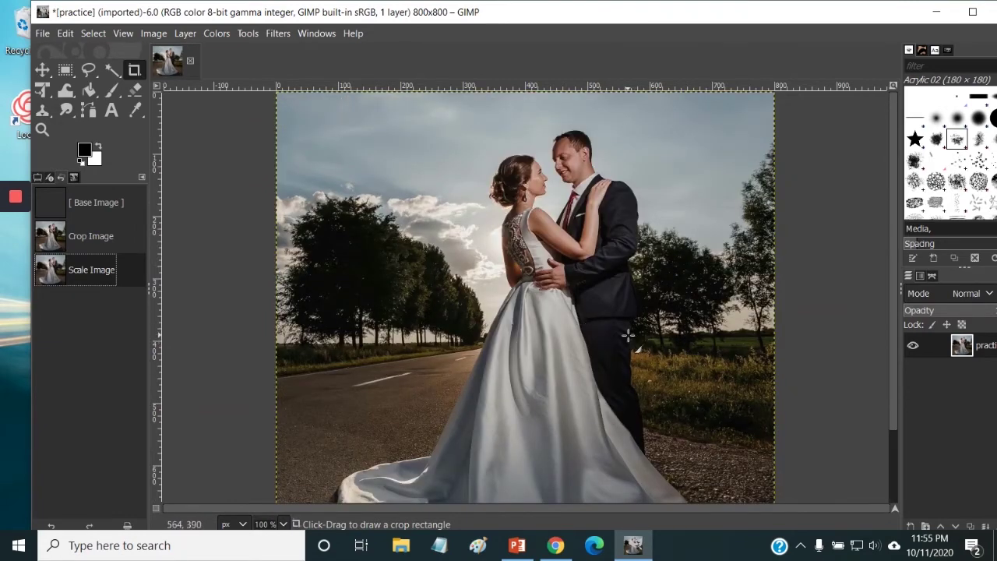
Step: Adjust the image's Brightness-Contrast with brightness at 78 and contrast at 26
{"action": "left_click", "coordinate": [283, 525]}
{"action": "left_click", "coordinate": [277, 469]}
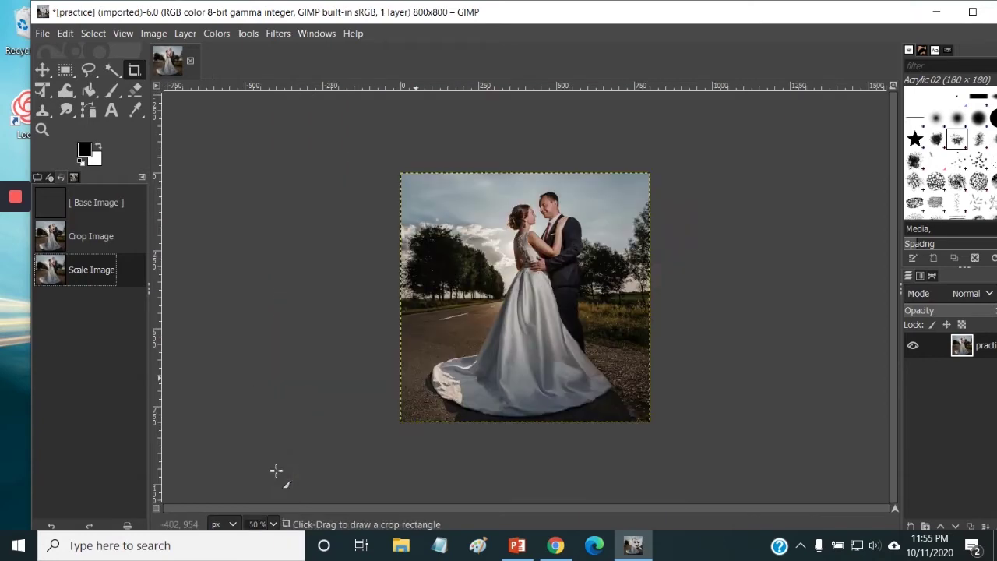
{"action": "left_click", "coordinate": [218, 35]}
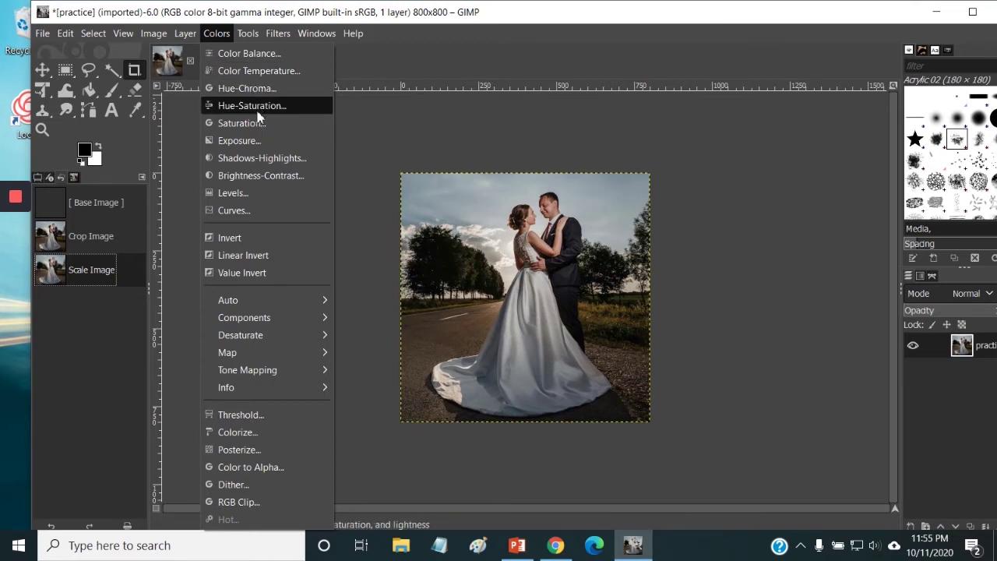
{"action": "left_click", "coordinate": [265, 176]}
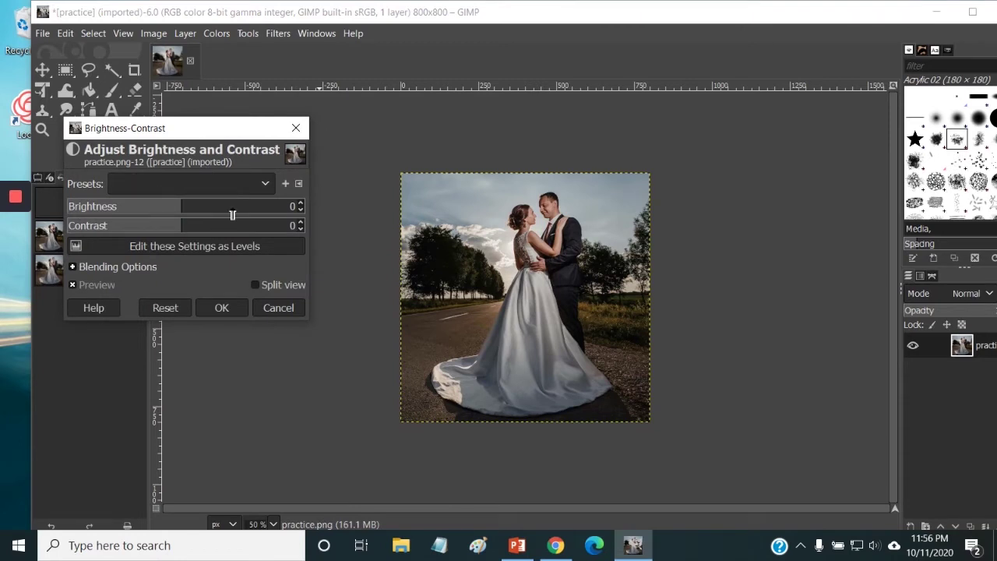
{"action": "left_click_drag", "start_coordinate": [172, 210], "coordinate": [243, 210]}
{"action": "left_click_drag", "start_coordinate": [177, 235], "coordinate": [205, 230]}
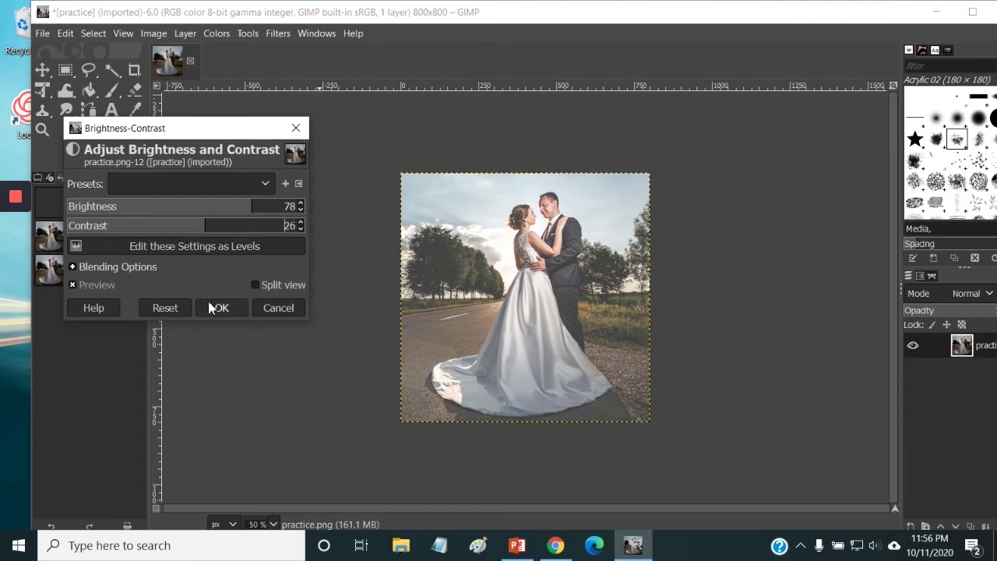
{"action": "left_click", "coordinate": [222, 308]}
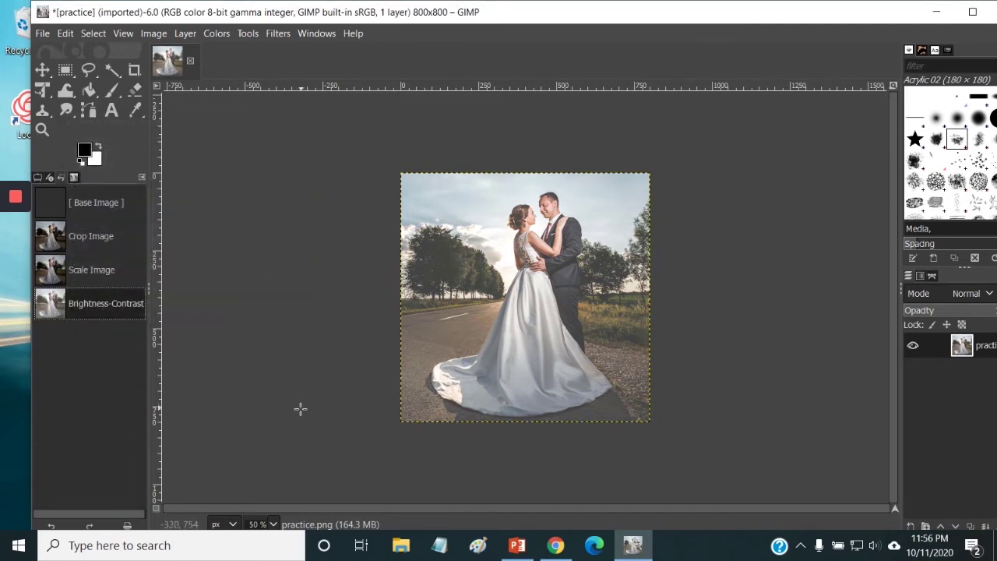
Step: Open Shadows-Highlights and set Shadows to 37.04 and Shadows color adjustment to 60.49
{"action": "left_click", "coordinate": [216, 35]}
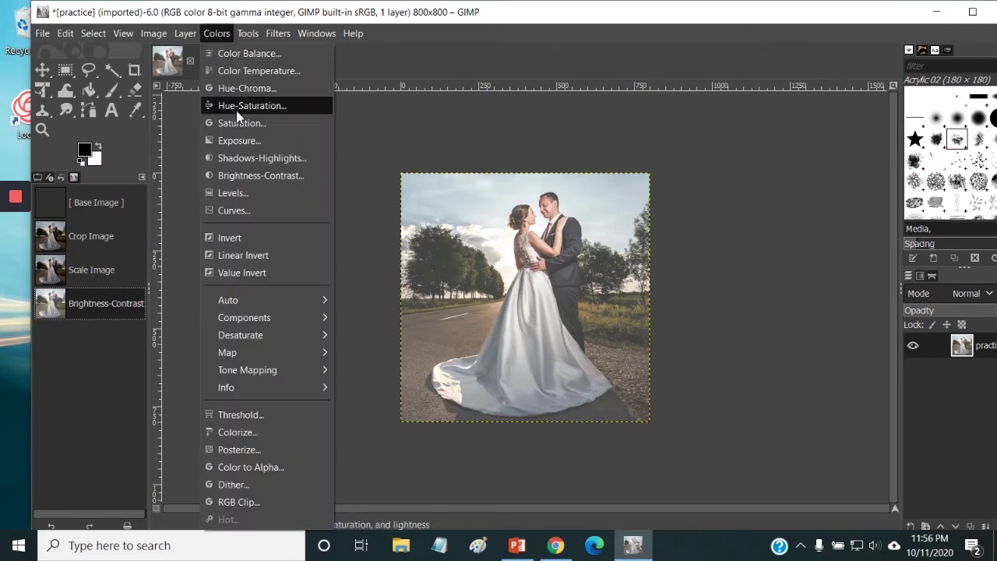
{"action": "left_click", "coordinate": [246, 159]}
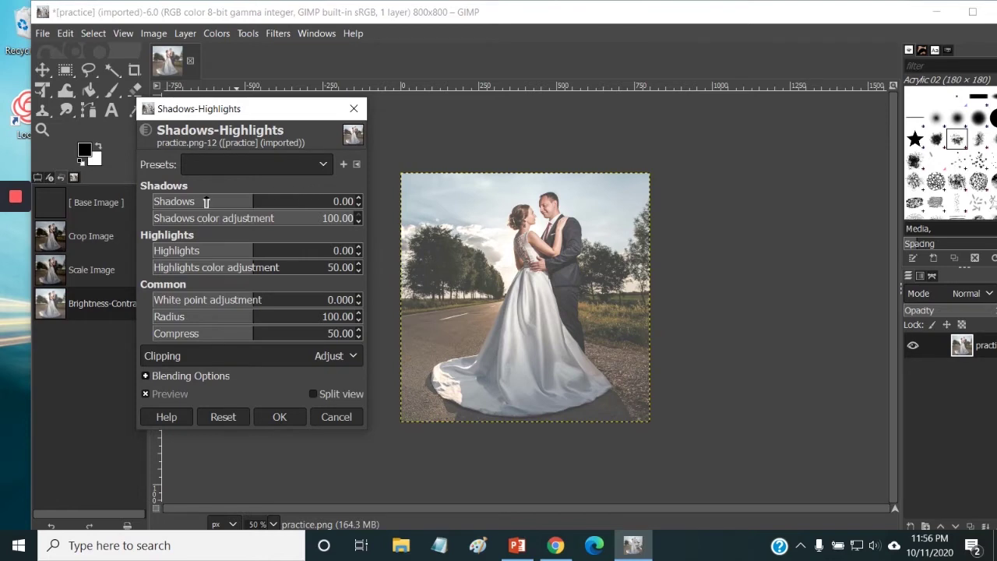
{"action": "left_click_drag", "start_coordinate": [319, 224], "coordinate": [293, 201]}
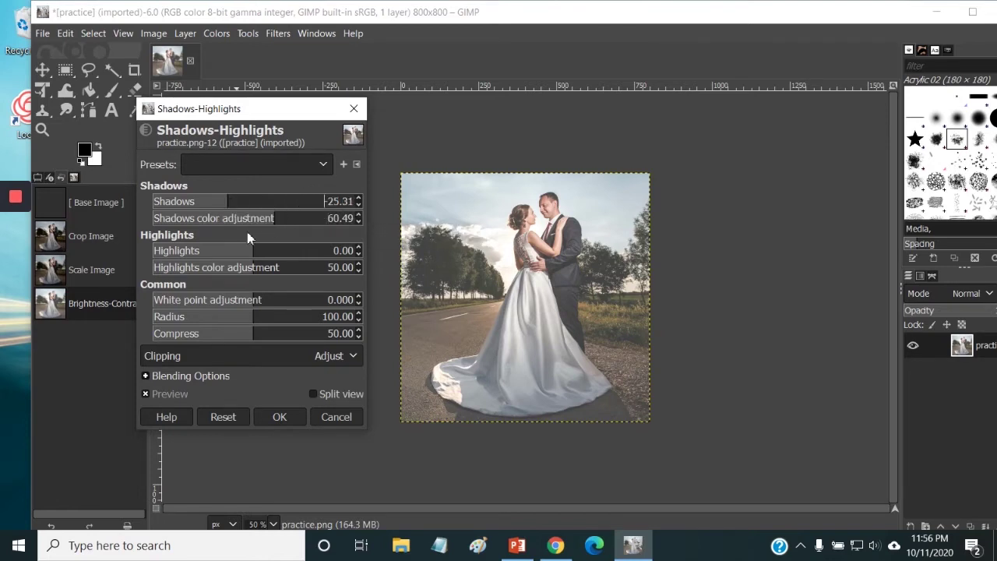
Step: Set Highlights and Highlights color adjustment to 72.22, White point adjustment to 2.901 and Radius to 150.64, and apply the Shadows-Highlights adjustment
{"action": "left_click_drag", "start_coordinate": [238, 249], "coordinate": [326, 259]}
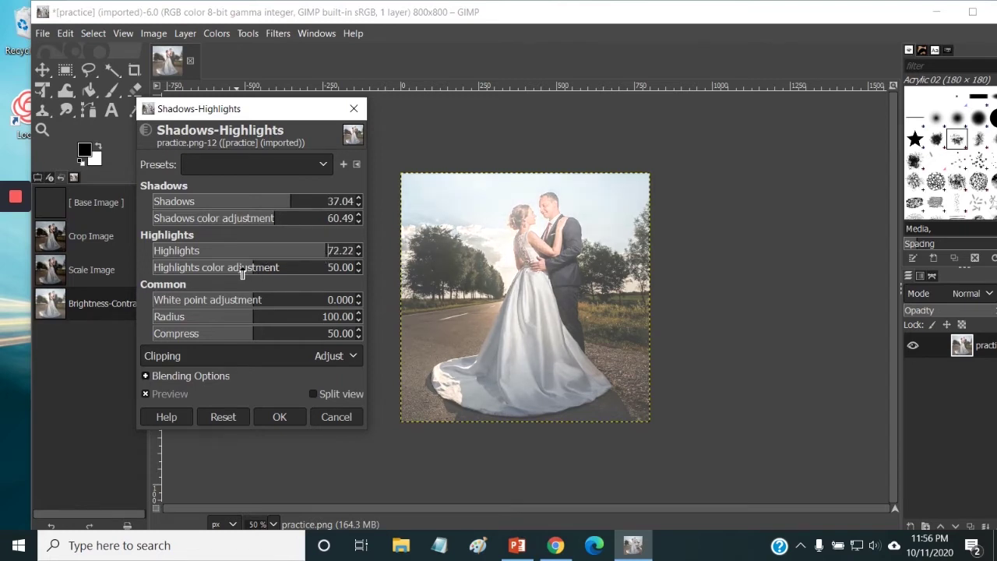
{"action": "left_click_drag", "start_coordinate": [240, 267], "coordinate": [298, 271]}
{"action": "left_click_drag", "start_coordinate": [225, 295], "coordinate": [306, 317]}
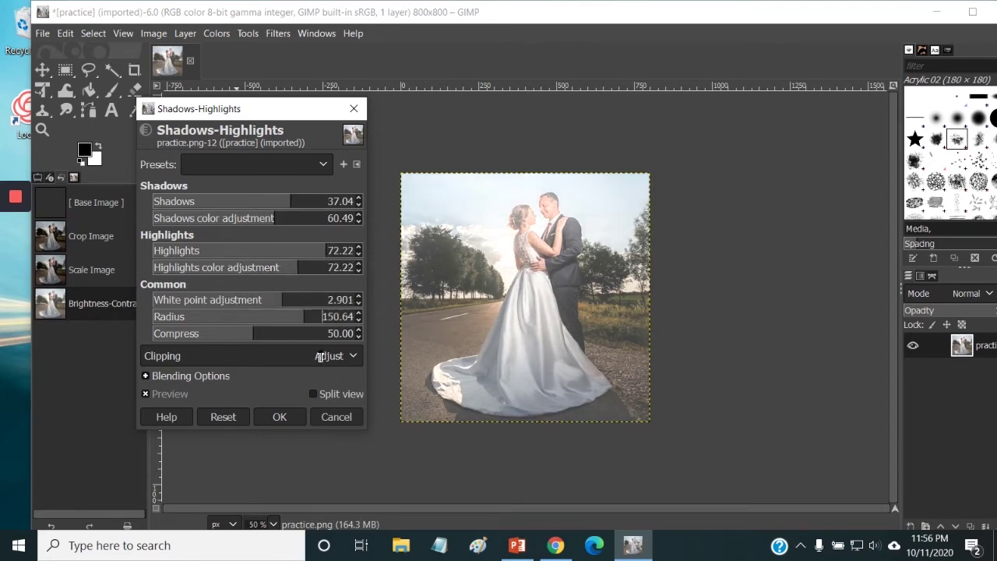
{"action": "left_click", "coordinate": [277, 417]}
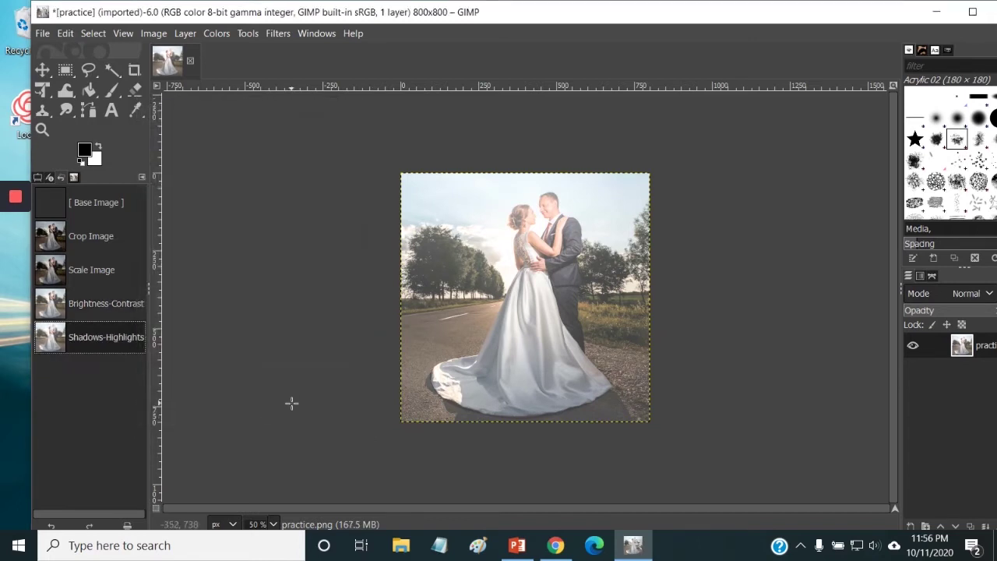
Step: Compare the photo at the Crop Image, Scale Image and Brightness-Contrast states in the undo history
{"action": "left_click", "coordinate": [98, 311]}
{"action": "left_click", "coordinate": [92, 271]}
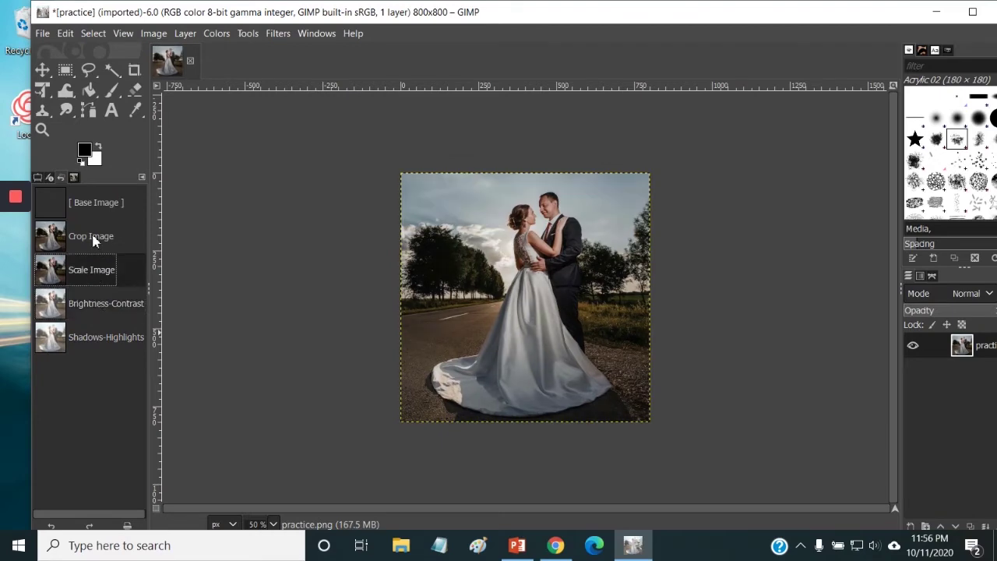
{"action": "left_click", "coordinate": [94, 238]}
{"action": "left_click", "coordinate": [97, 268]}
{"action": "left_click", "coordinate": [98, 312]}
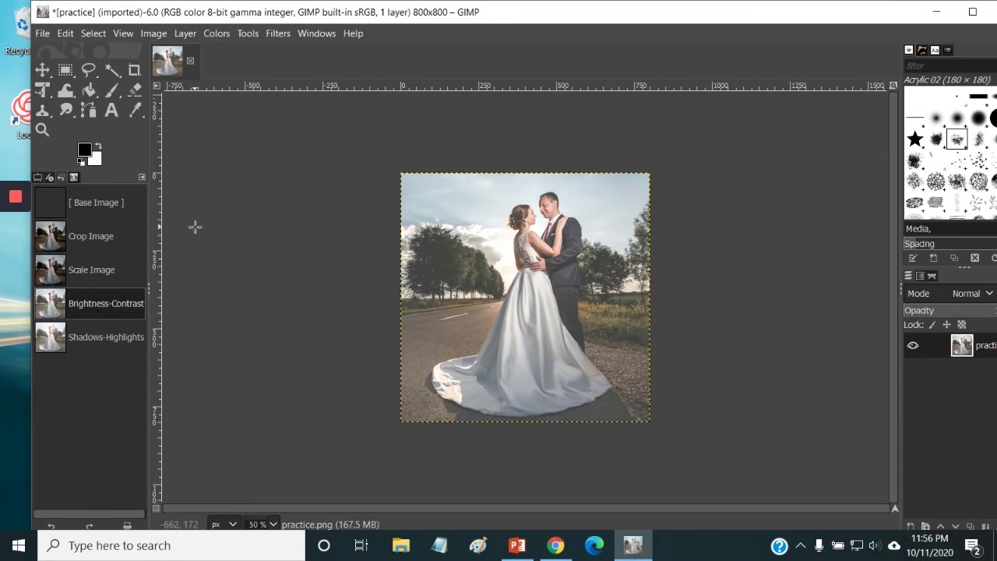
{"action": "mouse_move", "coordinate": [10, 201]}
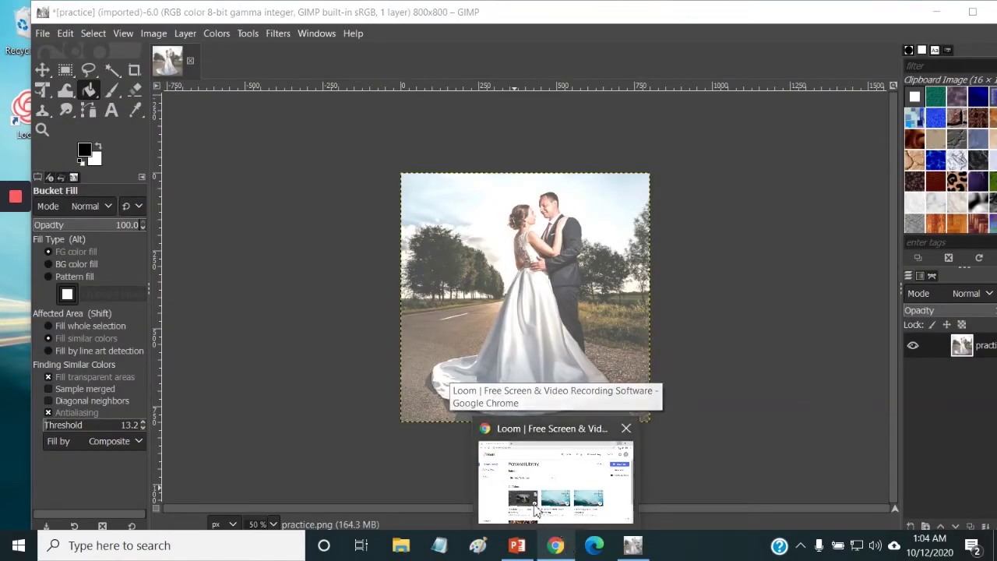
Step: Open the original practice.png from the USB disk as a second image, converting it to the GIMP built-in sRGB color profile
{"action": "left_click", "coordinate": [43, 35]}
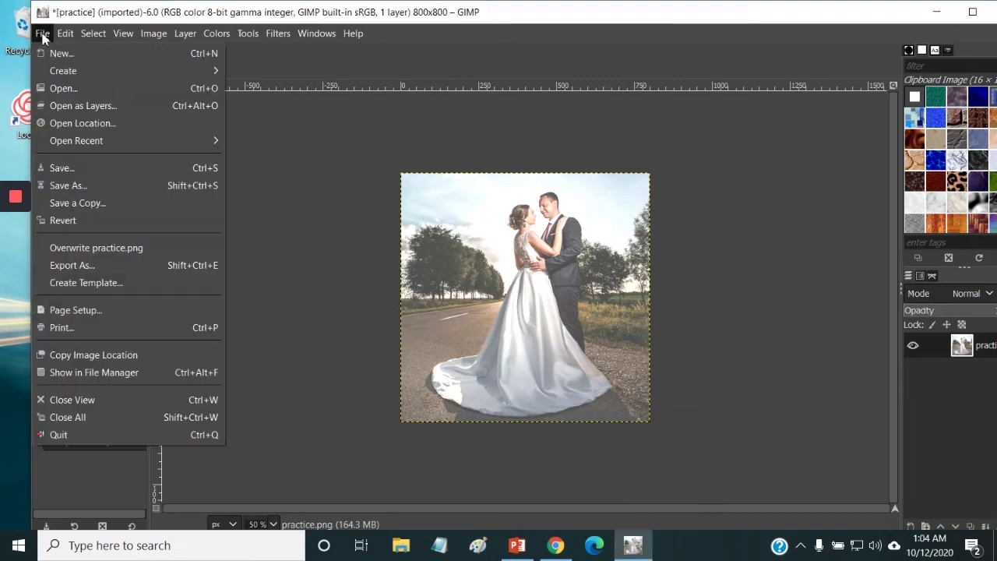
{"action": "left_click", "coordinate": [65, 88]}
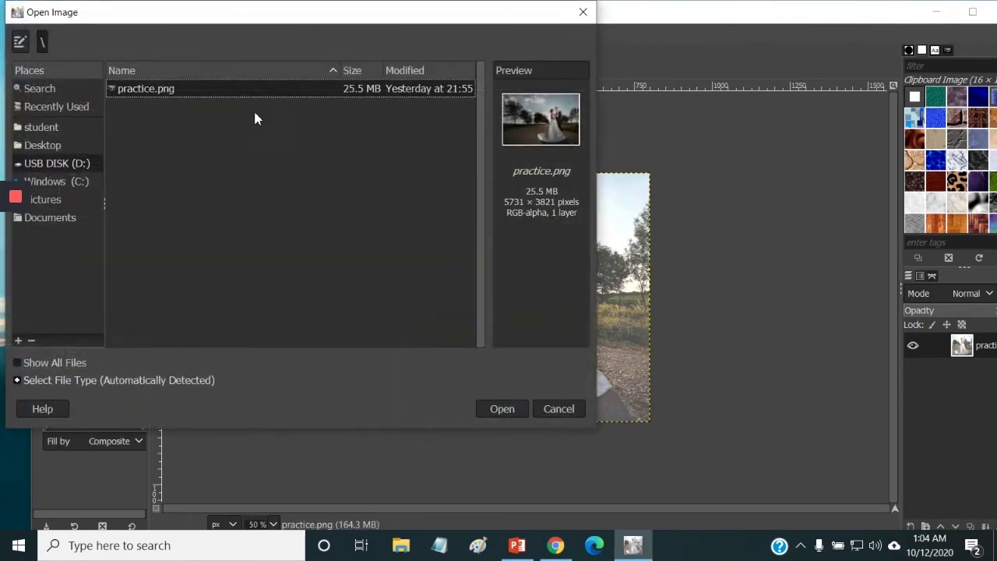
{"action": "left_click", "coordinate": [501, 407]}
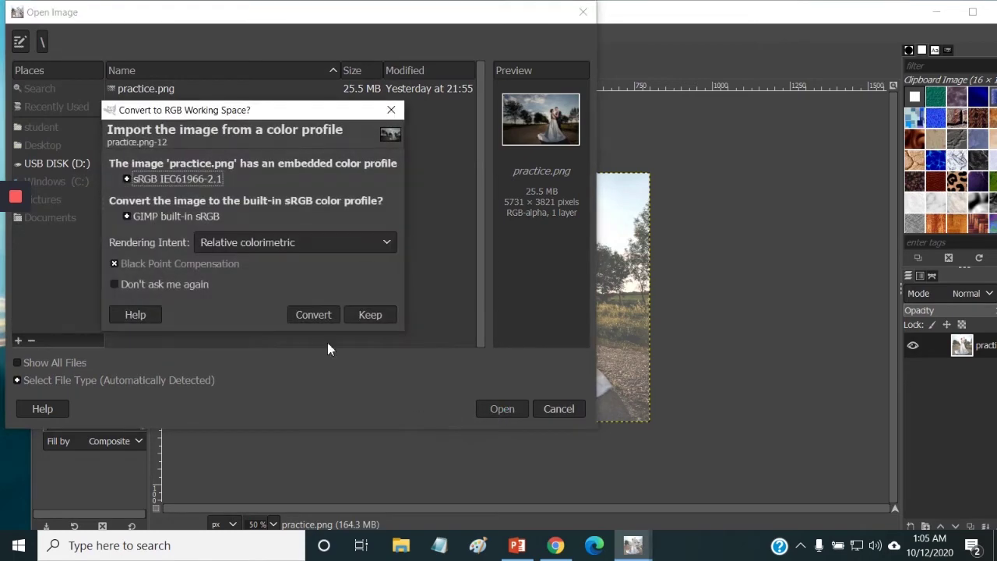
{"action": "left_click", "coordinate": [315, 313]}
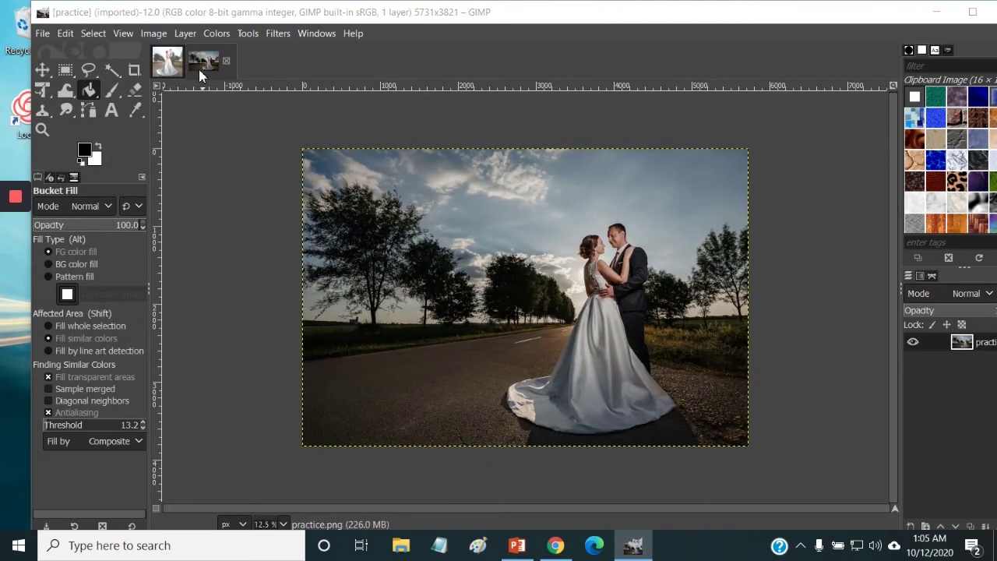
Step: Compare the edited 800 × 800 image with the newly opened original, finishing on the original
{"action": "left_click", "coordinate": [214, 62]}
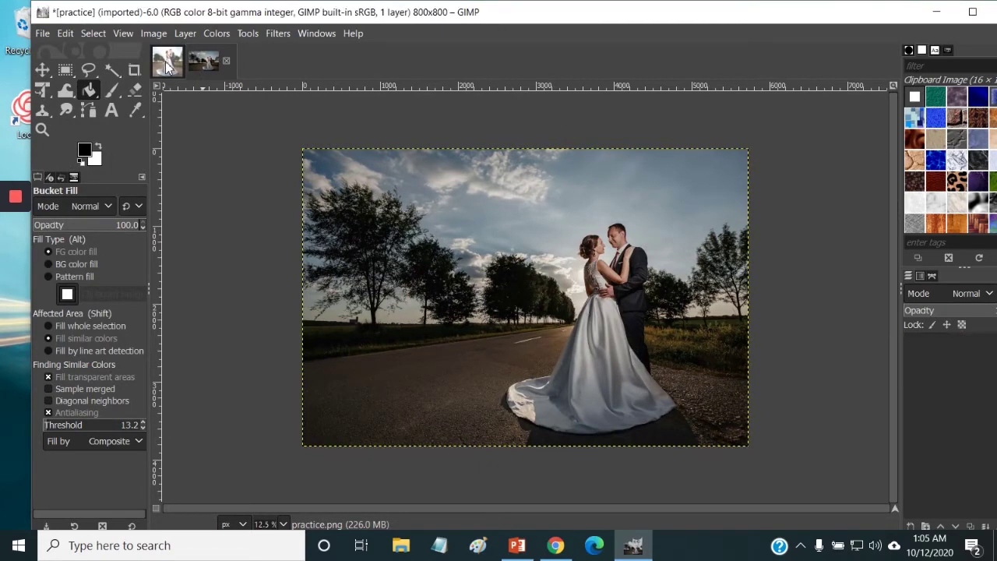
{"action": "left_click", "coordinate": [216, 60]}
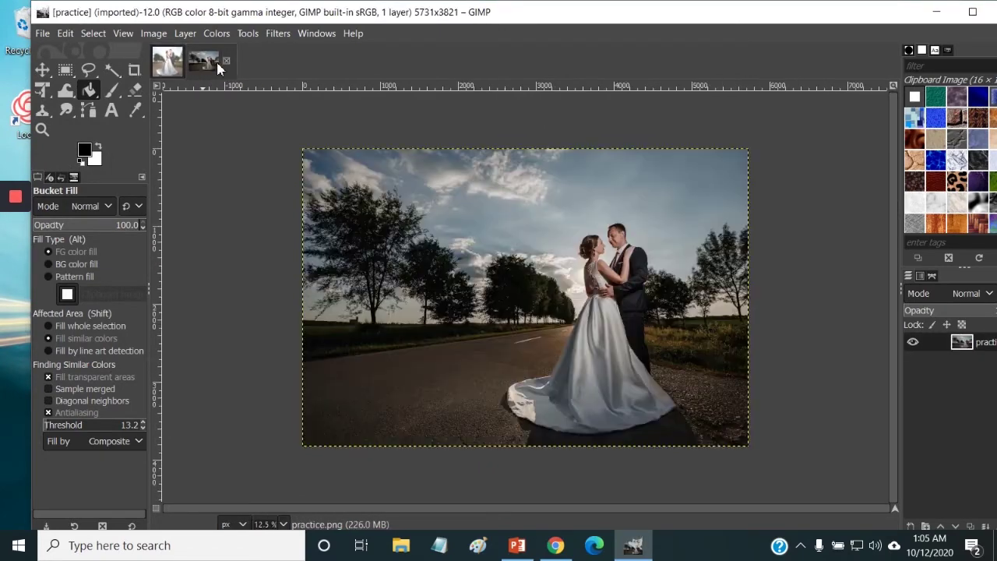
{"action": "left_click", "coordinate": [170, 62]}
{"action": "left_click", "coordinate": [225, 62]}
Step: Make a rectangular selection around the couple and adjust it to about 3144 × 3400 px at position 2304, 296
{"action": "left_click", "coordinate": [66, 71]}
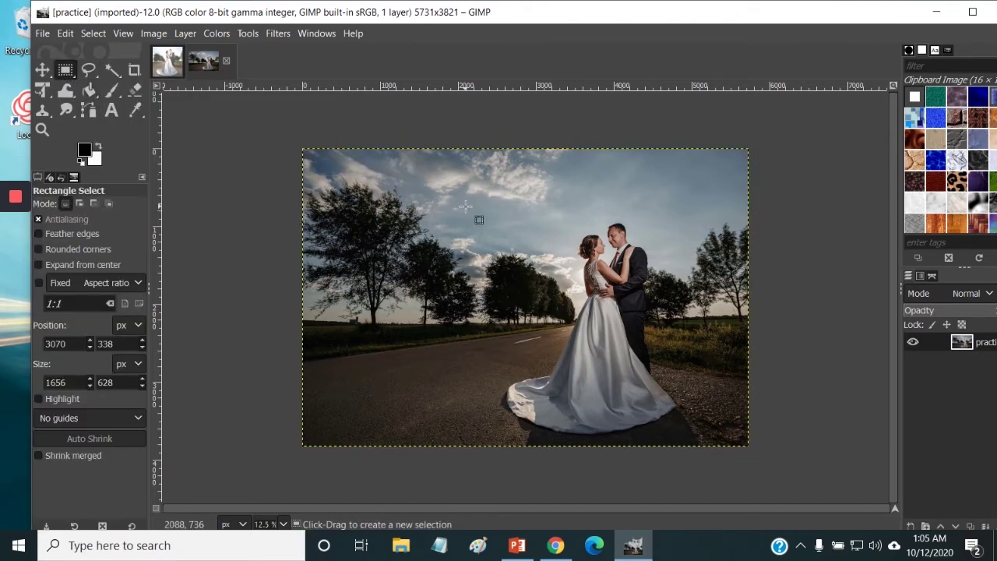
{"action": "left_click_drag", "start_coordinate": [465, 207], "coordinate": [708, 437]}
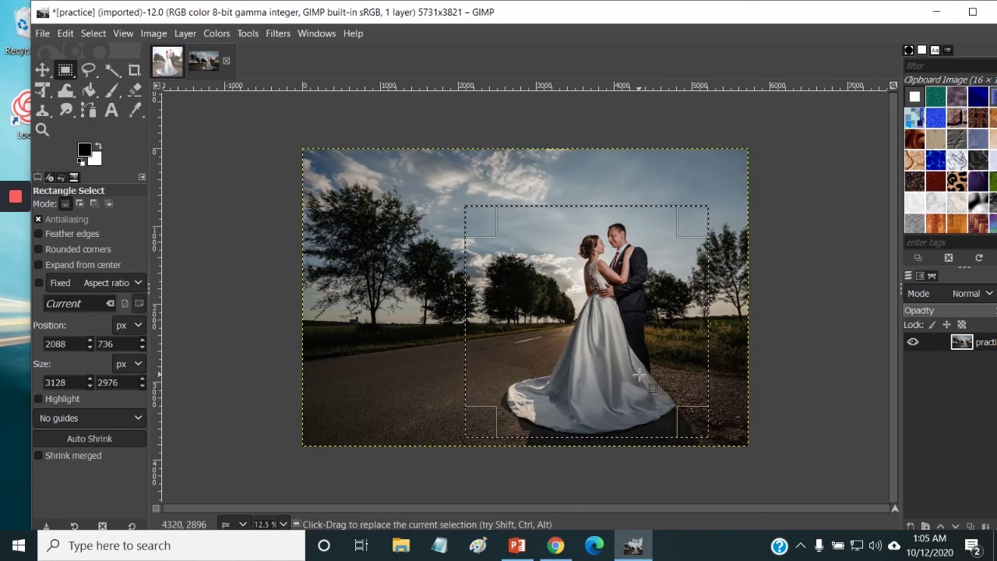
{"action": "mouse_move", "coordinate": [489, 220]}
{"action": "left_mouse_down"}
{"action": "mouse_move", "coordinate": [499, 257]}
{"action": "mouse_move", "coordinate": [527, 269]}
{"action": "mouse_move", "coordinate": [510, 208]}
{"action": "mouse_move", "coordinate": [467, 227]}
{"action": "mouse_move", "coordinate": [524, 239]}
{"action": "mouse_move", "coordinate": [499, 220]}
{"action": "left_mouse_up"}
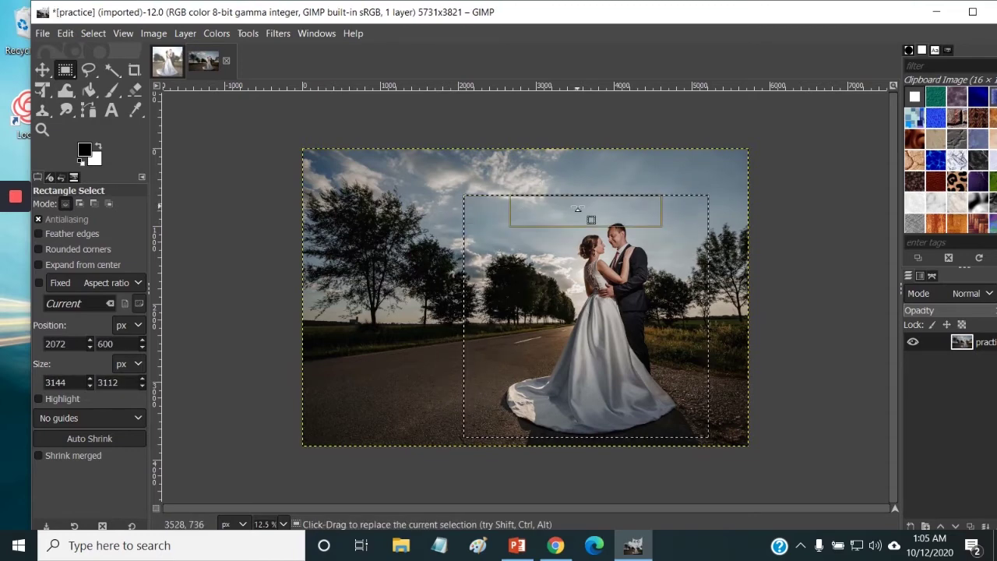
{"action": "left_click_drag", "start_coordinate": [577, 209], "coordinate": [580, 185]}
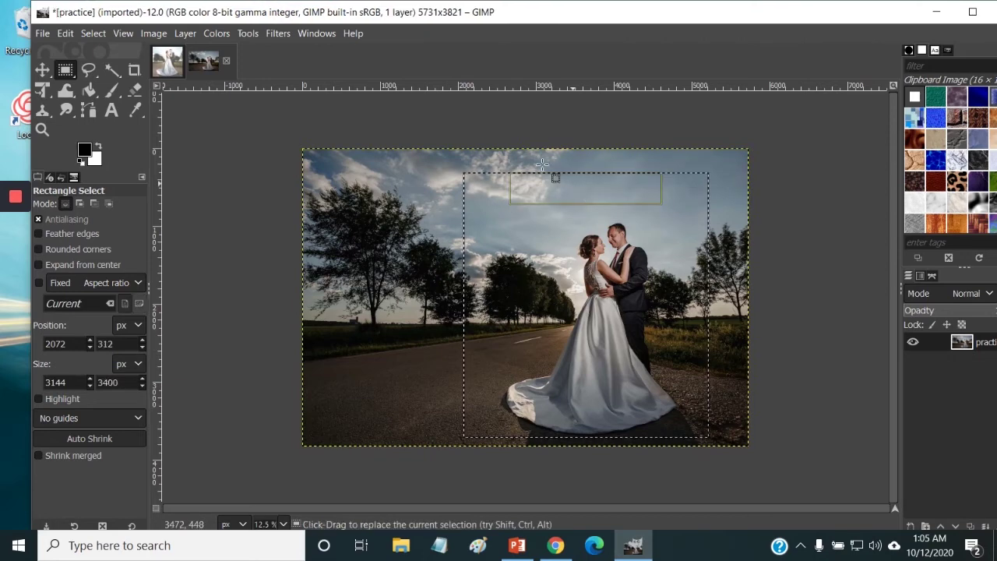
{"action": "mouse_move", "coordinate": [579, 306]}
{"action": "left_mouse_down"}
{"action": "mouse_move", "coordinate": [441, 300]}
{"action": "mouse_move", "coordinate": [616, 304]}
{"action": "left_mouse_up"}
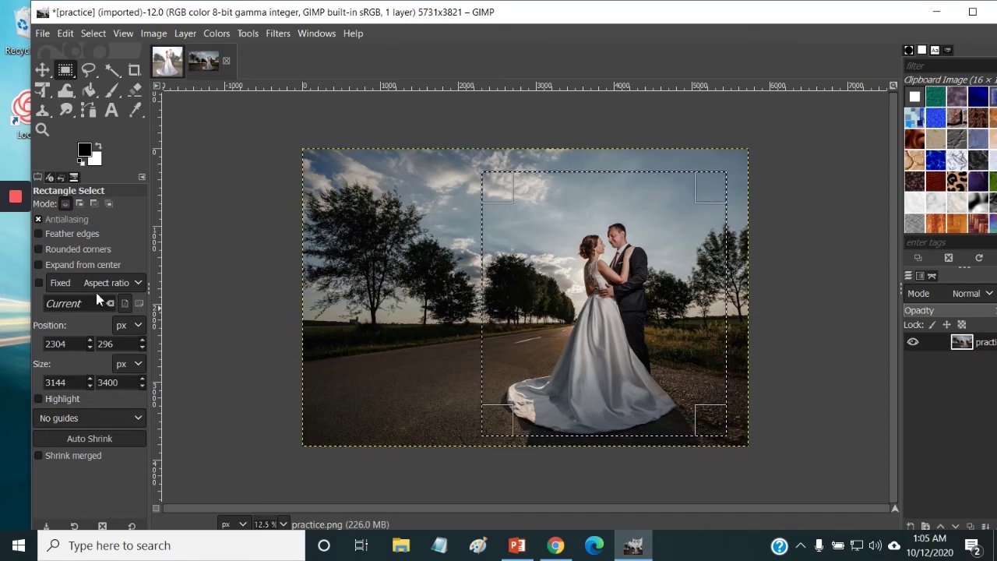
Step: Clear the rectangular selection and make an elliptical selection around the couple, about 3608 × 3472 px at position 1968, 264
{"action": "left_click", "coordinate": [70, 76]}
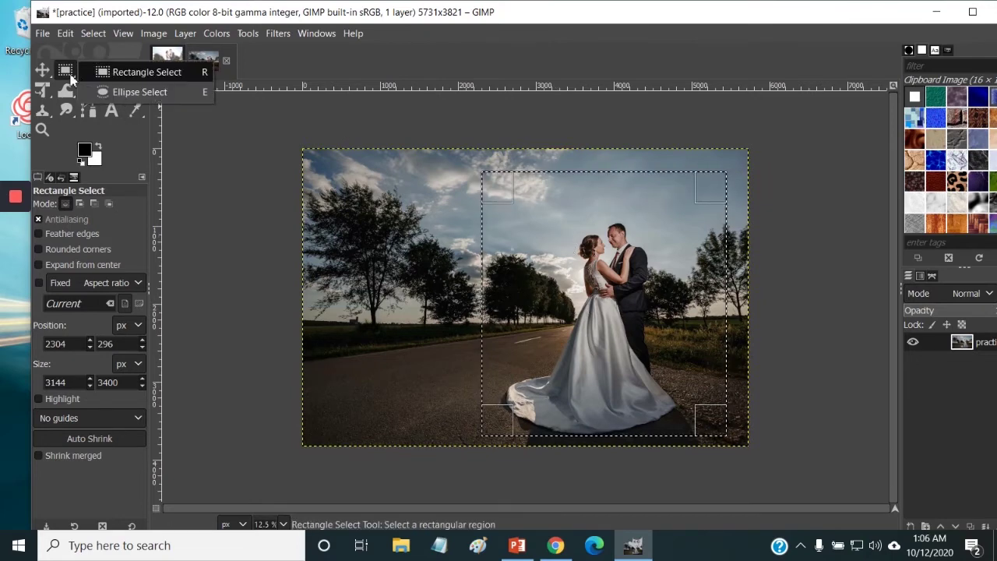
{"action": "left_click", "coordinate": [125, 92]}
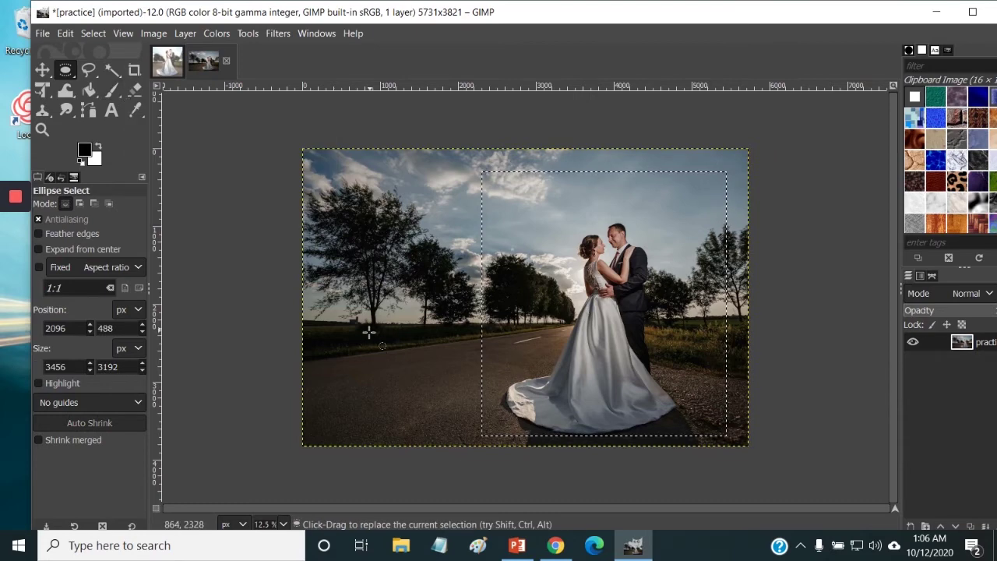
{"action": "left_click", "coordinate": [430, 195]}
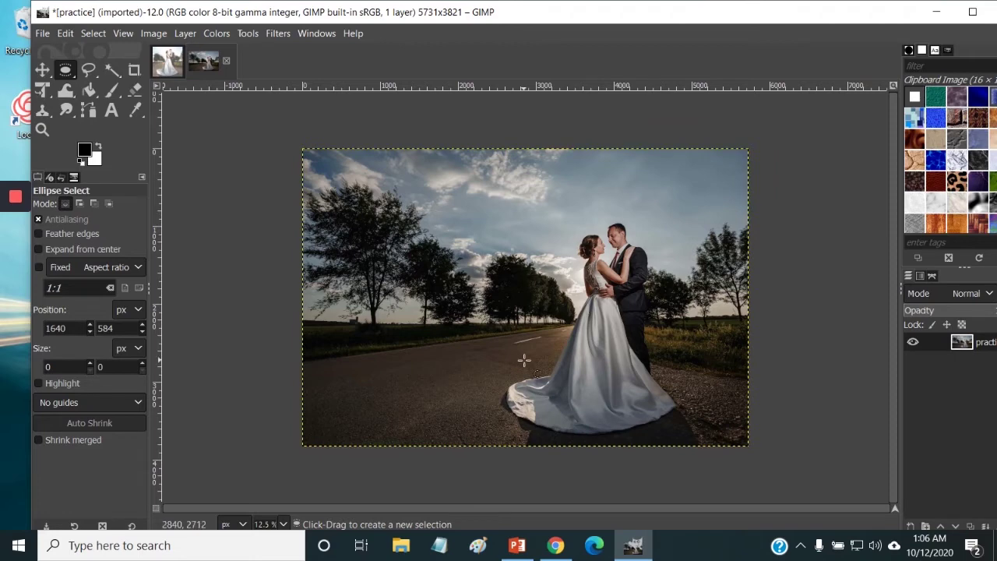
{"action": "left_click", "coordinate": [92, 34]}
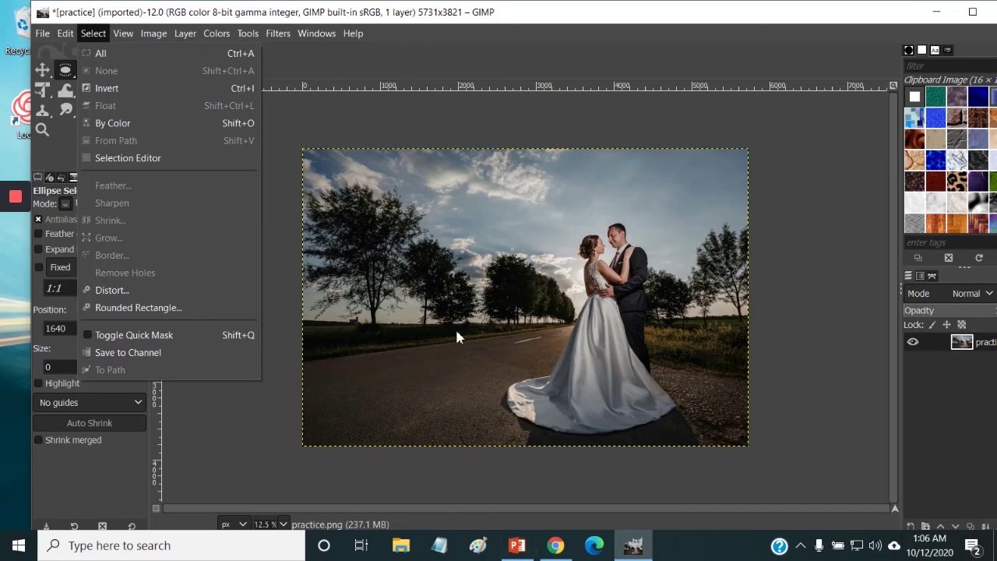
{"action": "left_click", "coordinate": [495, 215]}
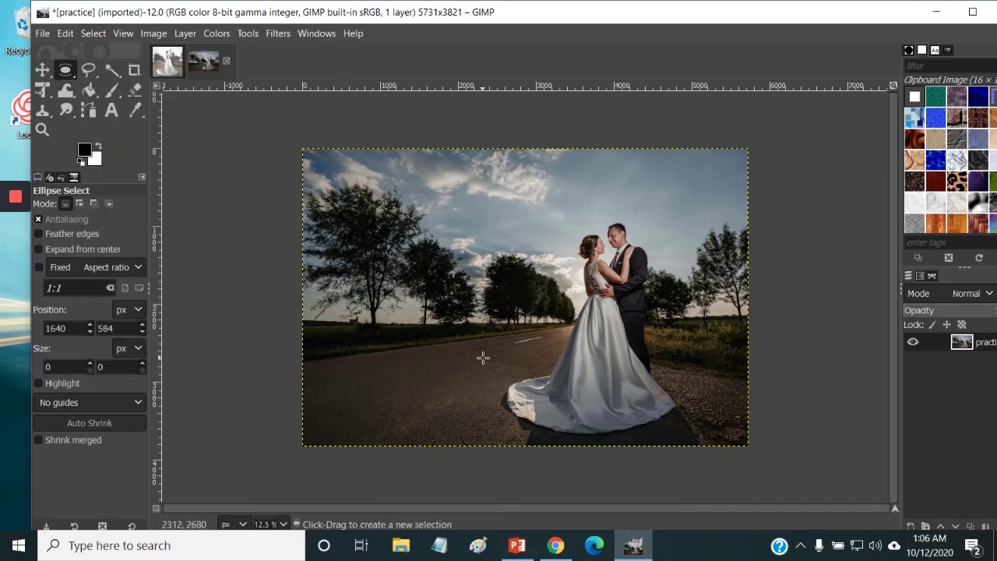
{"action": "left_click_drag", "start_coordinate": [452, 193], "coordinate": [736, 438]}
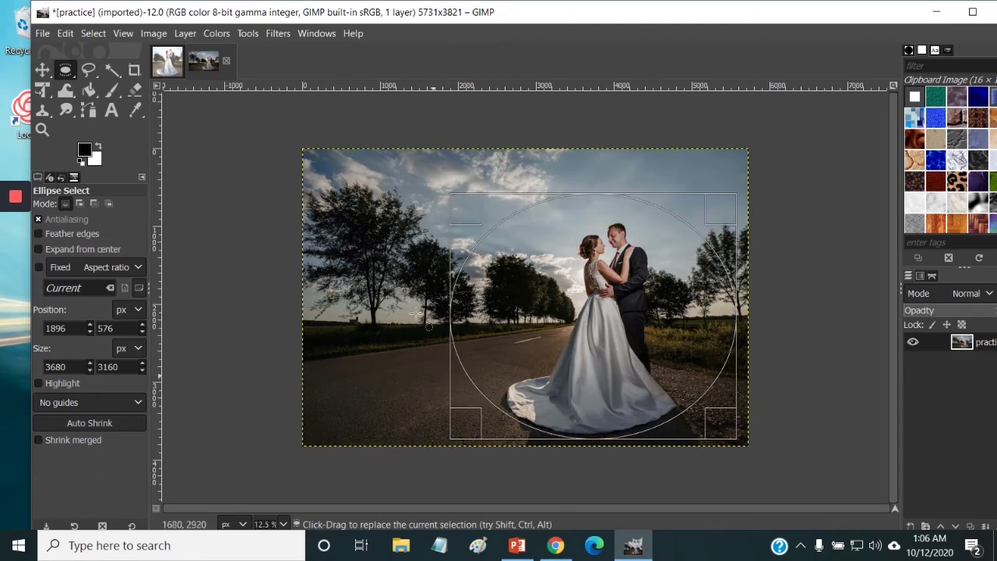
{"action": "left_click_drag", "start_coordinate": [457, 204], "coordinate": [466, 182]}
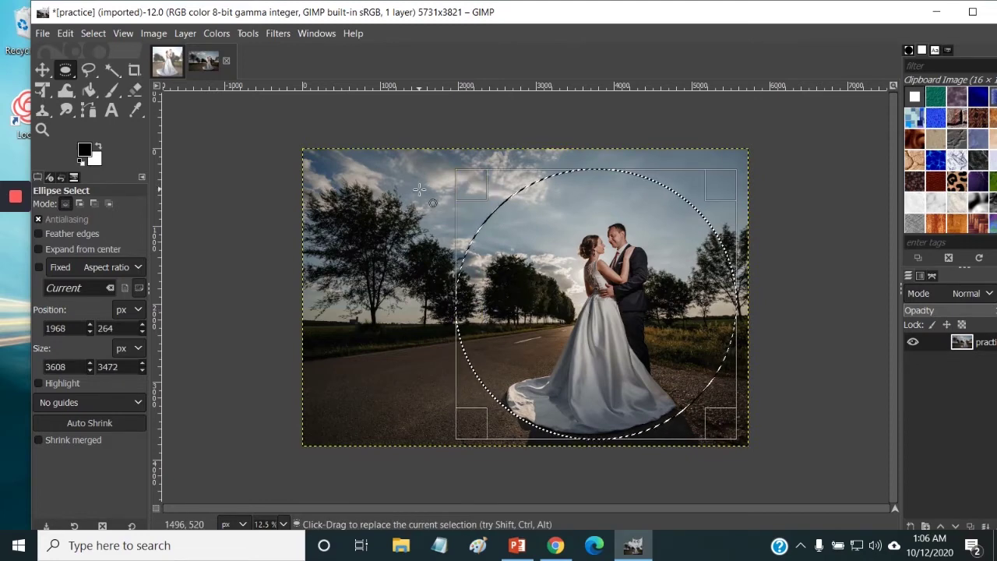
Step: Try Free Select with a few straight segments over the sky and trees, and remove all selections
{"action": "left_click", "coordinate": [88, 71]}
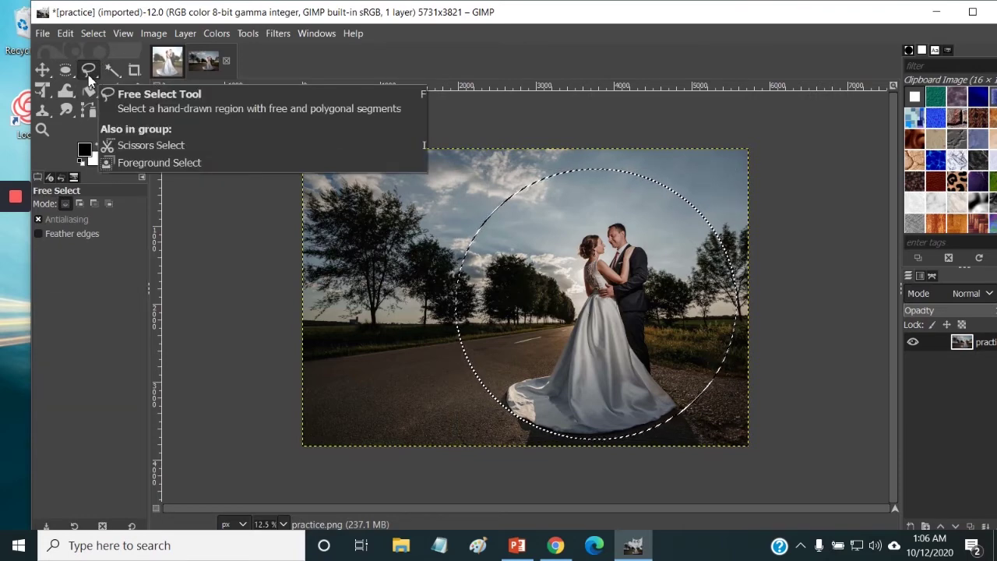
{"action": "left_click", "coordinate": [430, 180]}
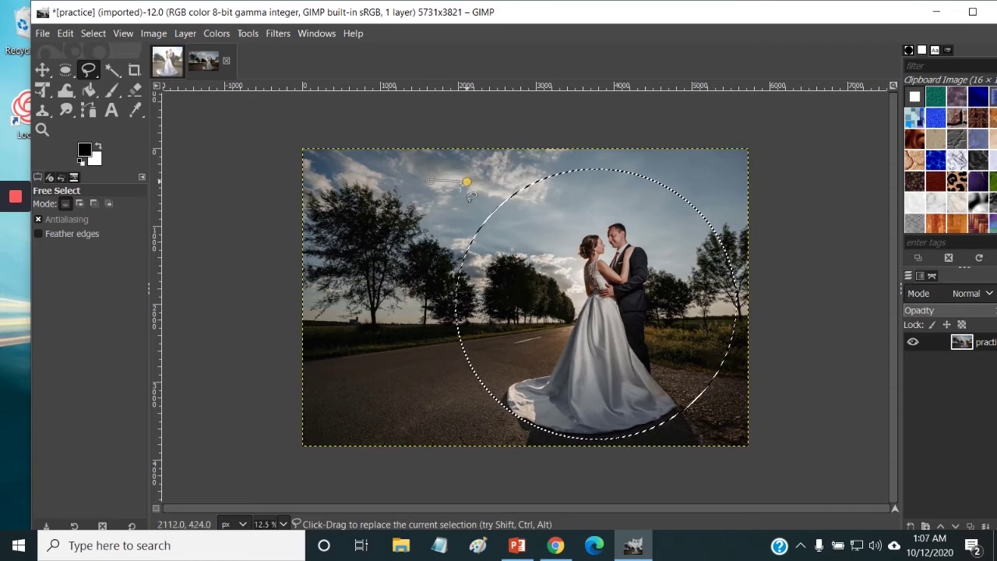
{"action": "left_click", "coordinate": [466, 181]}
{"action": "left_click", "coordinate": [374, 216]}
{"action": "left_click", "coordinate": [432, 224]}
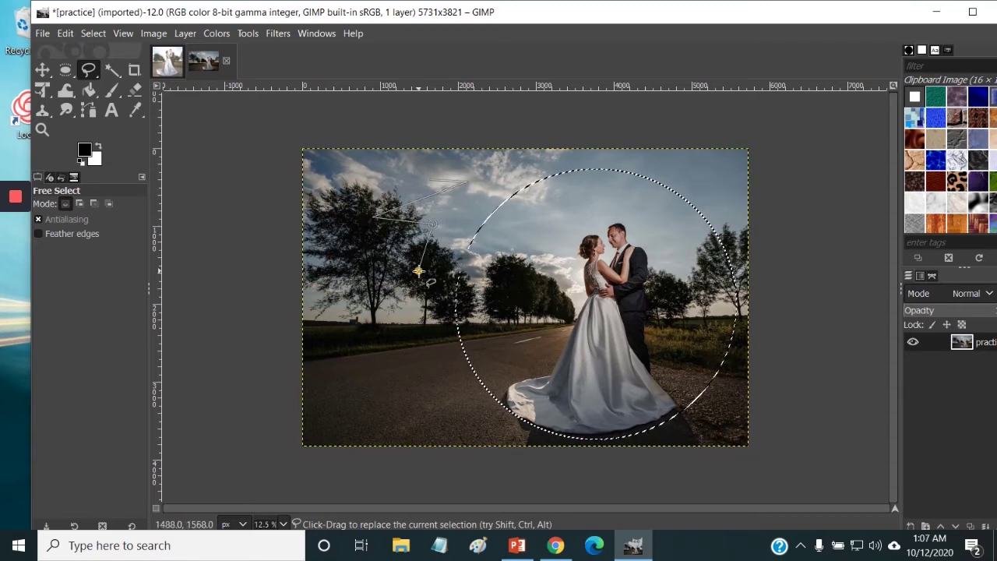
{"action": "left_click", "coordinate": [93, 34]}
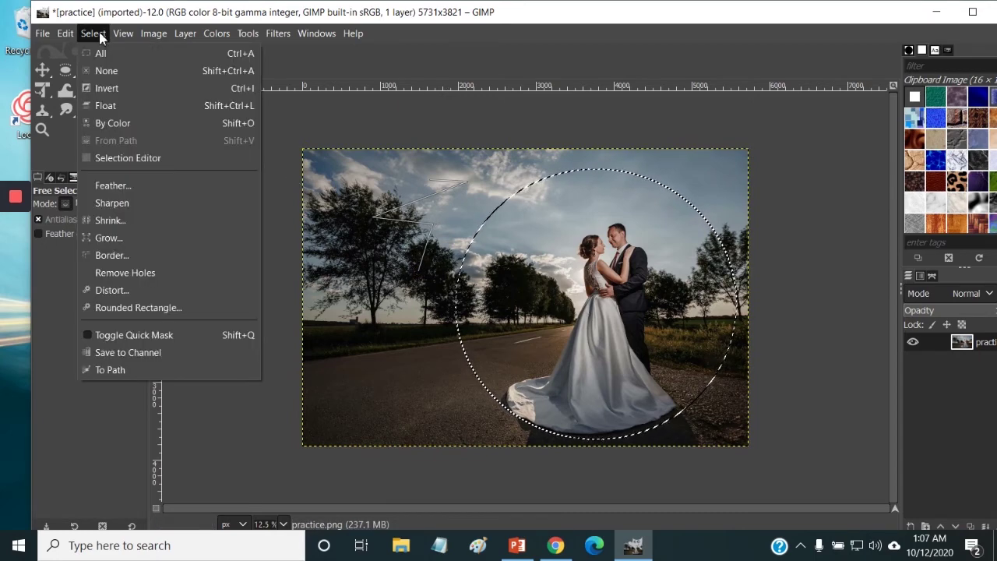
{"action": "left_click", "coordinate": [117, 70]}
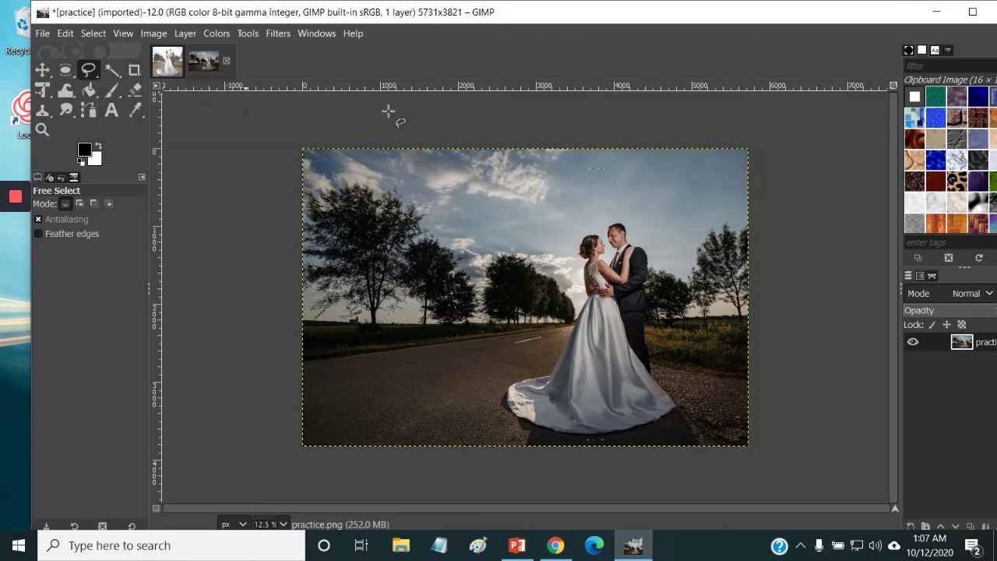
Step: Draw a closed, irregular freehand selection winding across the trees, sky, couple and road, and commit it
{"action": "mouse_move", "coordinate": [436, 174]}
{"action": "left_mouse_down"}
{"action": "mouse_move", "coordinate": [390, 193]}
{"action": "mouse_move", "coordinate": [363, 284]}
{"action": "mouse_move", "coordinate": [466, 319]}
{"action": "mouse_move", "coordinate": [440, 365]}
{"action": "mouse_move", "coordinate": [486, 407]}
{"action": "mouse_move", "coordinate": [544, 345]}
{"action": "mouse_move", "coordinate": [549, 399]}
{"action": "mouse_move", "coordinate": [609, 413]}
{"action": "mouse_move", "coordinate": [620, 357]}
{"action": "mouse_move", "coordinate": [581, 306]}
{"action": "mouse_move", "coordinate": [661, 339]}
{"action": "mouse_move", "coordinate": [713, 289]}
{"action": "mouse_move", "coordinate": [659, 255]}
{"action": "mouse_move", "coordinate": [568, 258]}
{"action": "mouse_move", "coordinate": [603, 226]}
{"action": "mouse_move", "coordinate": [664, 213]}
{"action": "mouse_move", "coordinate": [572, 180]}
{"action": "mouse_move", "coordinate": [527, 229]}
{"action": "mouse_move", "coordinate": [500, 207]}
{"action": "mouse_move", "coordinate": [494, 181]}
{"action": "mouse_move", "coordinate": [451, 202]}
{"action": "mouse_move", "coordinate": [431, 234]}
{"action": "mouse_move", "coordinate": [419, 204]}
{"action": "mouse_move", "coordinate": [438, 174]}
{"action": "left_mouse_up"}
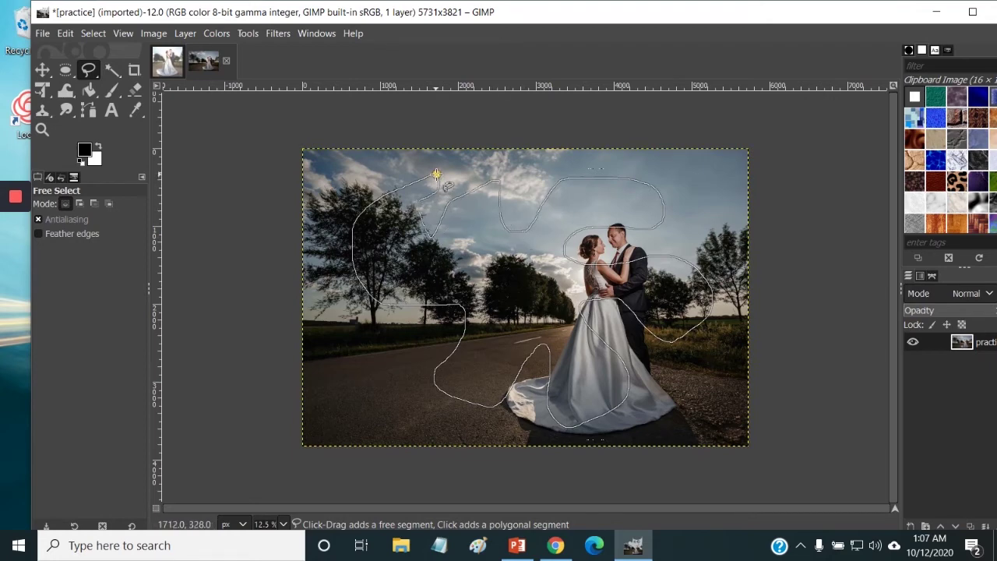
{"action": "left_click_drag", "start_coordinate": [438, 174], "coordinate": [437, 175]}
{"action": "key", "text": "Return"}
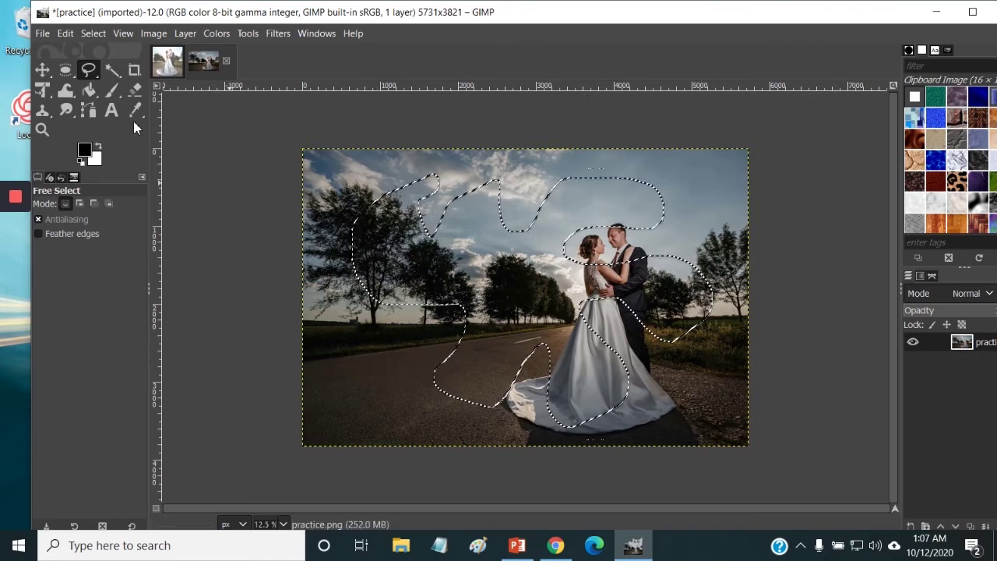
Step: Switch to Scissors Select, try a path across the upper sky, and discard it along with the freehand selection
{"action": "left_click", "coordinate": [90, 75]}
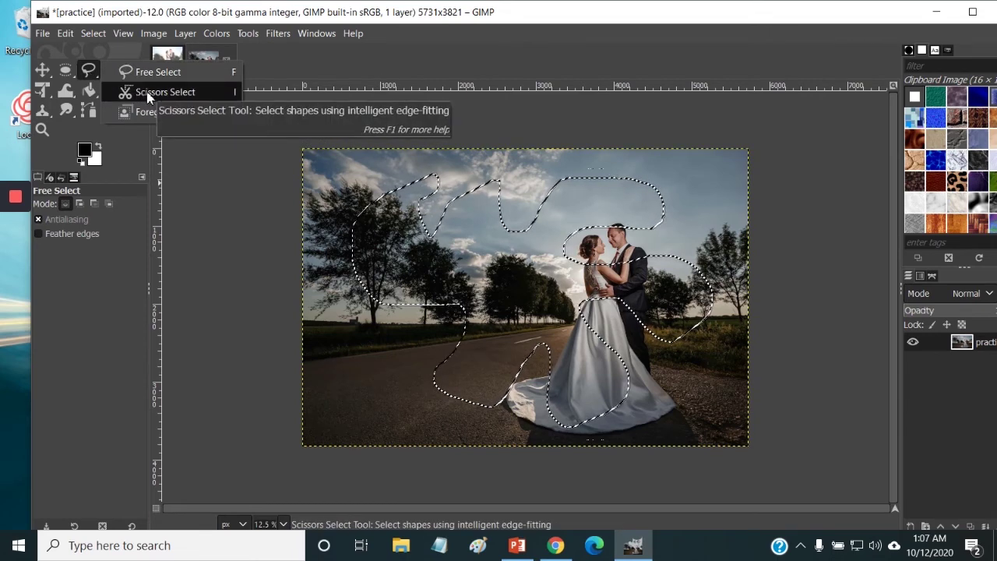
{"action": "left_click", "coordinate": [148, 93]}
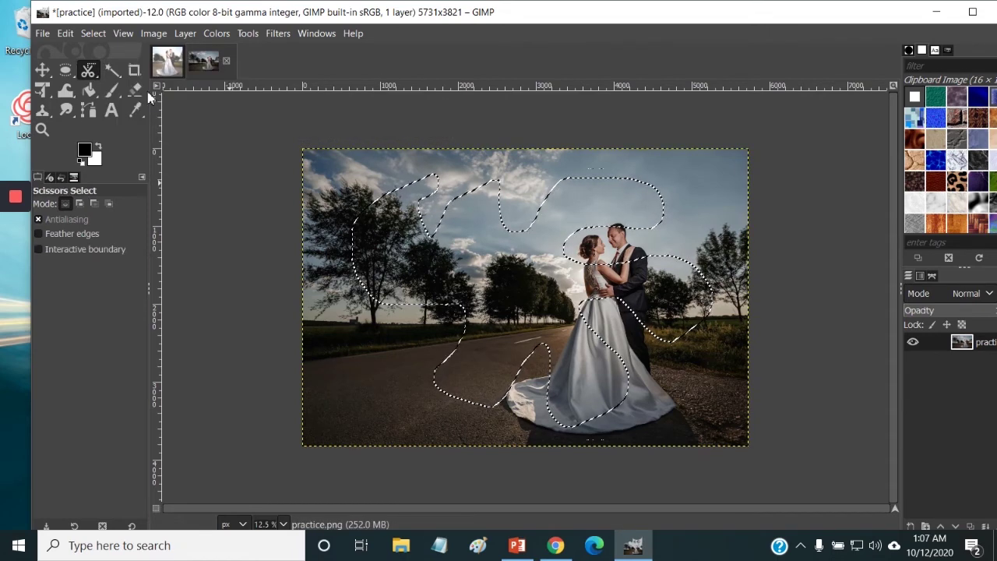
{"action": "left_click", "coordinate": [352, 163]}
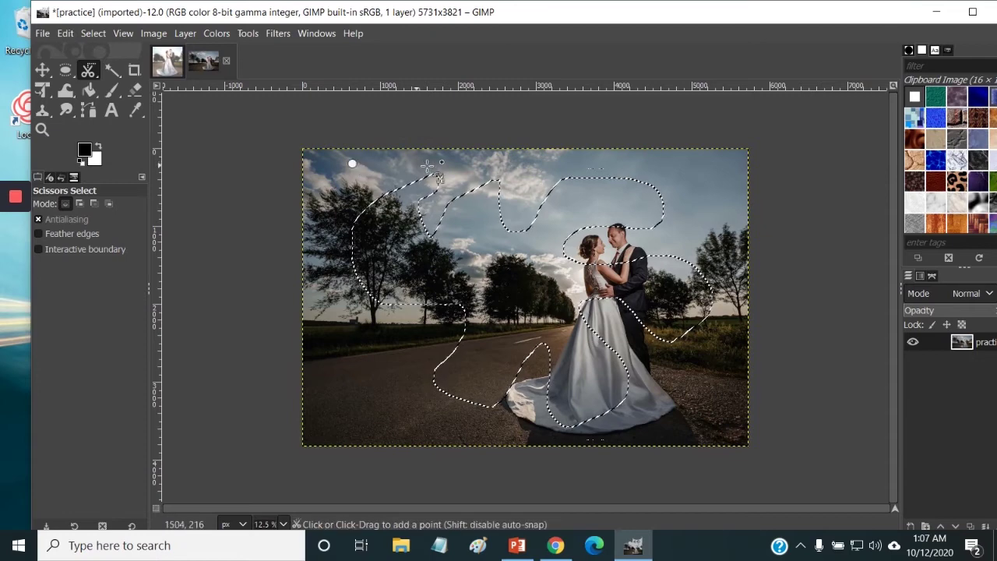
{"action": "left_click", "coordinate": [531, 158]}
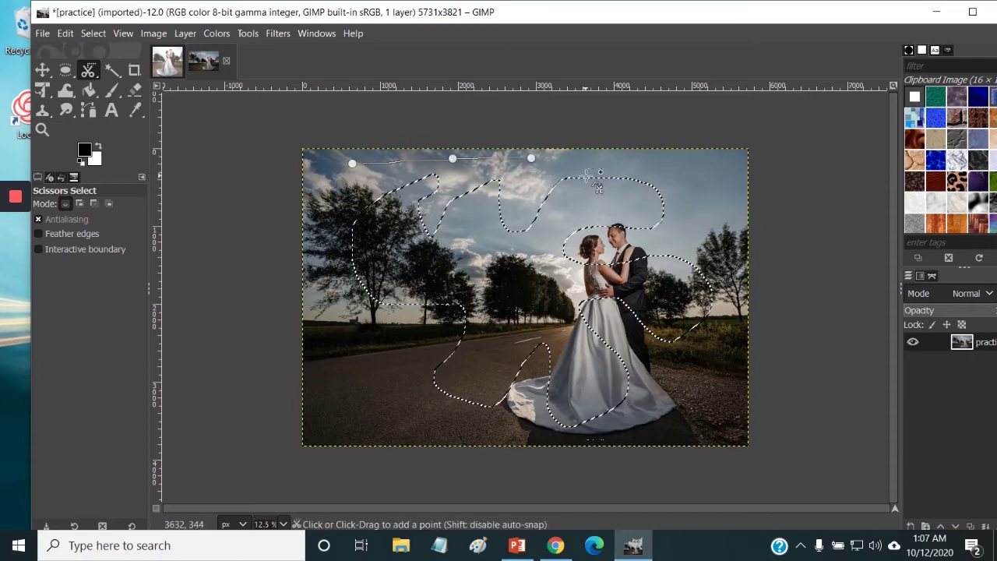
{"action": "left_click", "coordinate": [87, 32]}
{"action": "left_click", "coordinate": [113, 70]}
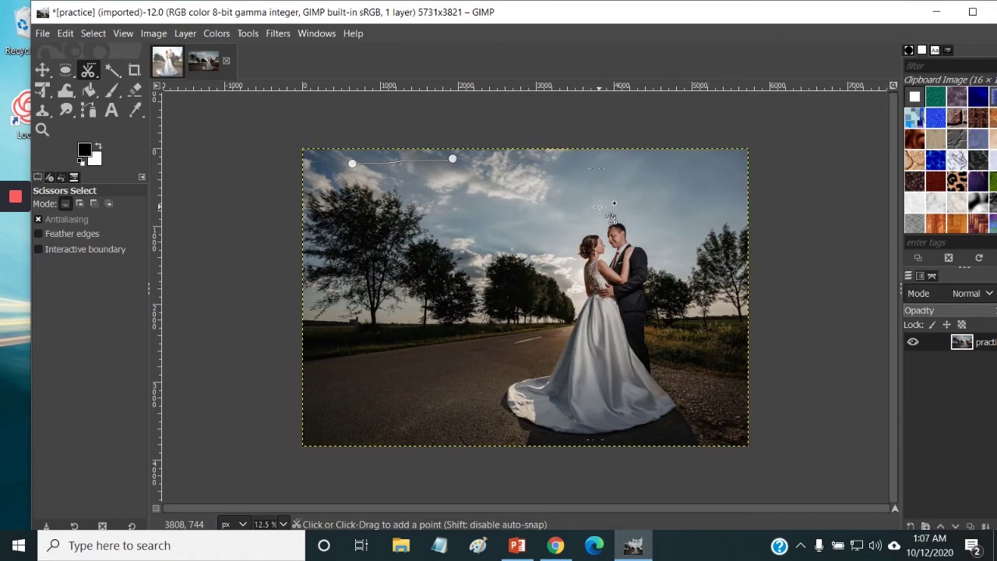
{"action": "key", "text": "Escape"}
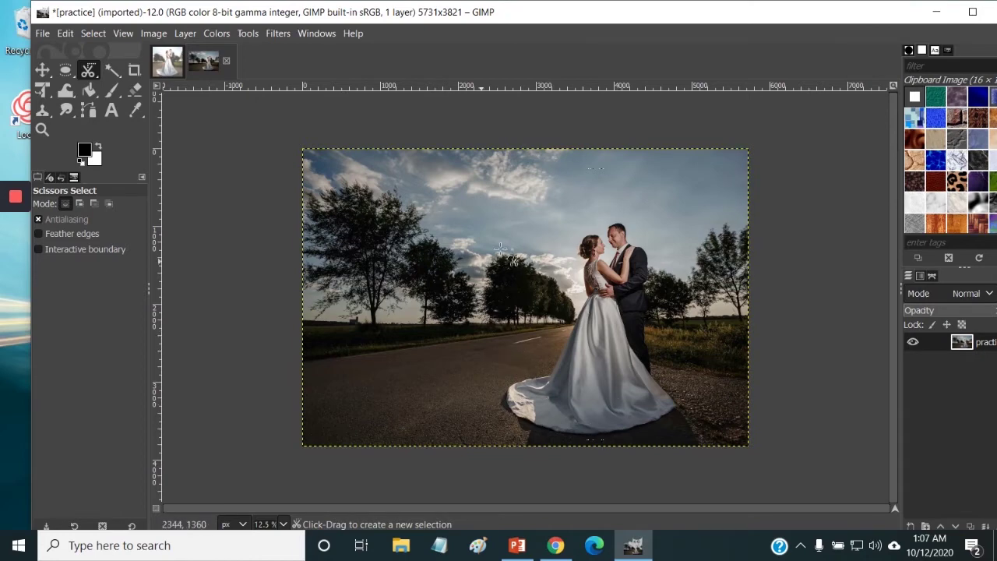
Step: Trace the road-side edge of the bride's skirt with Scissors Select, placing points from the train up to the waist
{"action": "left_click", "coordinate": [520, 383]}
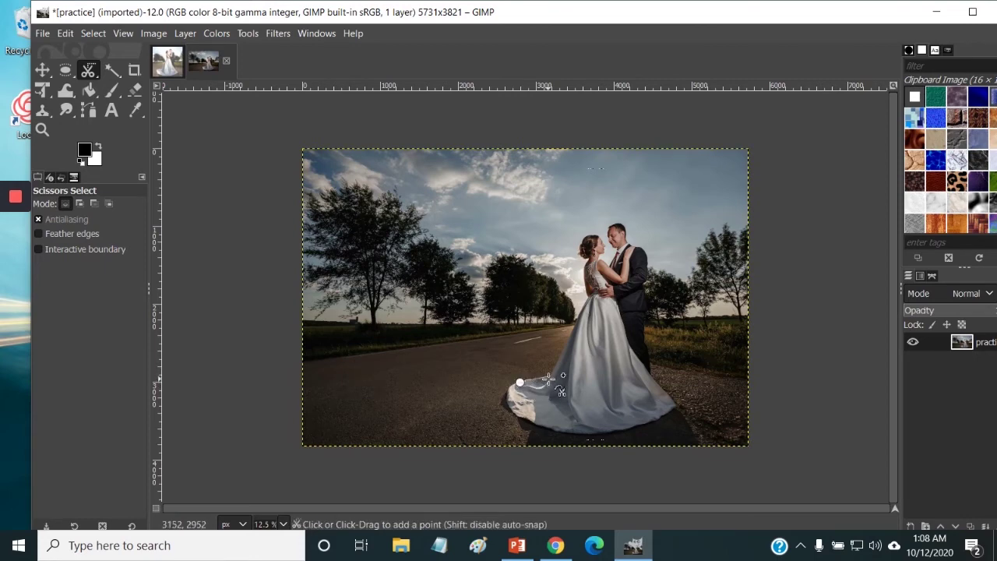
{"action": "left_click", "coordinate": [547, 380]}
{"action": "left_click", "coordinate": [559, 359]}
{"action": "left_click", "coordinate": [570, 332]}
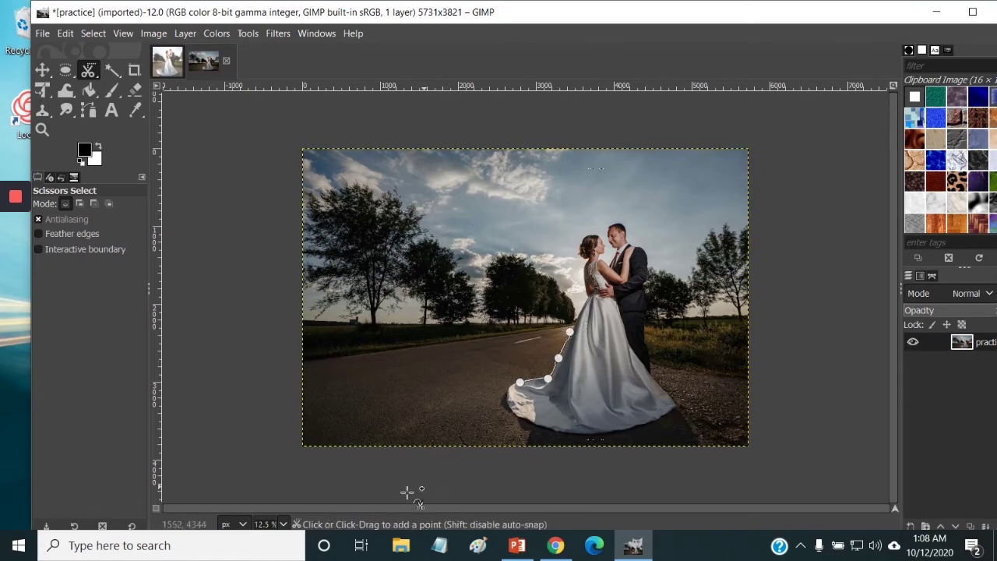
{"action": "left_click", "coordinate": [284, 524]}
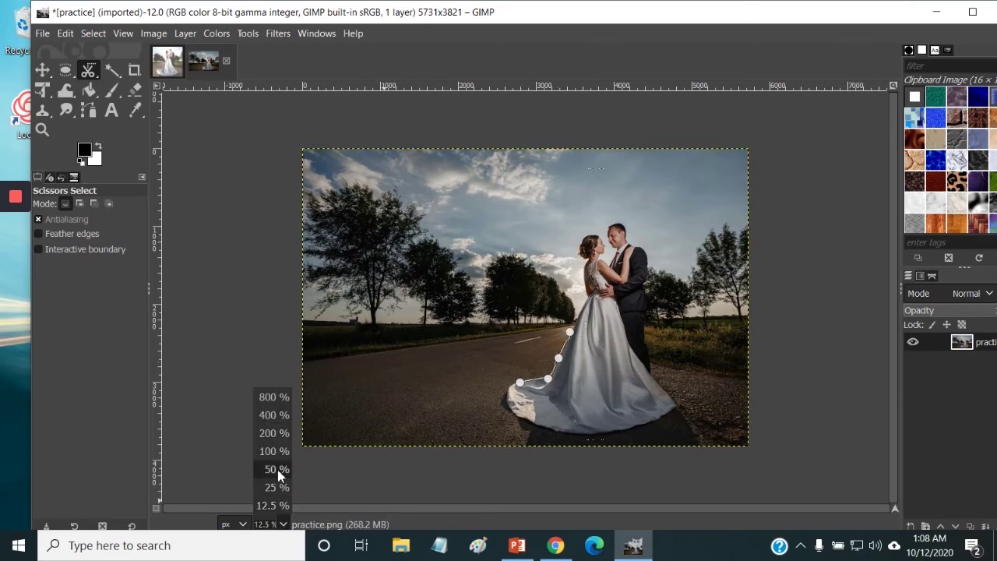
{"action": "left_click", "coordinate": [278, 470]}
{"action": "left_click_drag", "start_coordinate": [624, 508], "coordinate": [680, 508]}
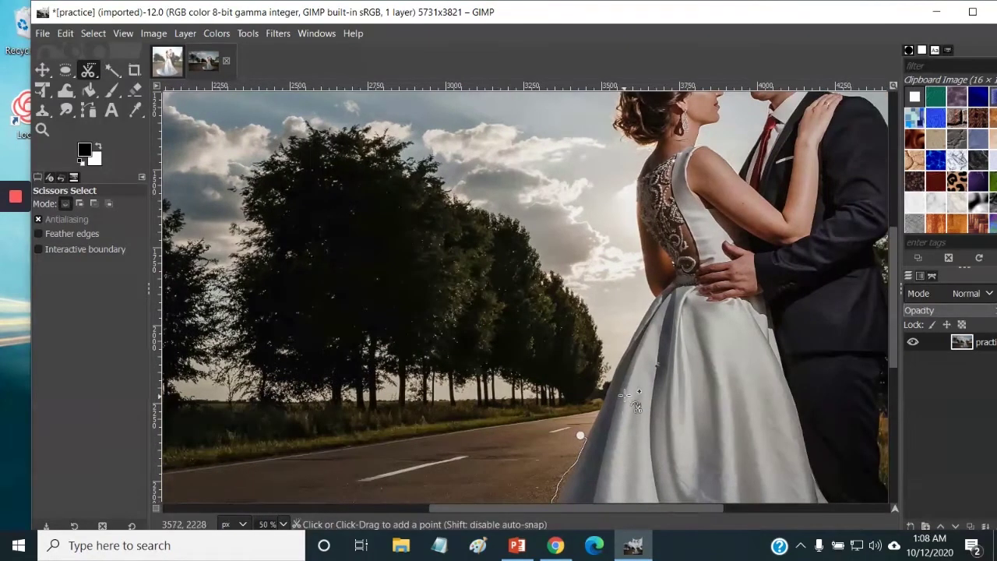
{"action": "left_click", "coordinate": [622, 355]}
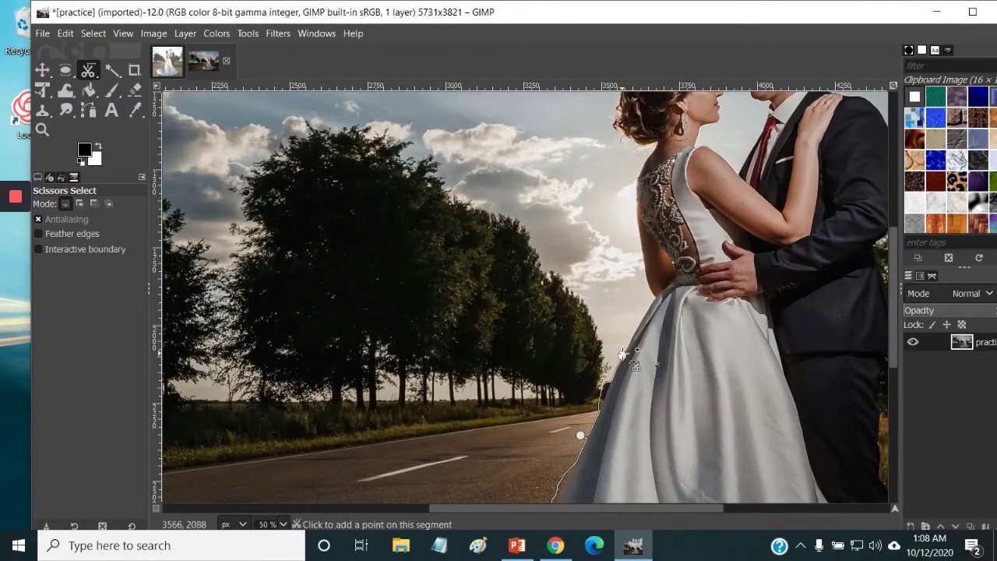
{"action": "left_click", "coordinate": [643, 309]}
{"action": "left_click_drag", "start_coordinate": [659, 508], "coordinate": [721, 507]}
{"action": "left_click", "coordinate": [536, 293]}
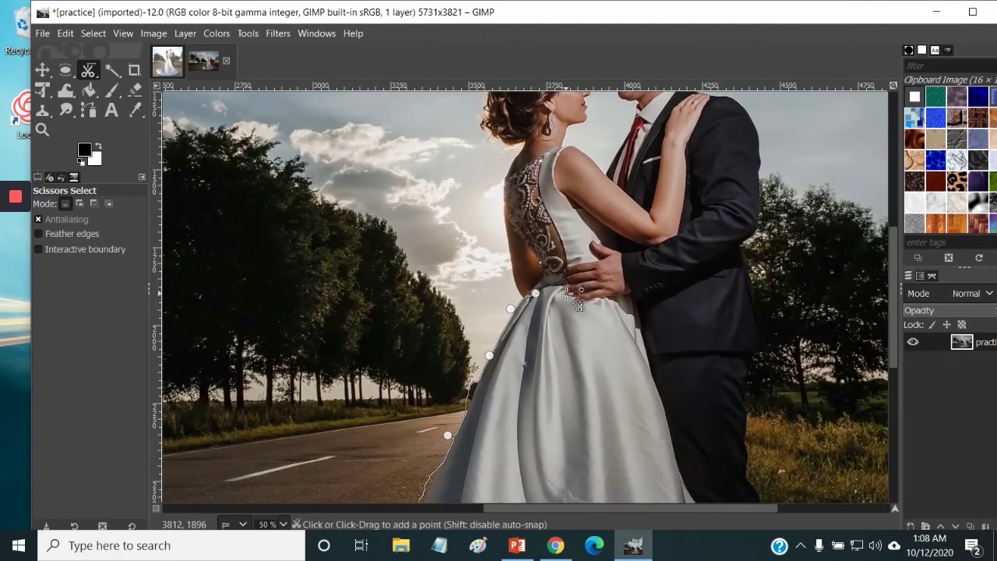
Step: Continue the scissors path along the skirt's waistline, beneath the groom's hand, to the edge beside his suit
{"action": "left_click", "coordinate": [564, 287]}
{"action": "left_click", "coordinate": [598, 298]}
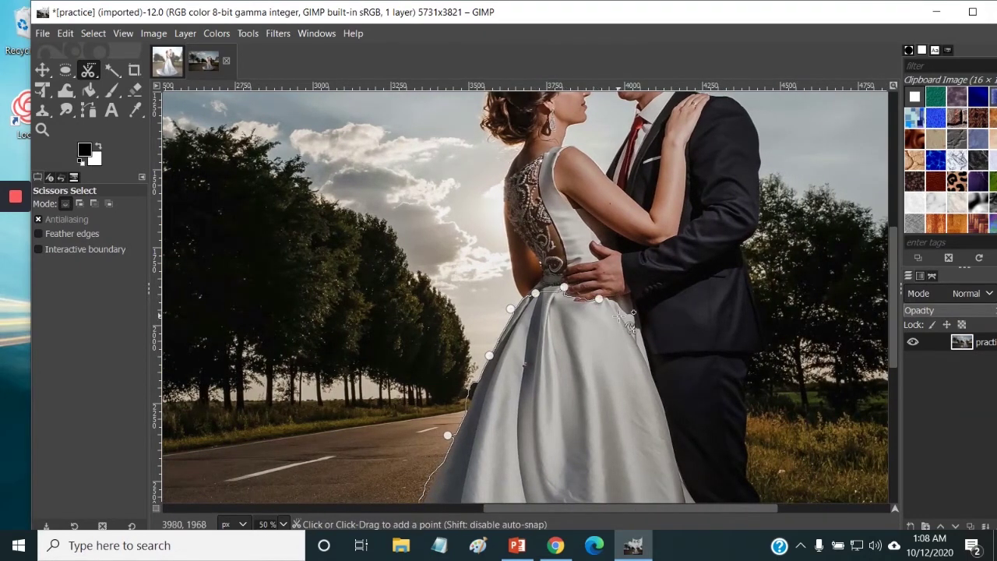
{"action": "left_click", "coordinate": [622, 298]}
{"action": "left_click", "coordinate": [620, 317]}
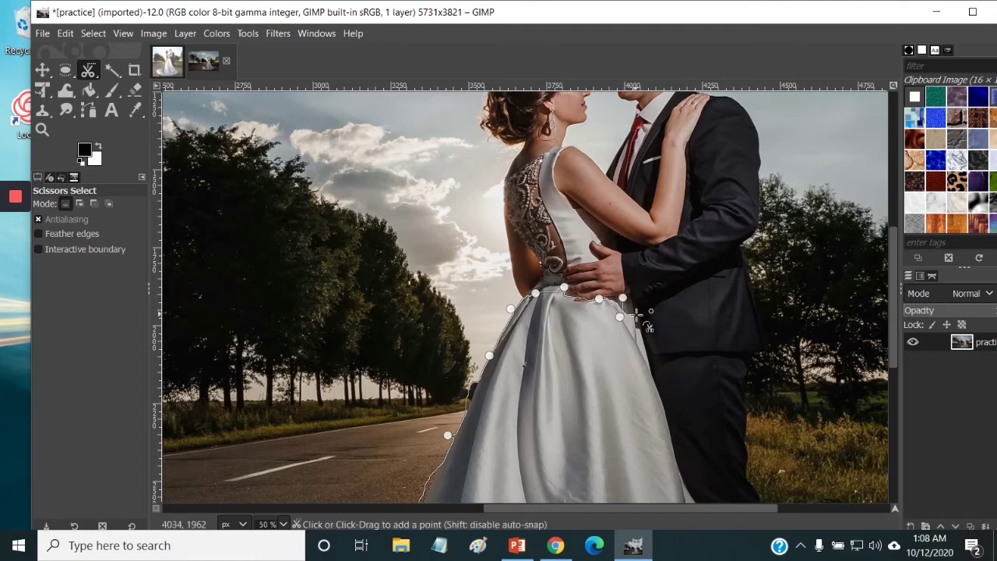
Step: Extend the scissors path down the groom's side of the skirt and around the pointed corner of the hem
{"action": "scroll", "coordinate": [723, 467], "scroll_direction": "down", "scroll_amount": 5}
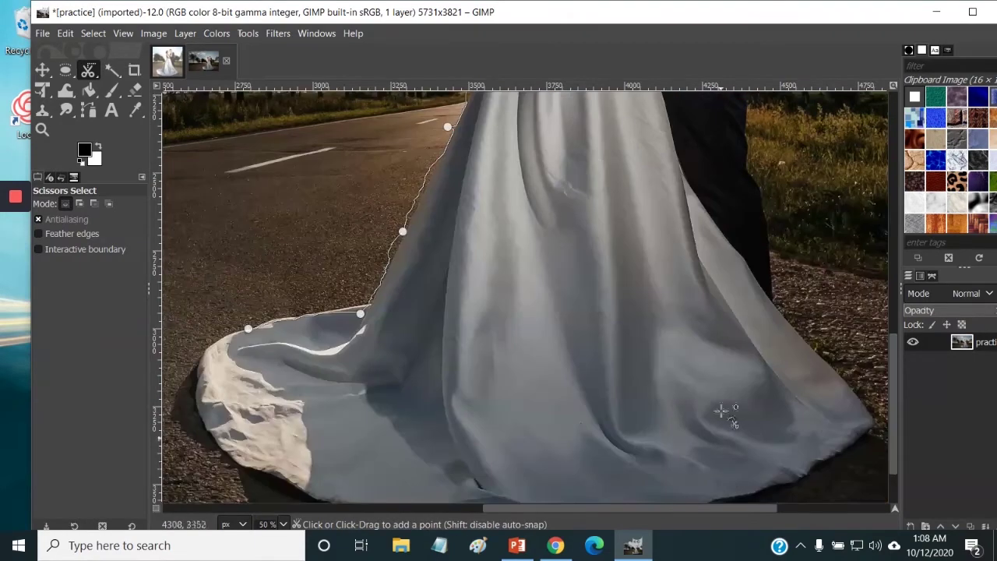
{"action": "left_click", "coordinate": [685, 179]}
{"action": "left_click", "coordinate": [760, 283]}
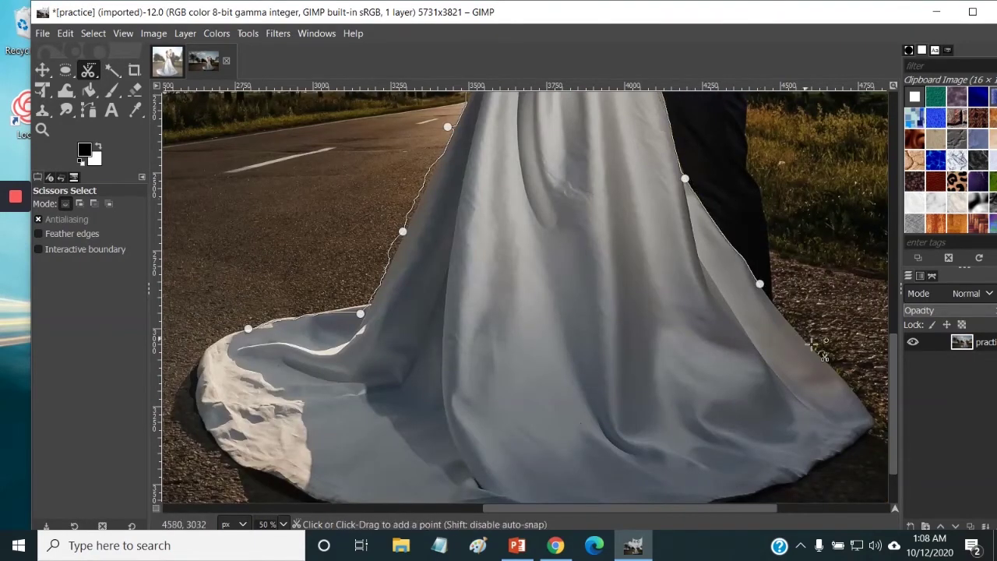
{"action": "left_click", "coordinate": [849, 388]}
{"action": "left_click", "coordinate": [872, 421]}
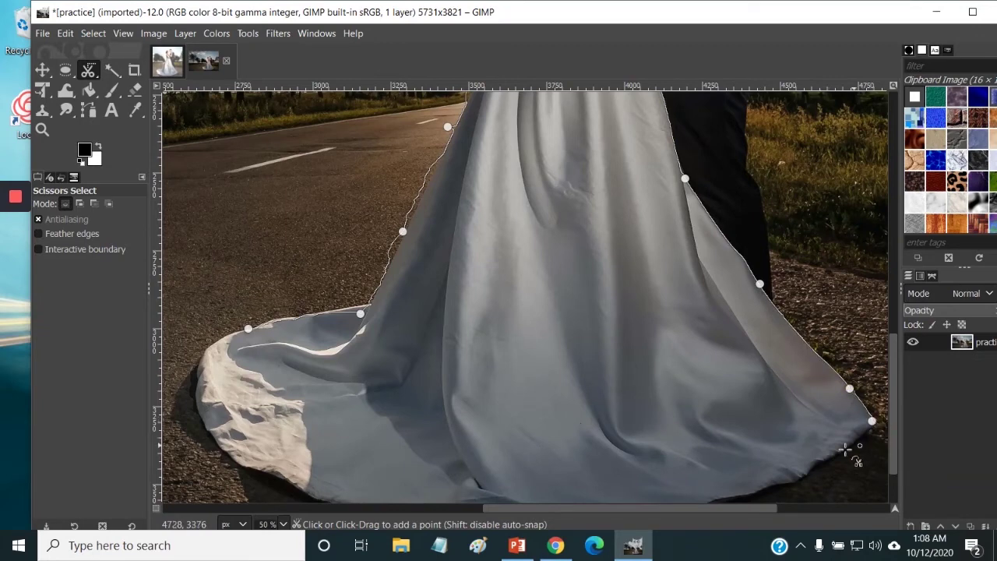
{"action": "left_click", "coordinate": [801, 473]}
Step: Trace the skirt's lower hem and the sunlit end of the train, and close the path at its starting point
{"action": "scroll", "coordinate": [797, 473], "scroll_direction": "down", "scroll_amount": 1}
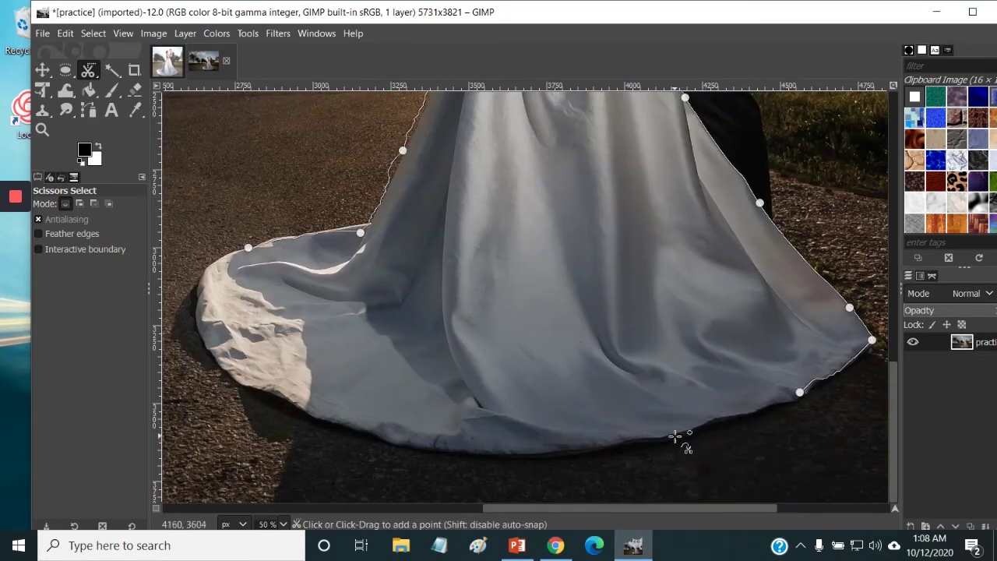
{"action": "left_click", "coordinate": [675, 436]}
{"action": "left_click", "coordinate": [484, 454]}
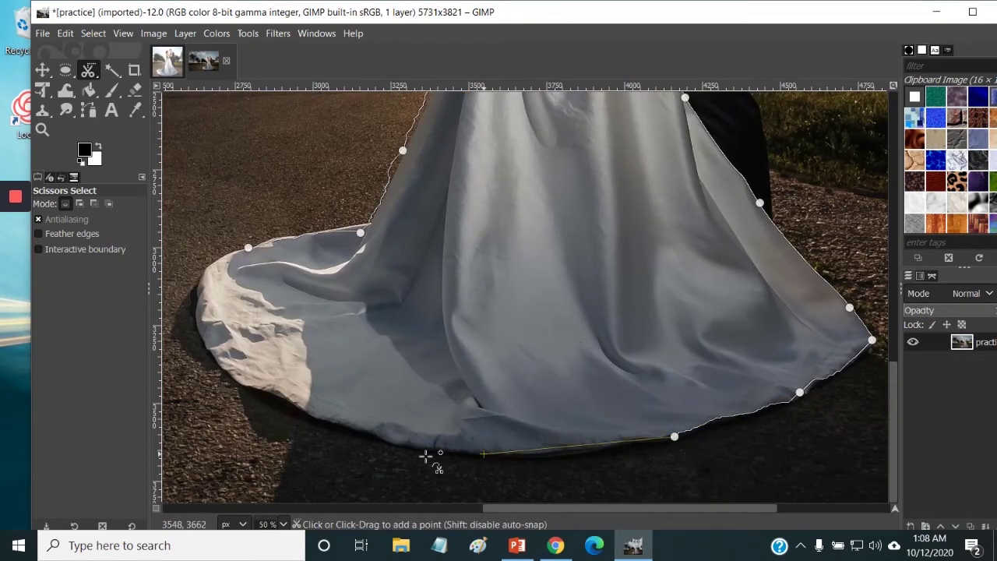
{"action": "left_click", "coordinate": [303, 414]}
{"action": "left_click", "coordinate": [203, 341]}
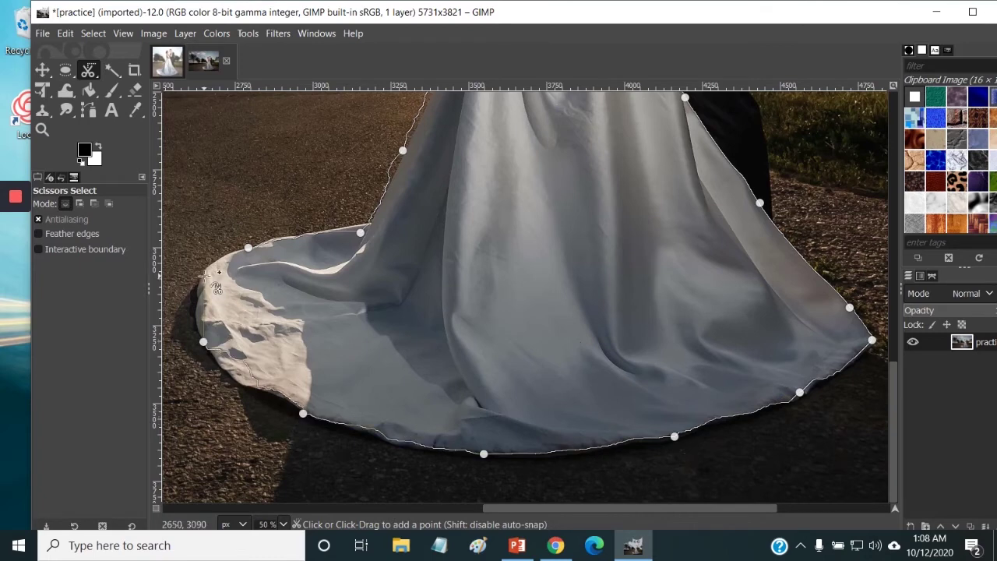
{"action": "left_click", "coordinate": [203, 276]}
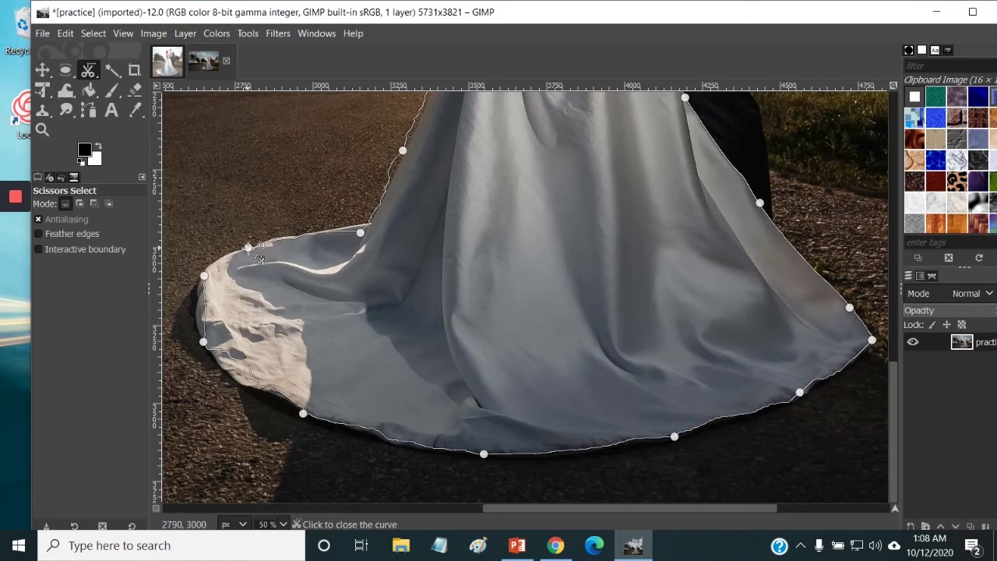
{"action": "left_click", "coordinate": [248, 248]}
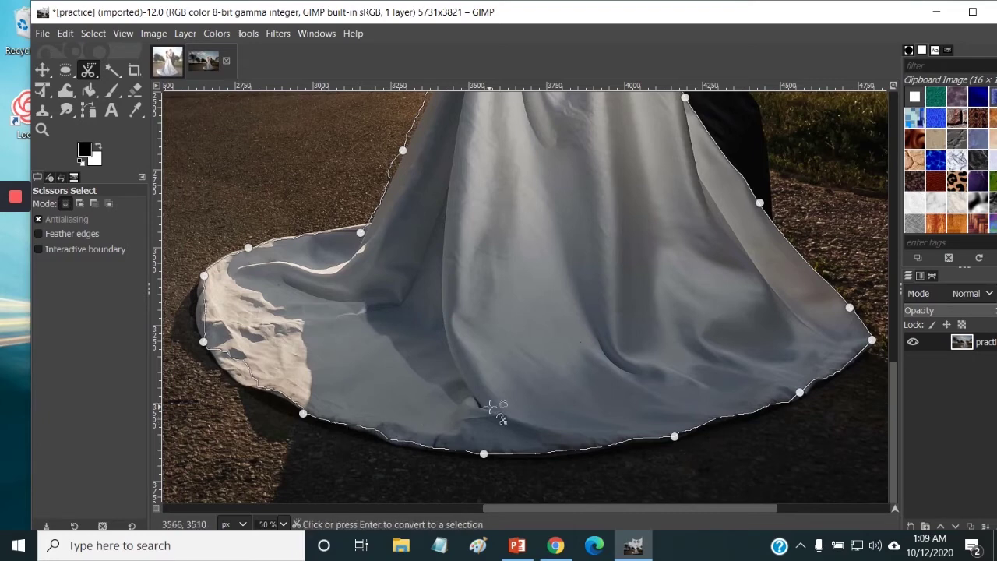
Step: Refine the closed scissors path by adding two points along the skirt's road-side edge above the train
{"action": "scroll", "coordinate": [556, 281], "scroll_direction": "up", "scroll_amount": 3}
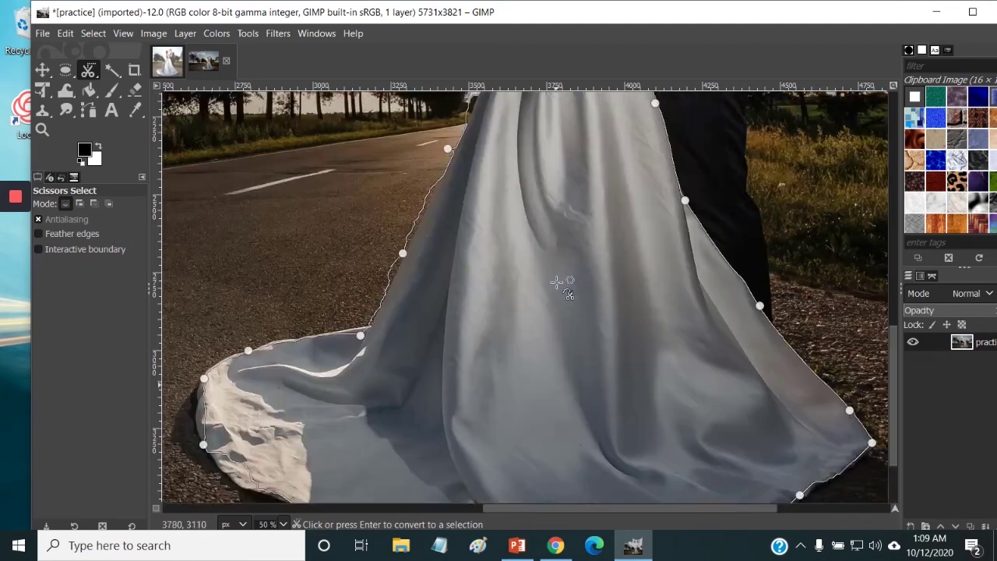
{"action": "scroll", "coordinate": [556, 281], "scroll_direction": "up", "scroll_amount": 5}
{"action": "scroll", "coordinate": [532, 297], "scroll_direction": "down", "scroll_amount": 5}
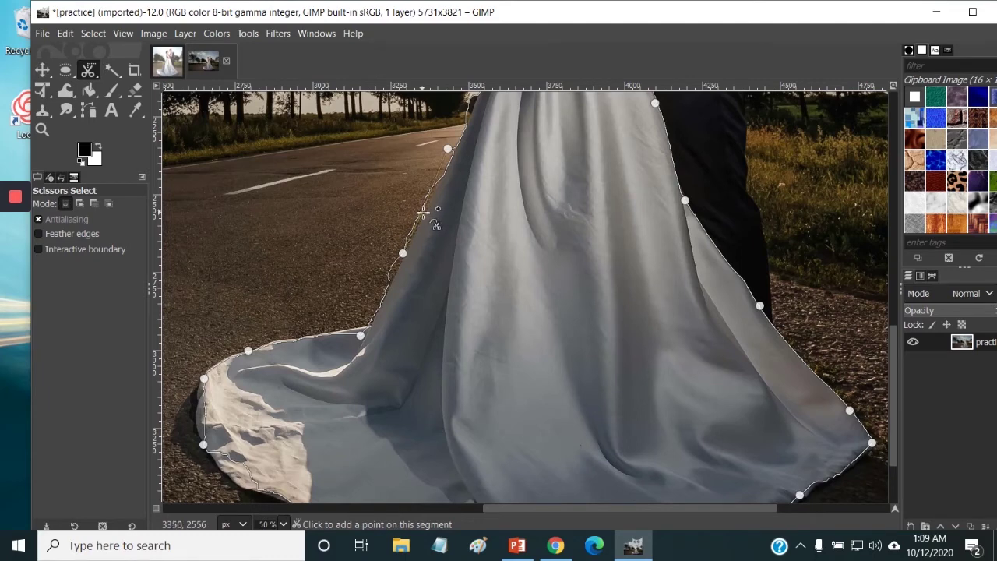
{"action": "left_click", "coordinate": [423, 212]}
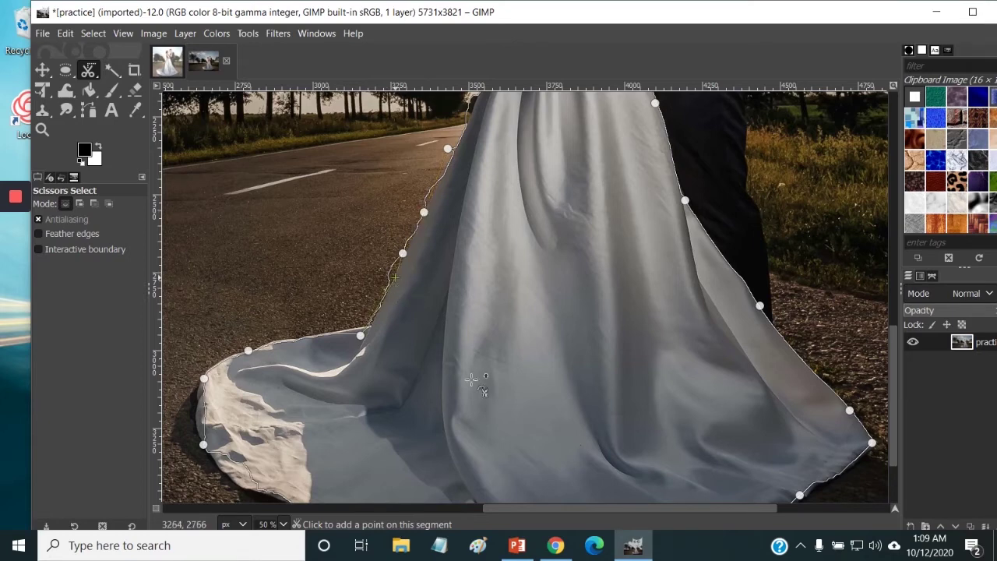
{"action": "left_click", "coordinate": [395, 278]}
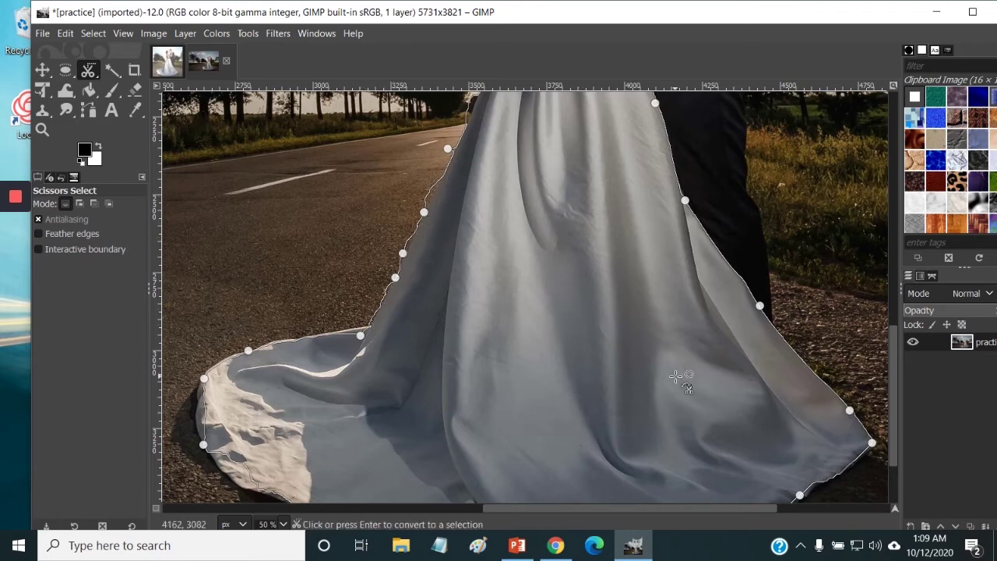
Step: Convert the closed scissors path into a selection and set the Bucket Fill opacity to 43.3
{"action": "left_click", "coordinate": [283, 524]}
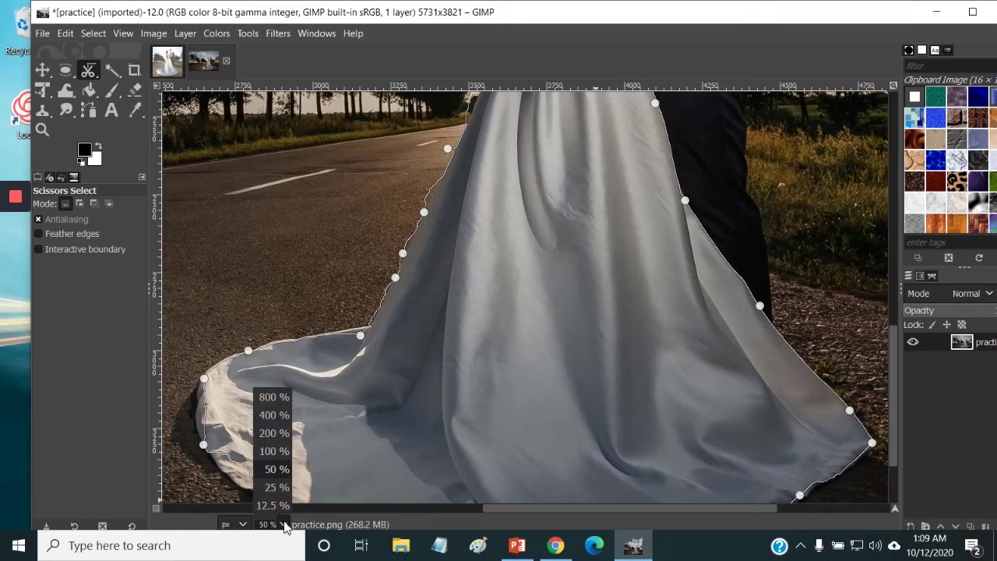
{"action": "left_click", "coordinate": [277, 487]}
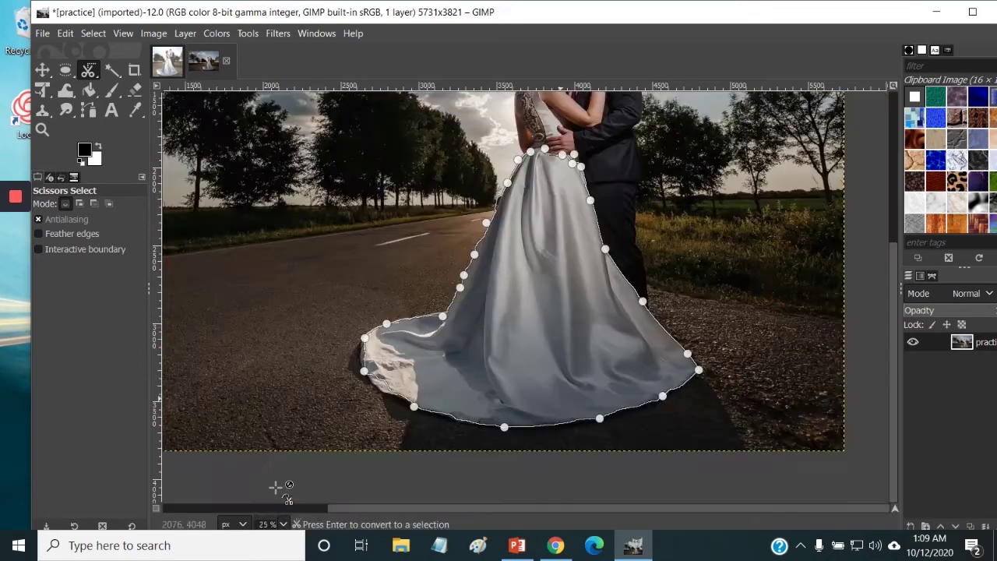
{"action": "scroll", "coordinate": [732, 273], "scroll_direction": "up", "scroll_amount": 2}
{"action": "scroll", "coordinate": [731, 285], "scroll_direction": "down", "scroll_amount": 1}
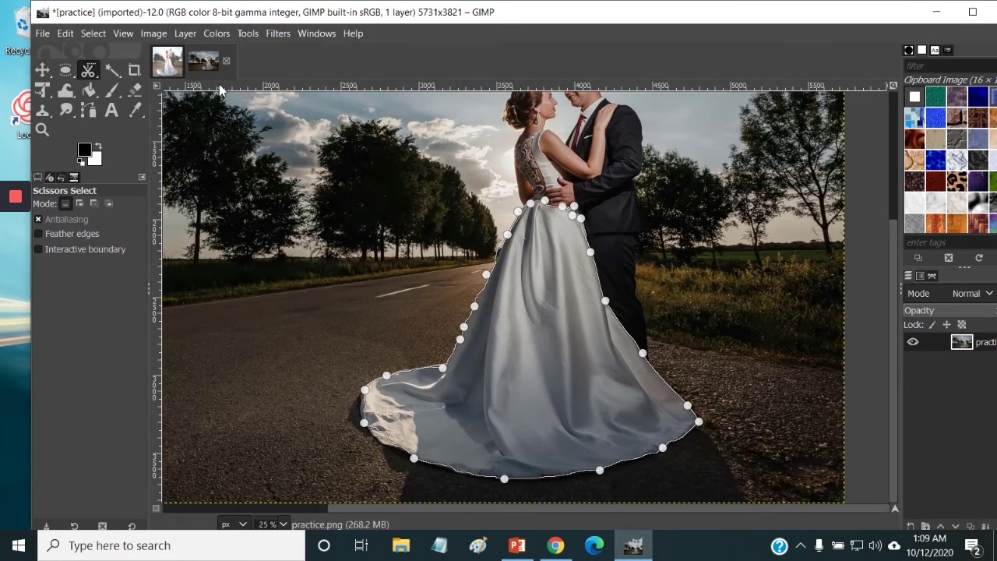
{"action": "left_click", "coordinate": [91, 93]}
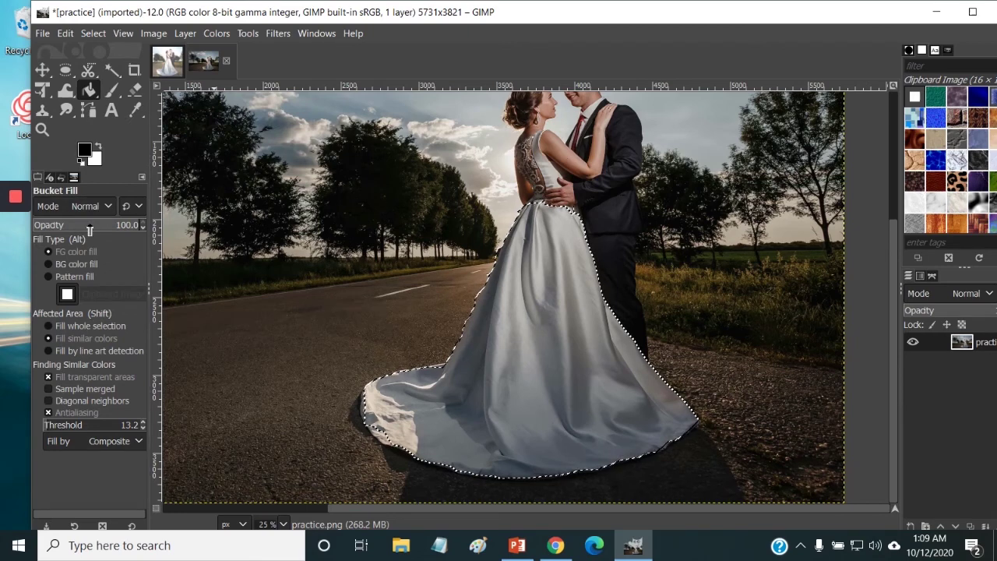
{"action": "left_click_drag", "start_coordinate": [97, 225], "coordinate": [80, 234]}
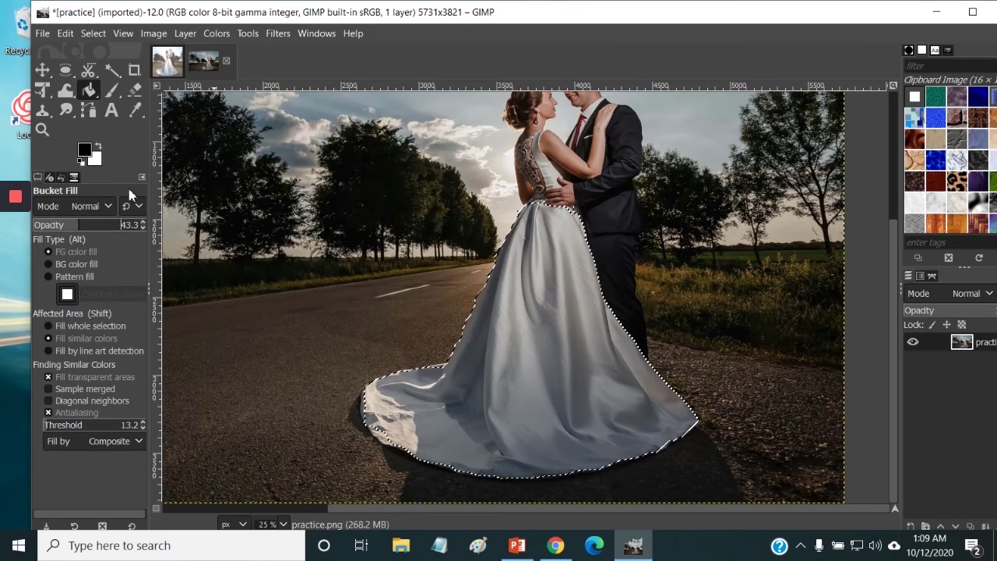
Step: Set the foreground colour to red ca3636 and bucket-fill the skirt using the Fill whole selection option
{"action": "left_click", "coordinate": [87, 156]}
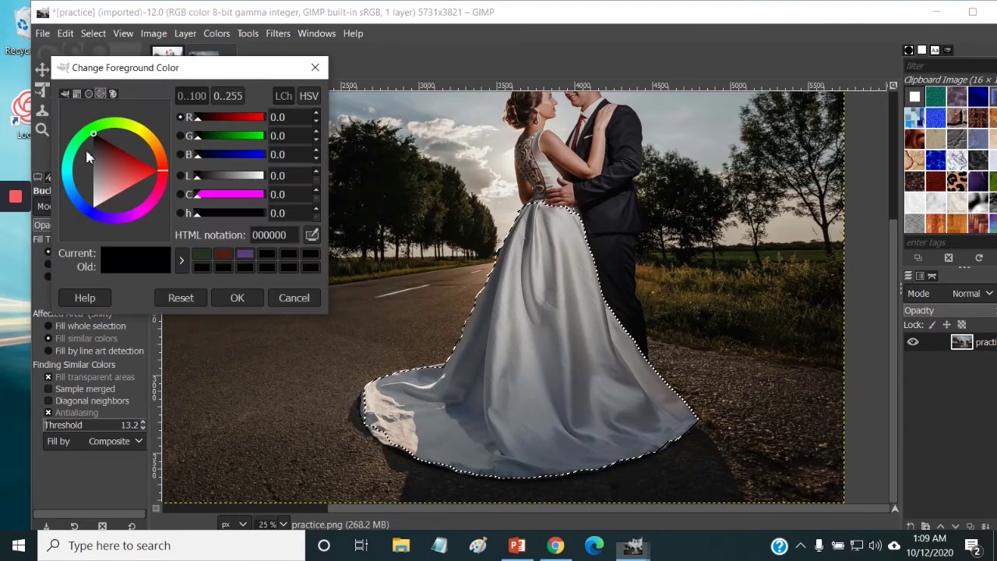
{"action": "left_click", "coordinate": [131, 172]}
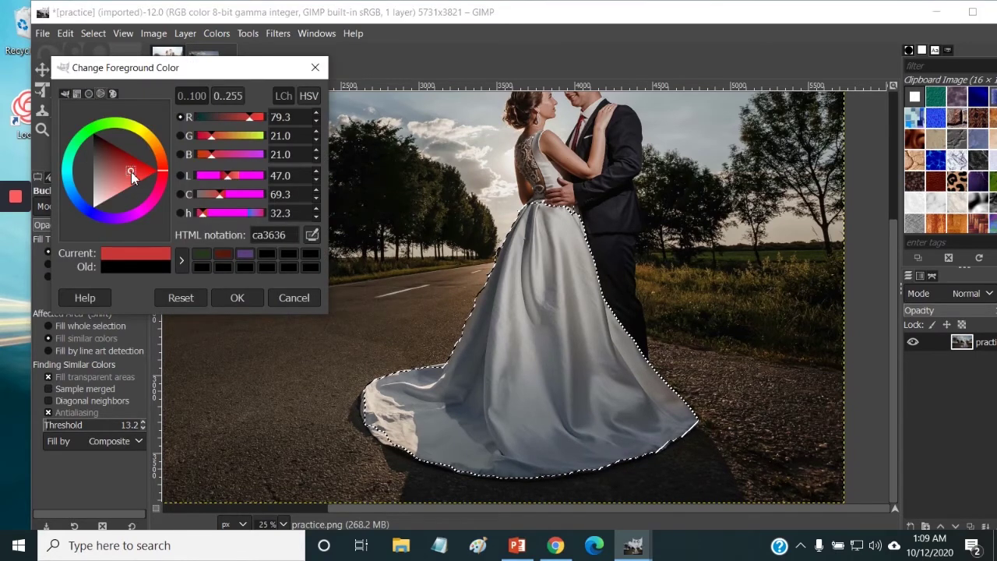
{"action": "left_click", "coordinate": [237, 300]}
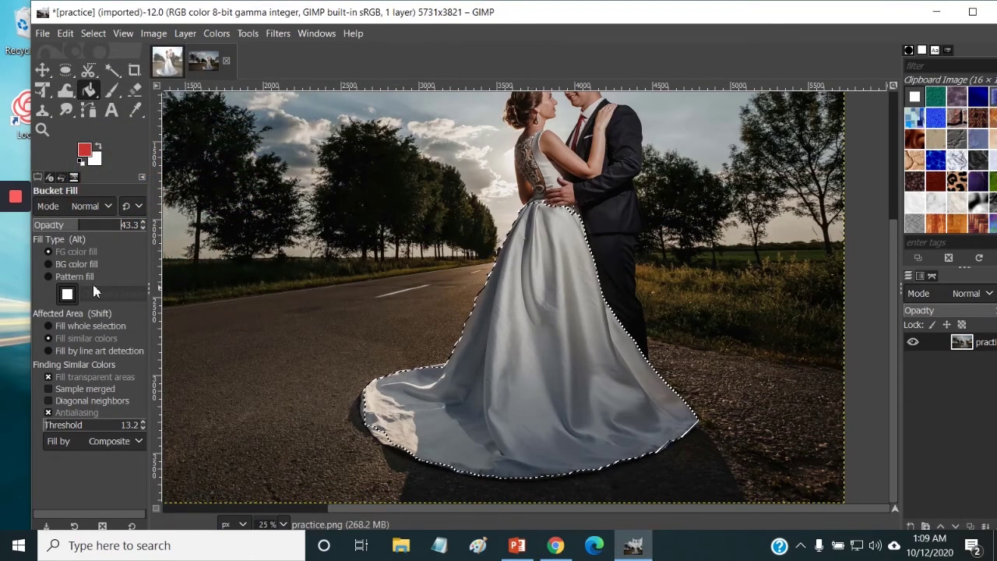
{"action": "left_click", "coordinate": [49, 329]}
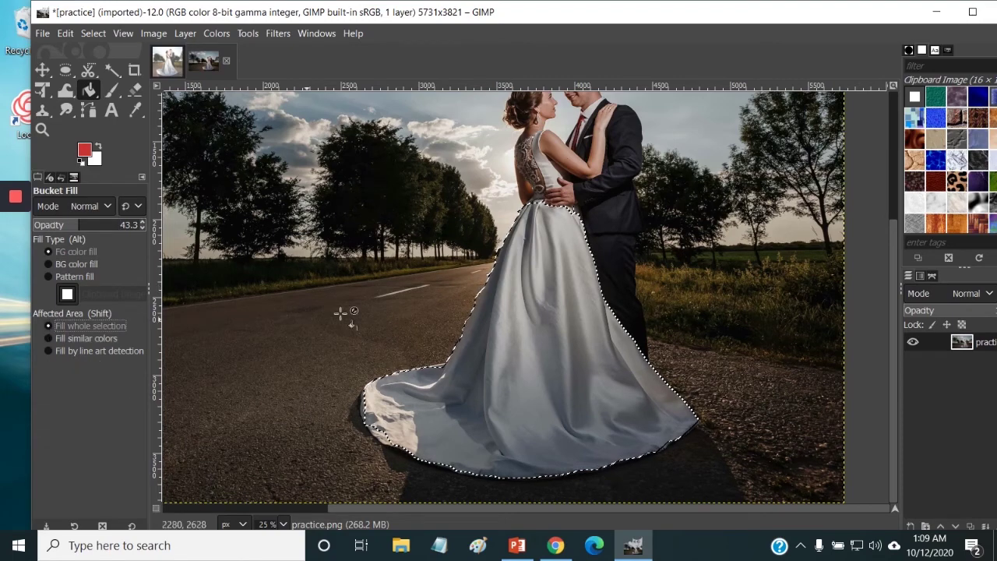
{"action": "left_click", "coordinate": [560, 259]}
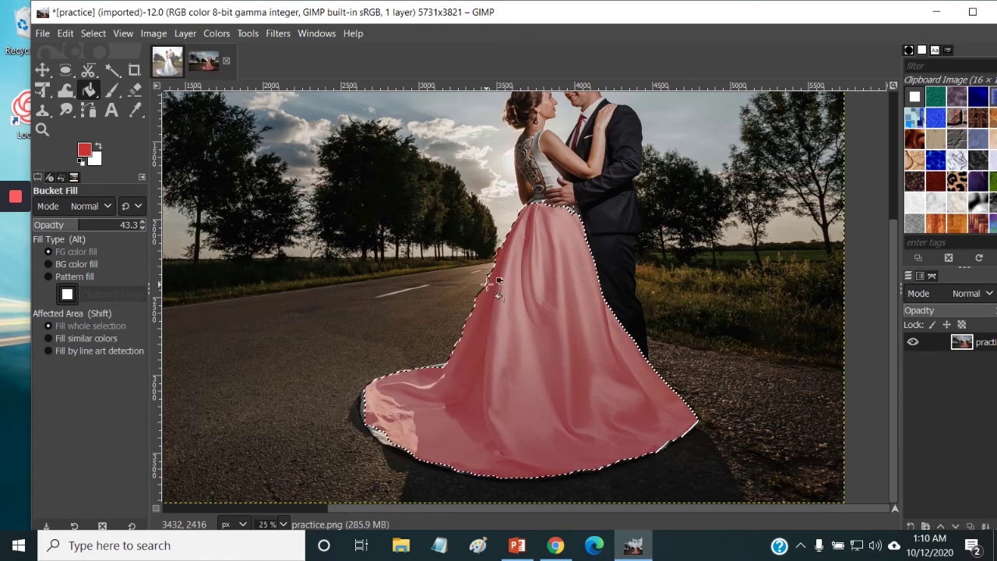
Step: Remove the skirt selection and use Fuzzy Select to select the dark sleeve of the groom's jacket
{"action": "left_click", "coordinate": [94, 34]}
{"action": "left_click", "coordinate": [101, 71]}
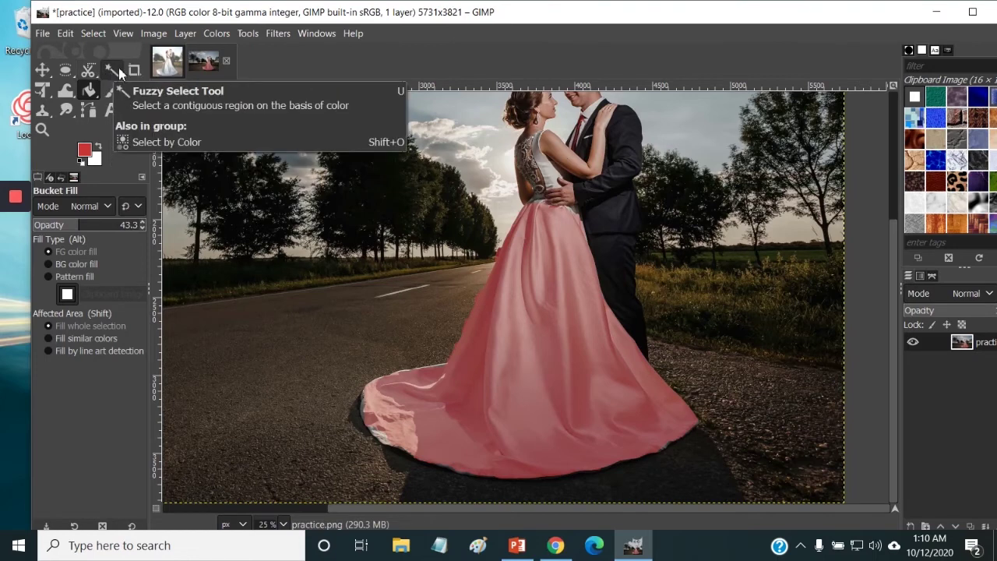
{"action": "left_click", "coordinate": [113, 69]}
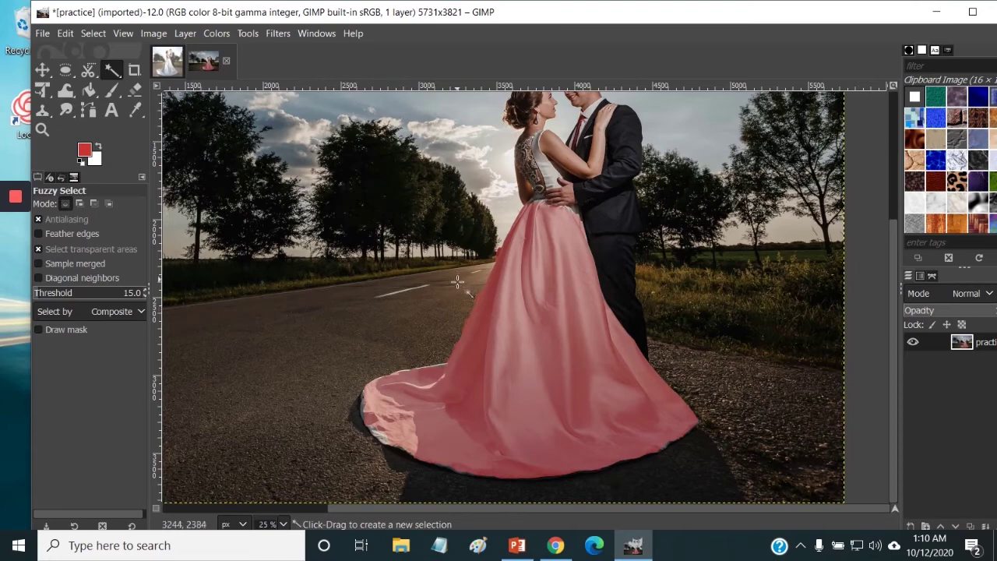
{"action": "scroll", "coordinate": [617, 276], "scroll_direction": "up", "scroll_amount": 3}
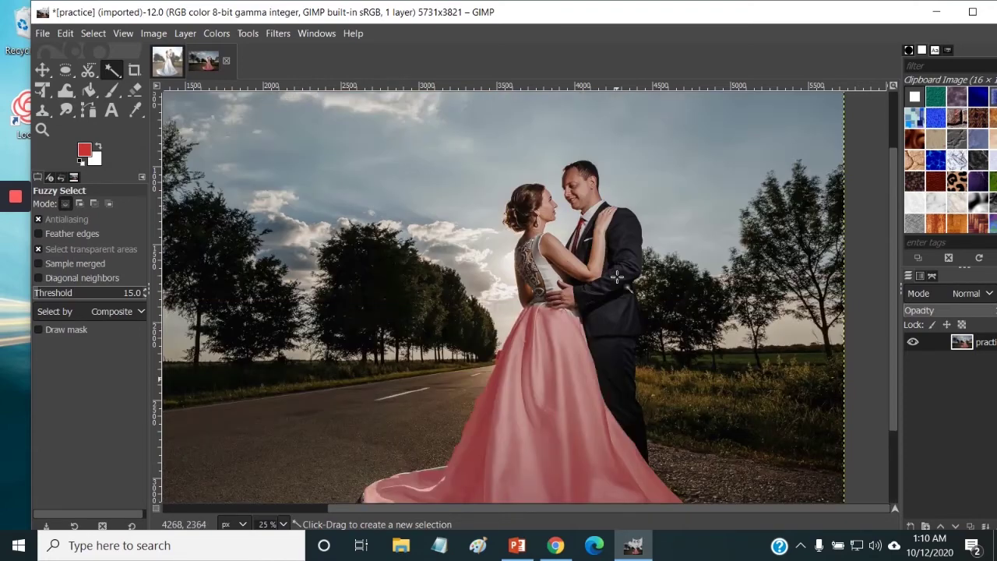
{"action": "left_click", "coordinate": [621, 227]}
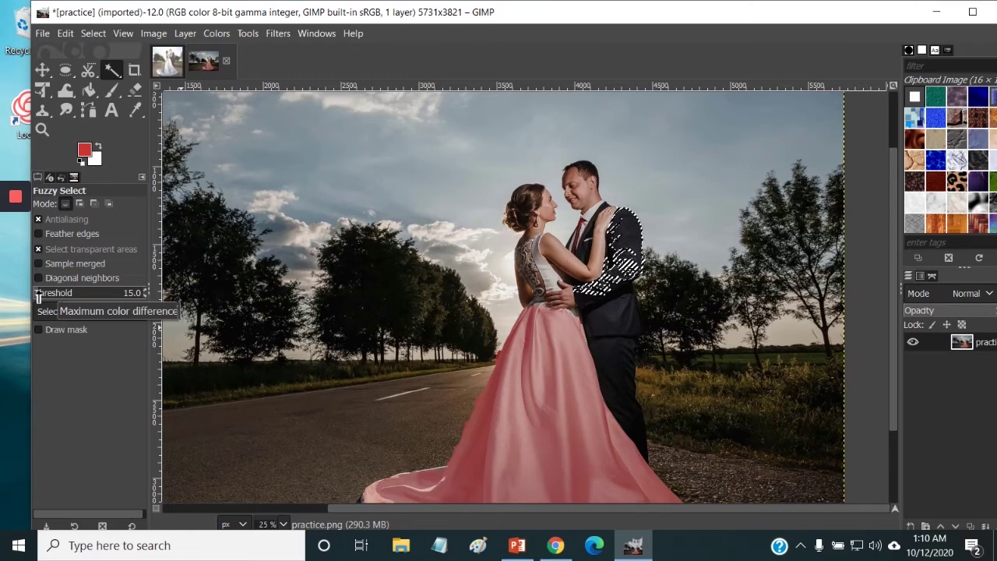
Step: Set the Fuzzy Select threshold to 11.7, select the groom's dark suit and add the area beside his feet to the selection
{"action": "left_click_drag", "start_coordinate": [38, 296], "coordinate": [38, 296]}
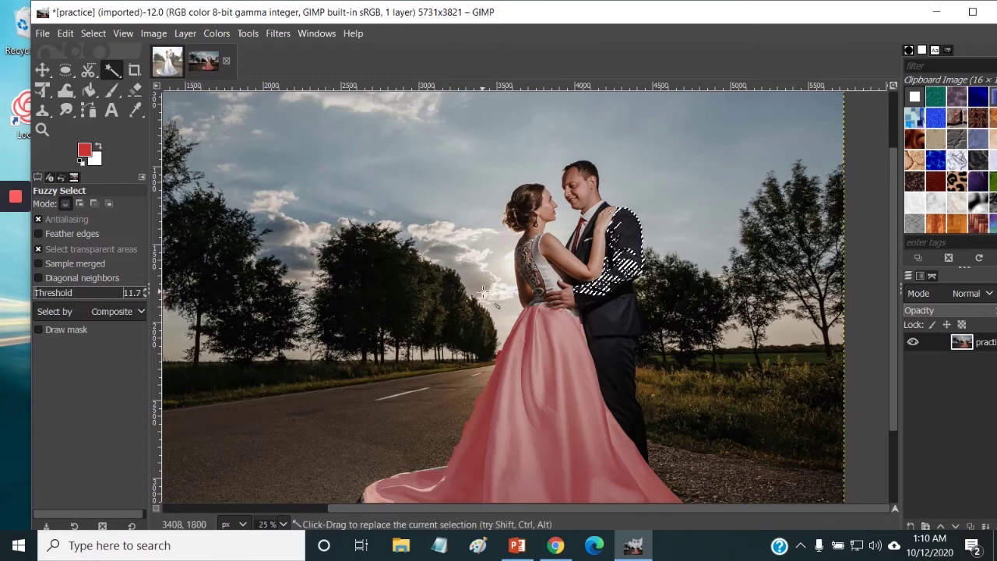
{"action": "left_click", "coordinate": [611, 323]}
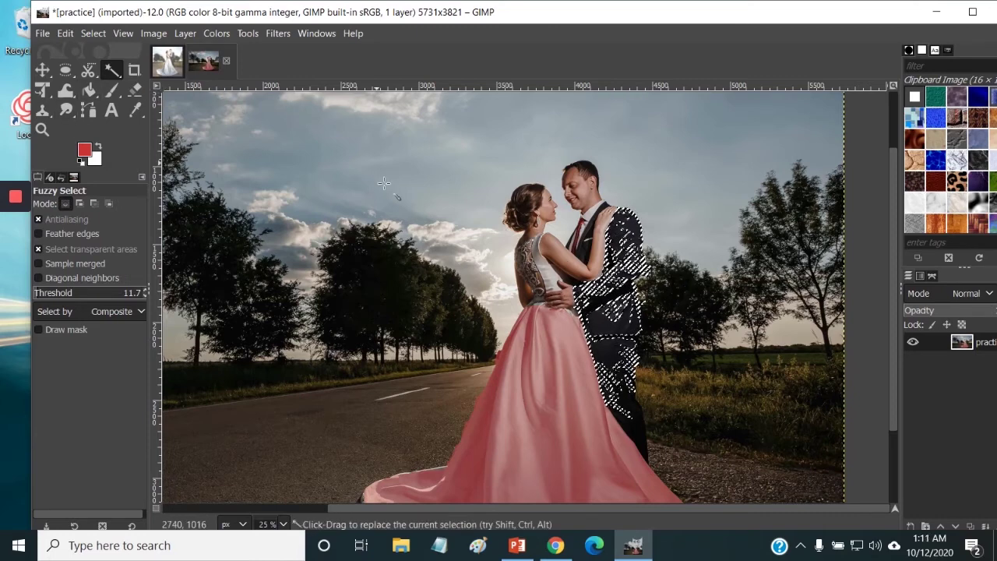
{"action": "key", "text": "shift"}
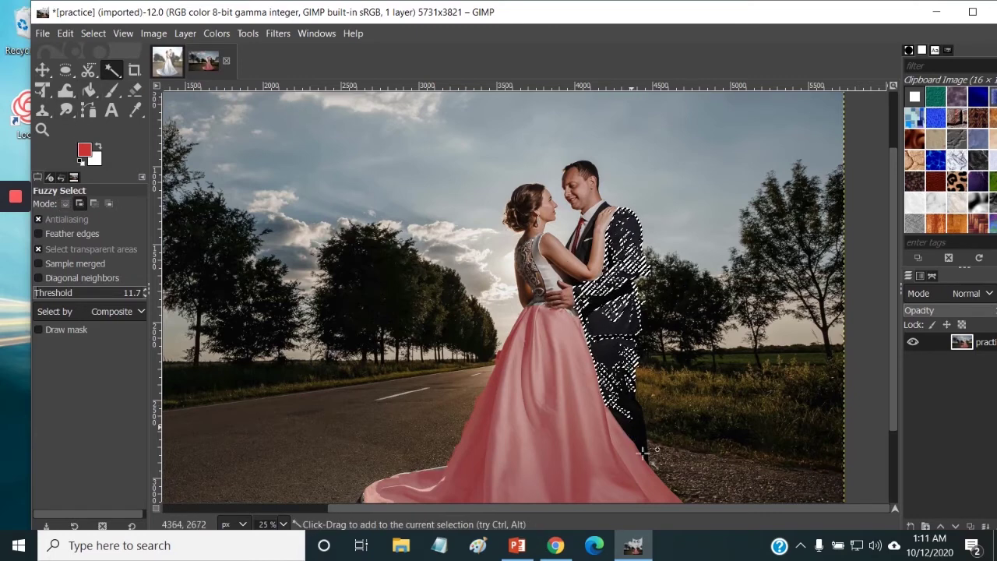
{"action": "left_click", "coordinate": [664, 471], "text": "shift"}
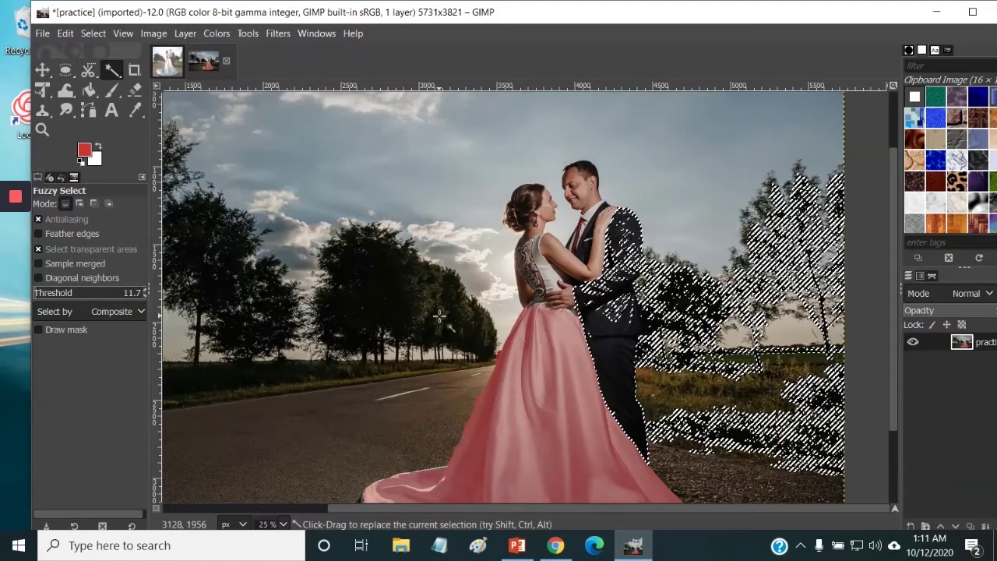
Step: Remove the selection and bucket-fill the skirt's shaded road-side panel with the Leopard pattern, using Fill similar colors
{"action": "left_click", "coordinate": [93, 33]}
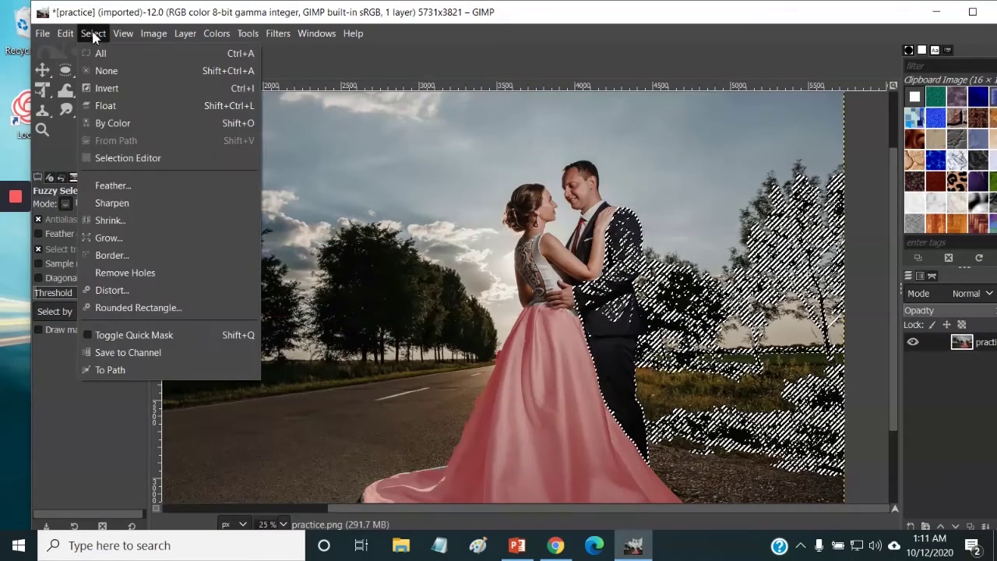
{"action": "left_click", "coordinate": [105, 70]}
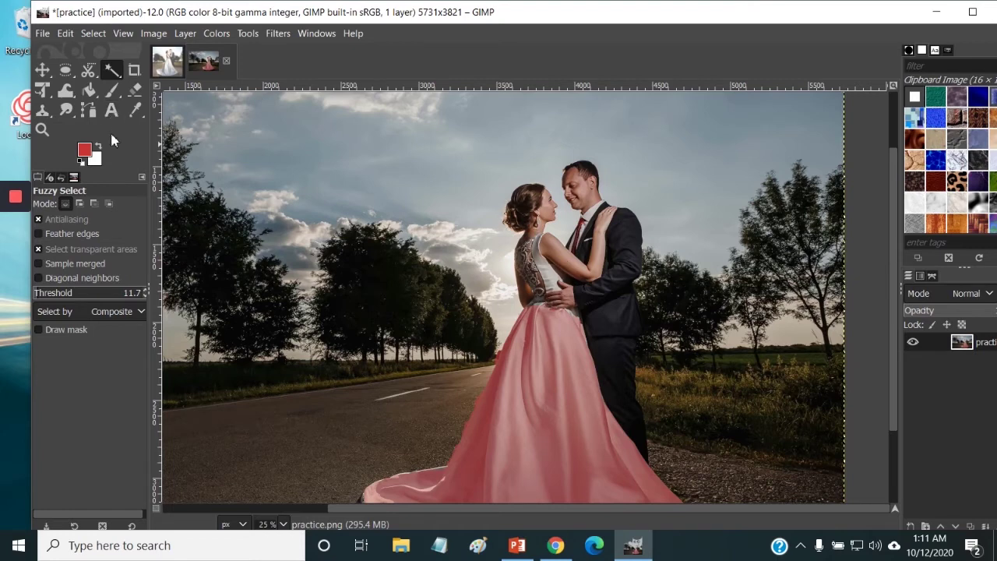
{"action": "left_click", "coordinate": [89, 91]}
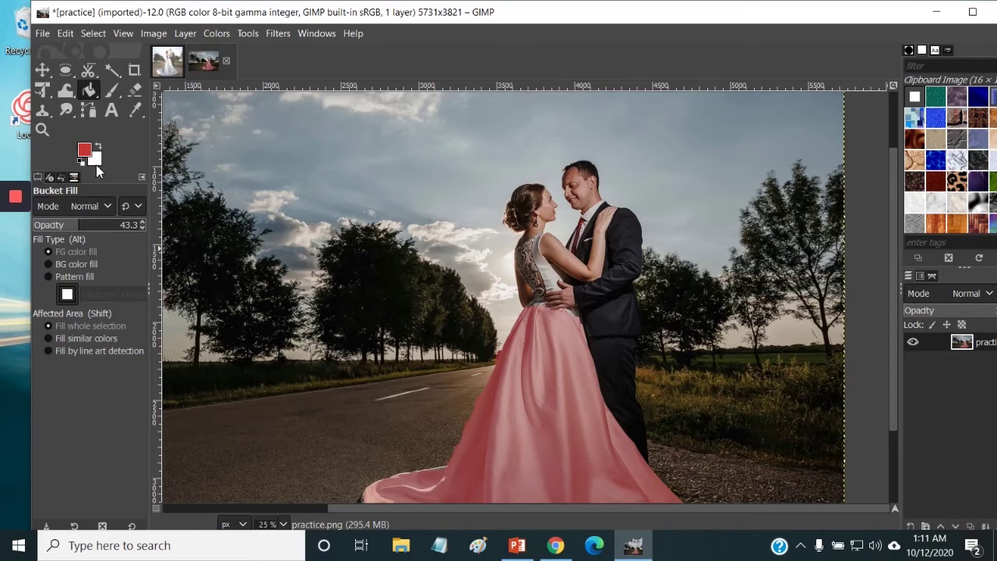
{"action": "left_click", "coordinate": [50, 278]}
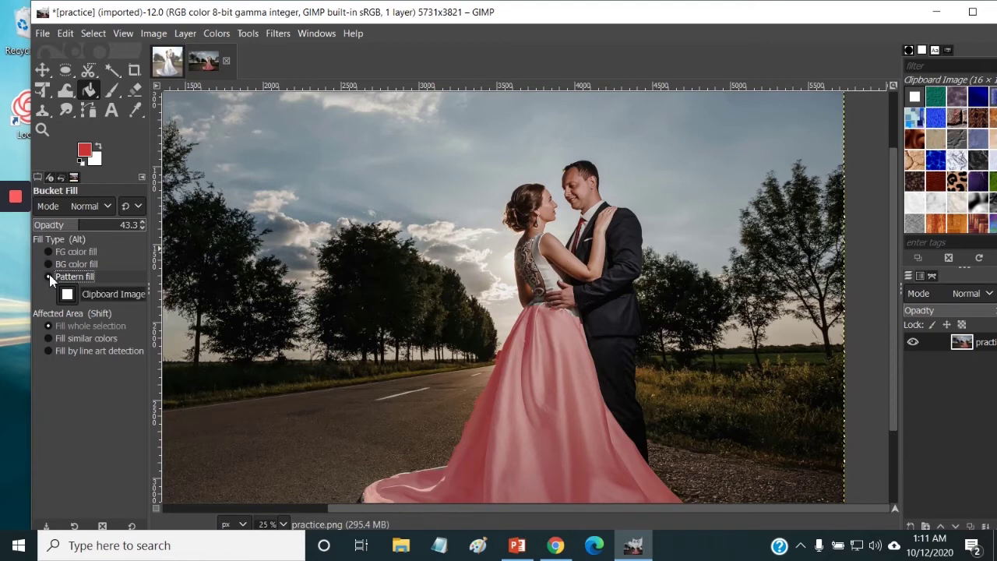
{"action": "left_click", "coordinate": [958, 119]}
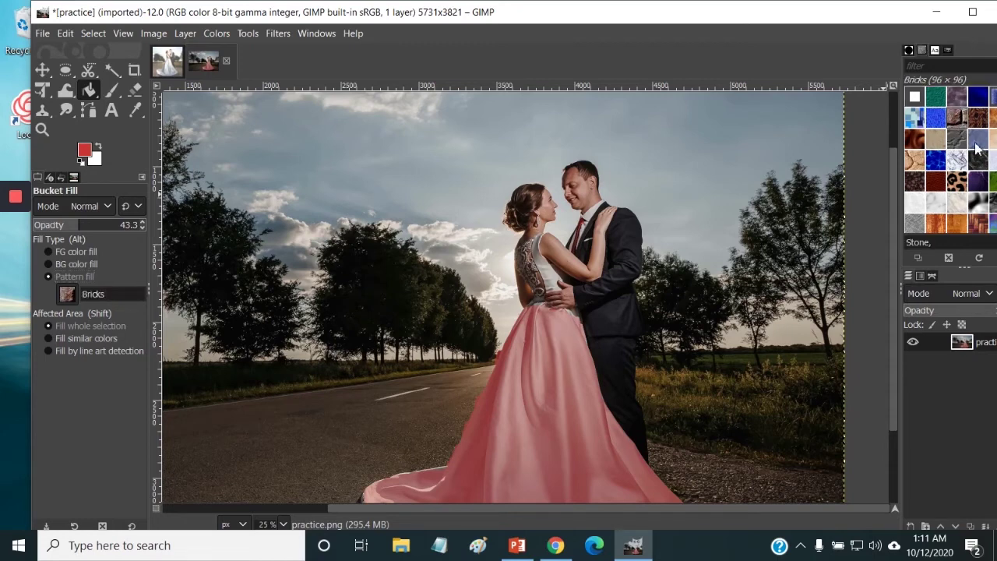
{"action": "left_click", "coordinate": [957, 181]}
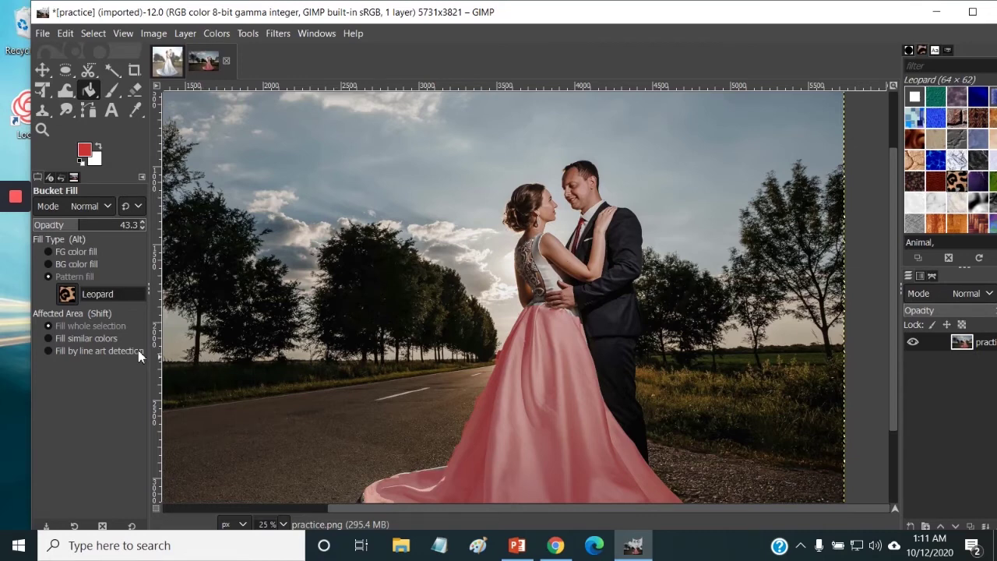
{"action": "left_click", "coordinate": [50, 340]}
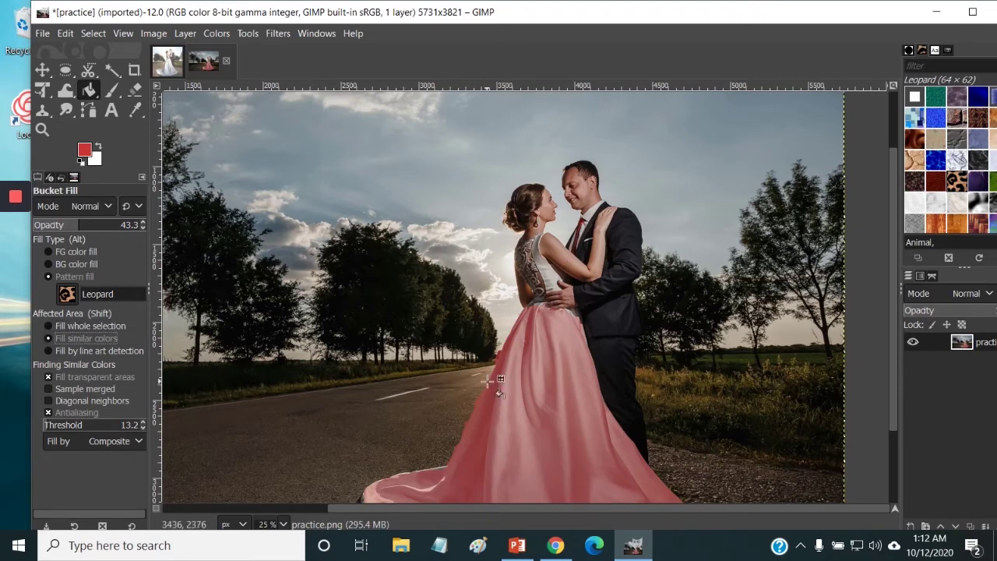
{"action": "scroll", "coordinate": [496, 386], "scroll_direction": "down", "scroll_amount": 2}
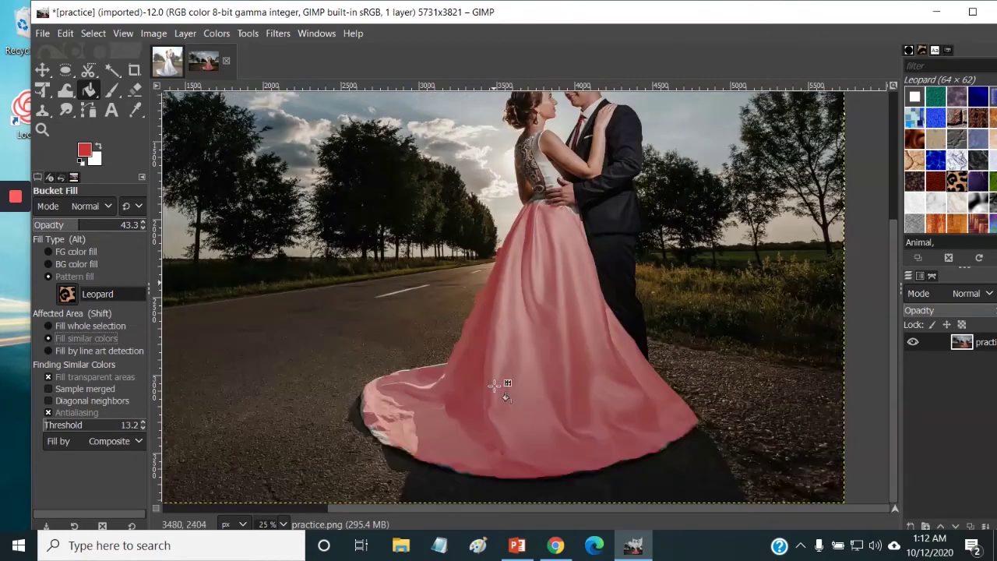
{"action": "left_click", "coordinate": [488, 305]}
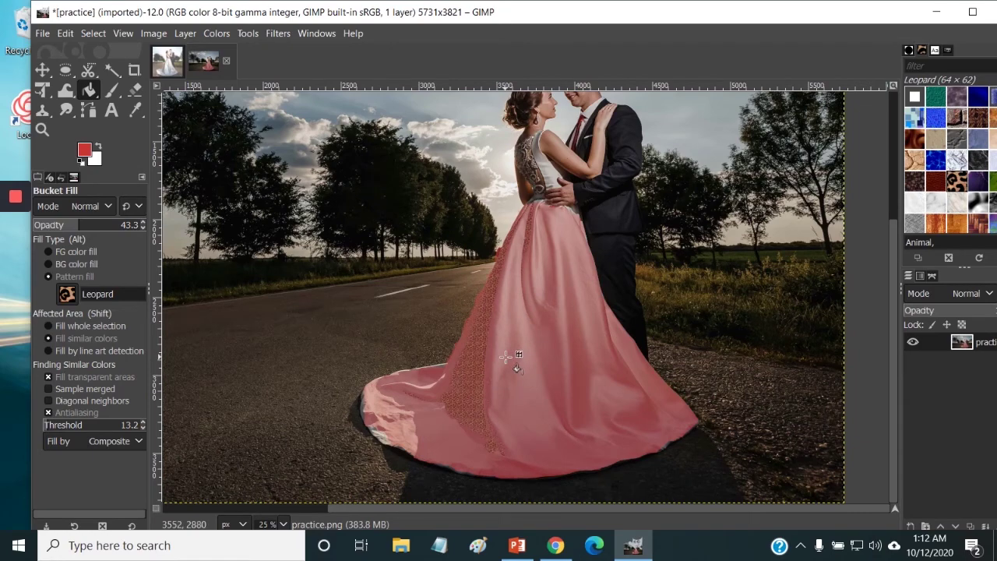
Step: Try a Leopard pattern fill on the skirt with the Fill whole selection option and undo it
{"action": "key", "text": "shift"}
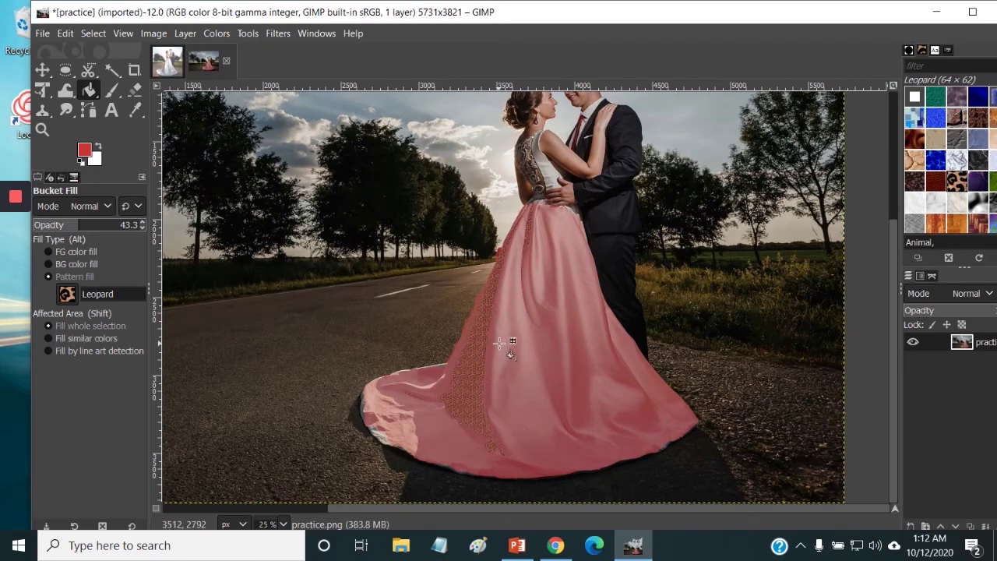
{"action": "left_click", "coordinate": [499, 343], "text": "shift"}
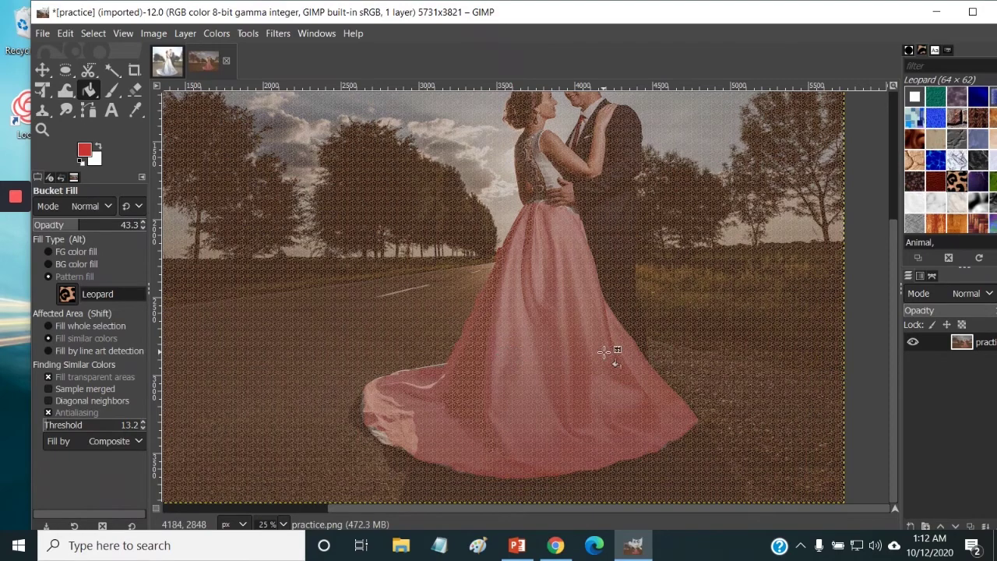
{"action": "left_click", "coordinate": [67, 33]}
{"action": "left_click", "coordinate": [68, 50]}
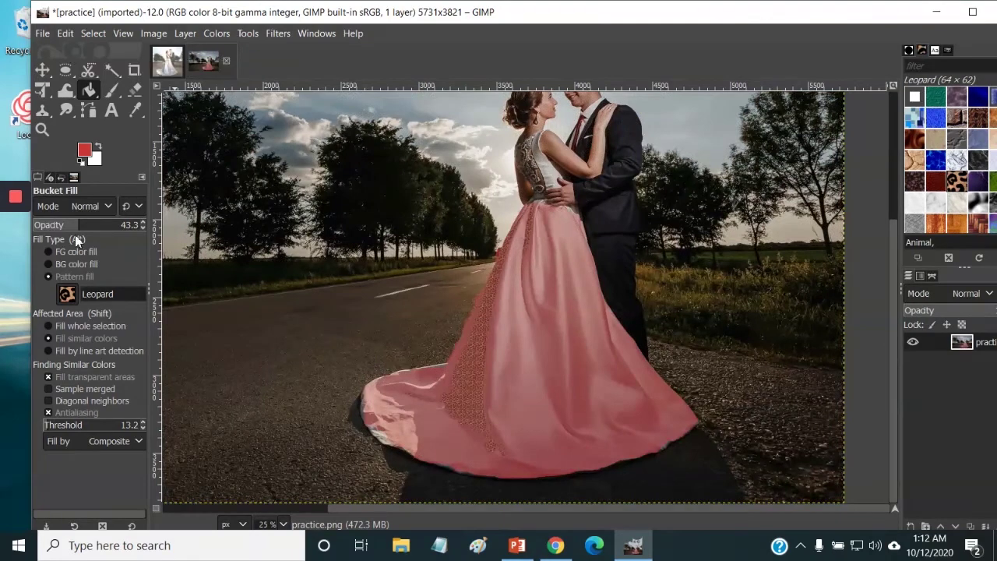
Step: Set the similar-colour fill threshold to 6.6 and try another Leopard pattern fill on the skirt, undoing the fill
{"action": "left_click", "coordinate": [47, 428]}
{"action": "left_click", "coordinate": [505, 340]}
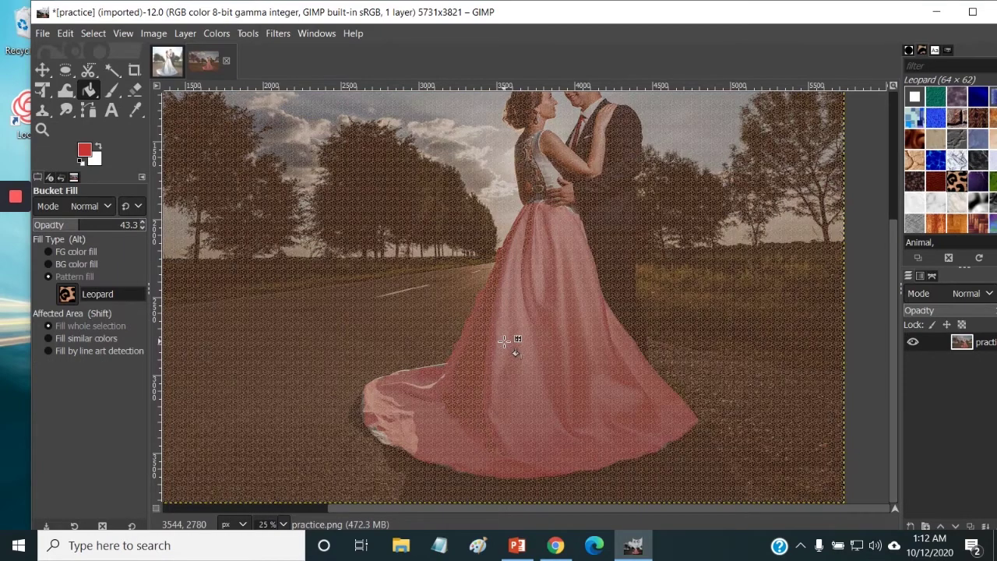
{"action": "left_click", "coordinate": [65, 33]}
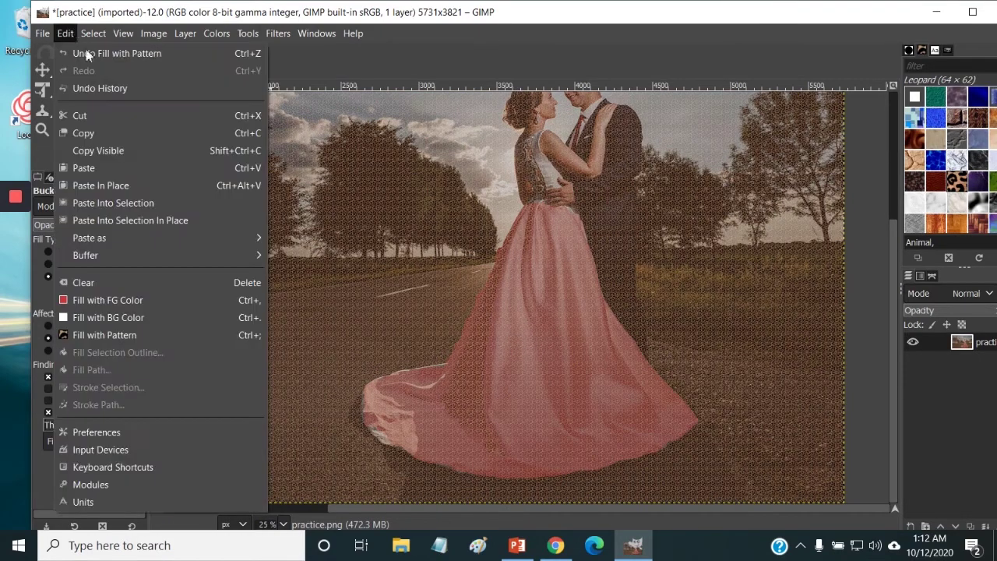
{"action": "left_click", "coordinate": [87, 49]}
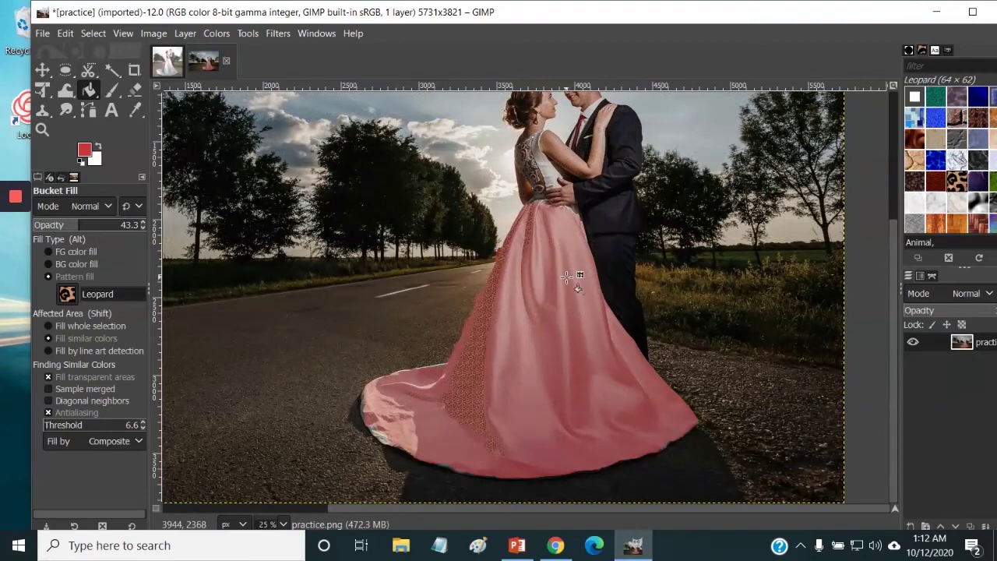
Step: Fill several more similar-colour areas across the middle and groom's side of the skirt with the Leopard pattern
{"action": "left_click", "coordinate": [515, 303]}
{"action": "left_click", "coordinate": [573, 242]}
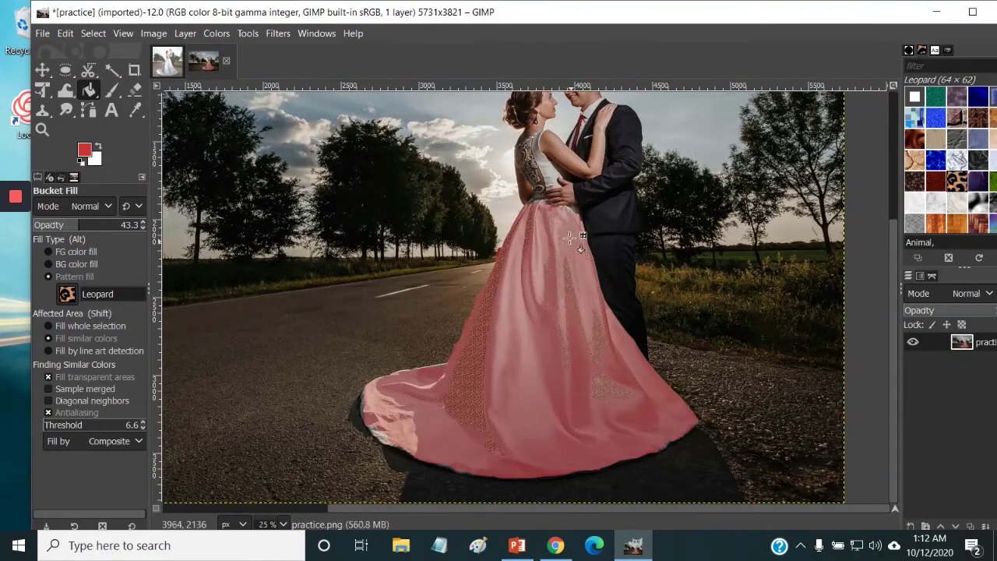
{"action": "left_click", "coordinate": [519, 367]}
{"action": "left_click", "coordinate": [514, 346]}
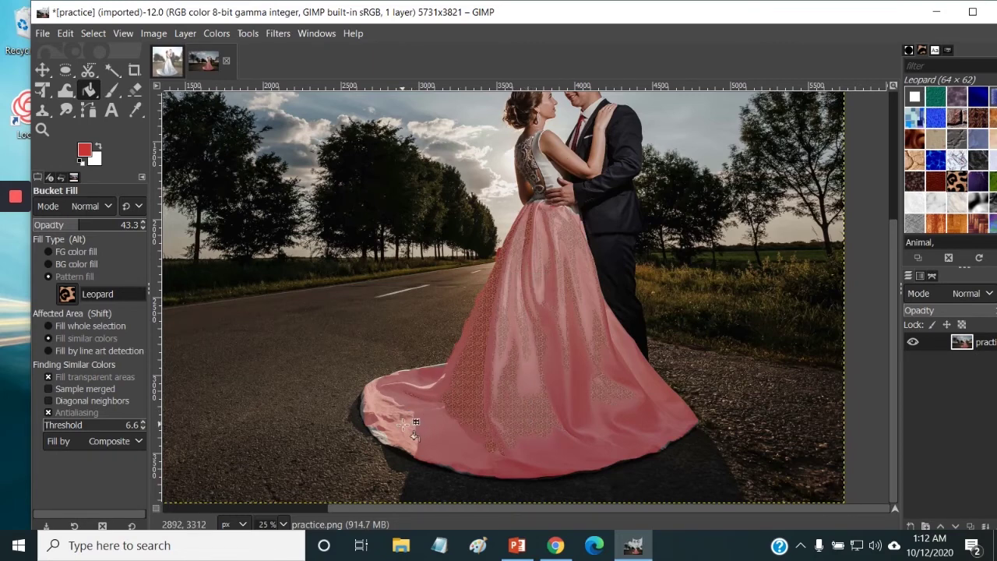
Step: Set the foreground colour to 3f3d58 and paint a wavy Paintbrush stroke from the sky down to the road, at brush size 114
{"action": "left_click", "coordinate": [112, 92]}
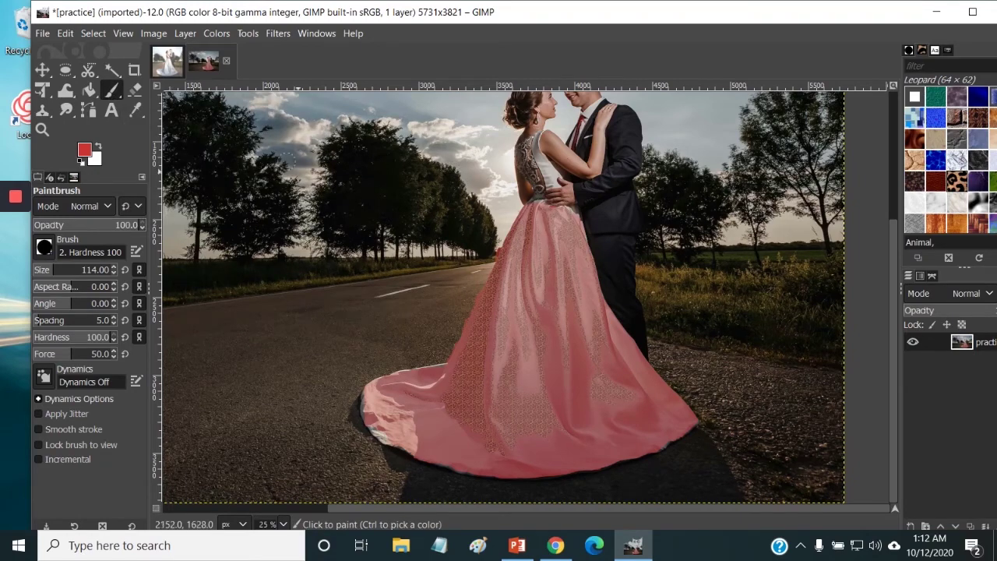
{"action": "left_click", "coordinate": [83, 148]}
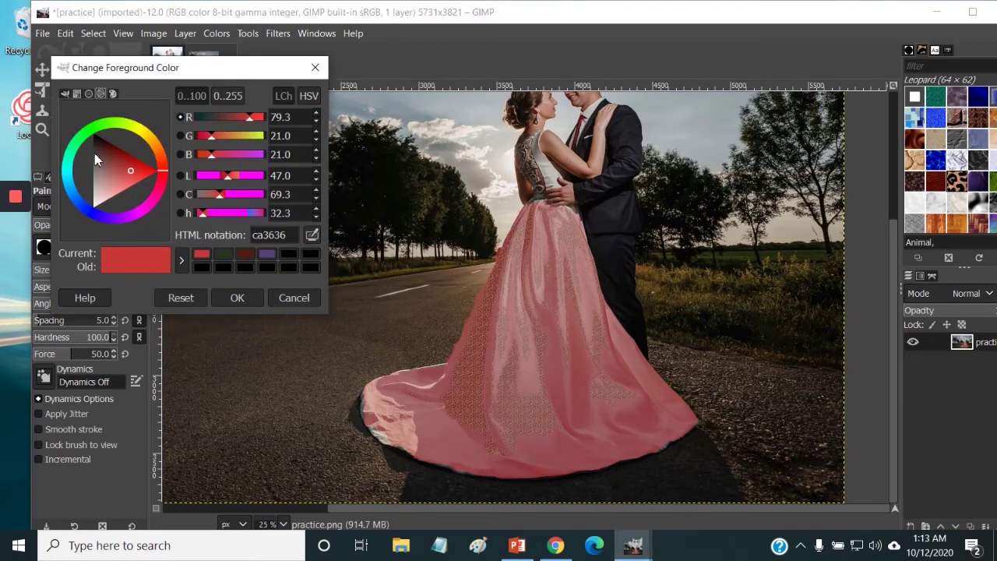
{"action": "left_click", "coordinate": [149, 172]}
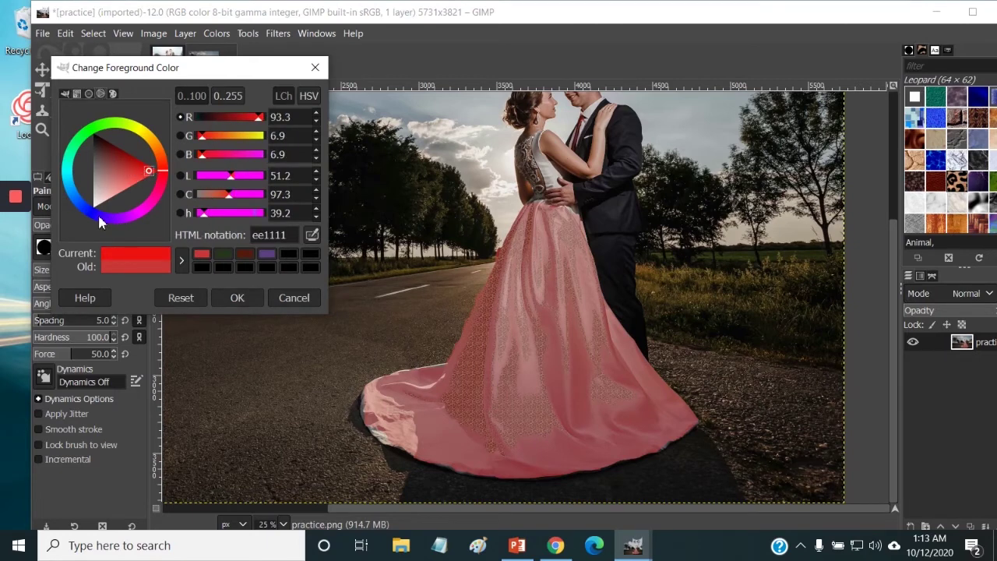
{"action": "left_click_drag", "start_coordinate": [100, 222], "coordinate": [96, 214]}
{"action": "left_click", "coordinate": [137, 172]}
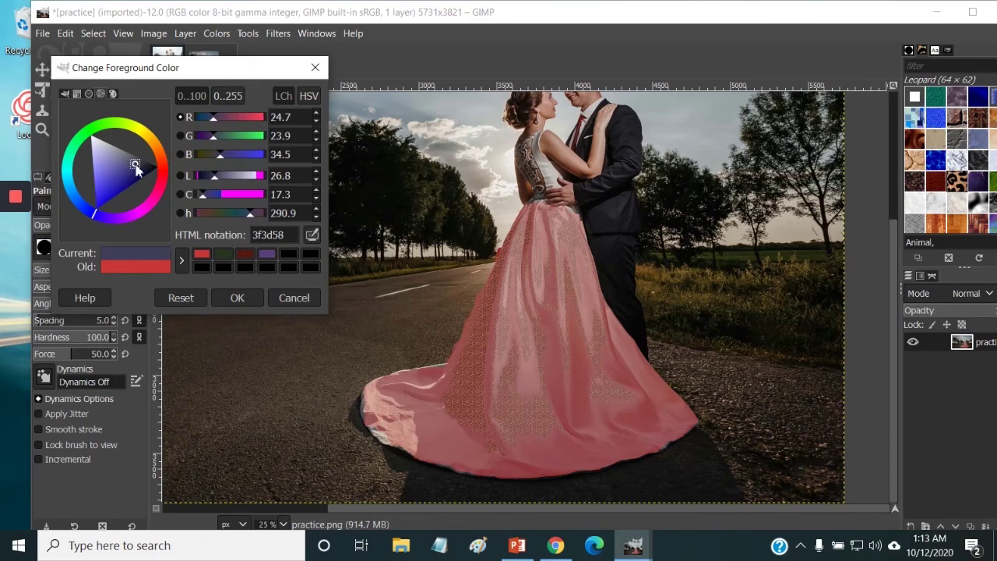
{"action": "left_click", "coordinate": [244, 297]}
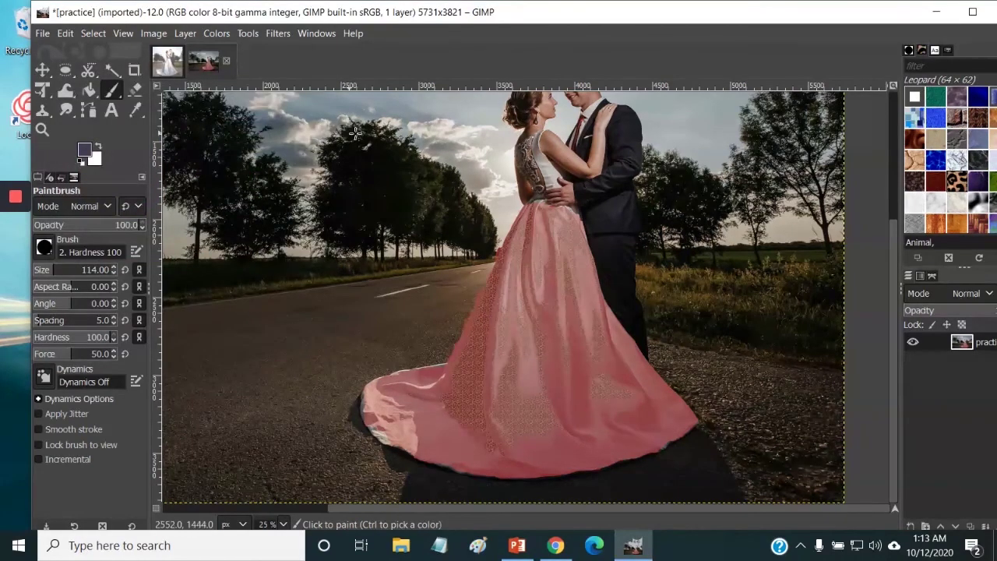
{"action": "mouse_move", "coordinate": [315, 138]}
{"action": "left_mouse_down"}
{"action": "mouse_move", "coordinate": [263, 160]}
{"action": "mouse_move", "coordinate": [315, 188]}
{"action": "mouse_move", "coordinate": [255, 217]}
{"action": "mouse_move", "coordinate": [304, 254]}
{"action": "mouse_move", "coordinate": [273, 278]}
{"action": "mouse_move", "coordinate": [263, 298]}
{"action": "mouse_move", "coordinate": [290, 310]}
{"action": "mouse_move", "coordinate": [246, 344]}
{"action": "left_mouse_up"}
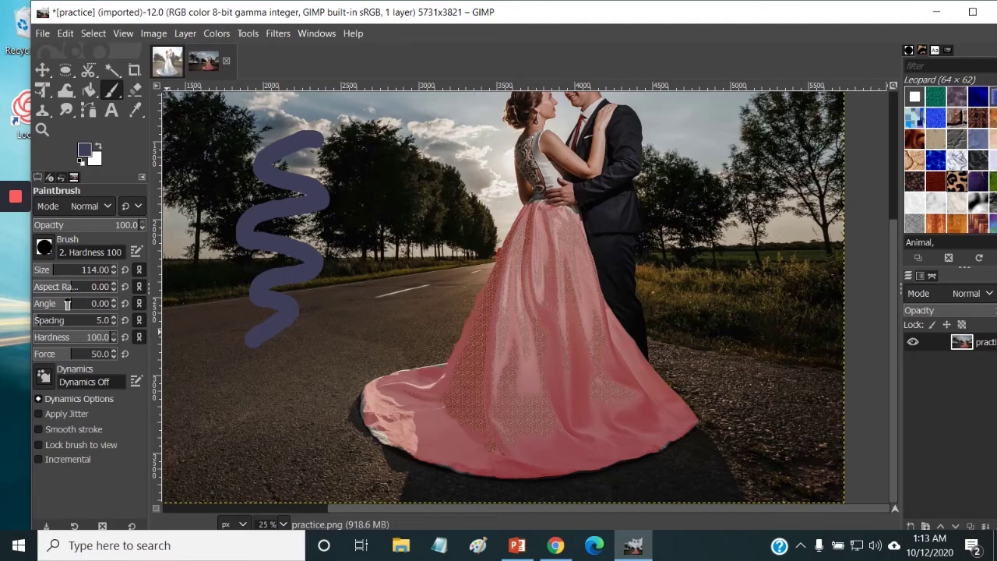
Step: Set the Paintbrush size to 405, aspect ratio to 17 and angle to 154, and paint broad looping strokes across the photo
{"action": "mouse_move", "coordinate": [64, 308]}
{"action": "left_mouse_down"}
{"action": "mouse_move", "coordinate": [105, 308]}
{"action": "mouse_move", "coordinate": [87, 290]}
{"action": "mouse_move", "coordinate": [107, 292]}
{"action": "mouse_move", "coordinate": [81, 270]}
{"action": "left_mouse_up"}
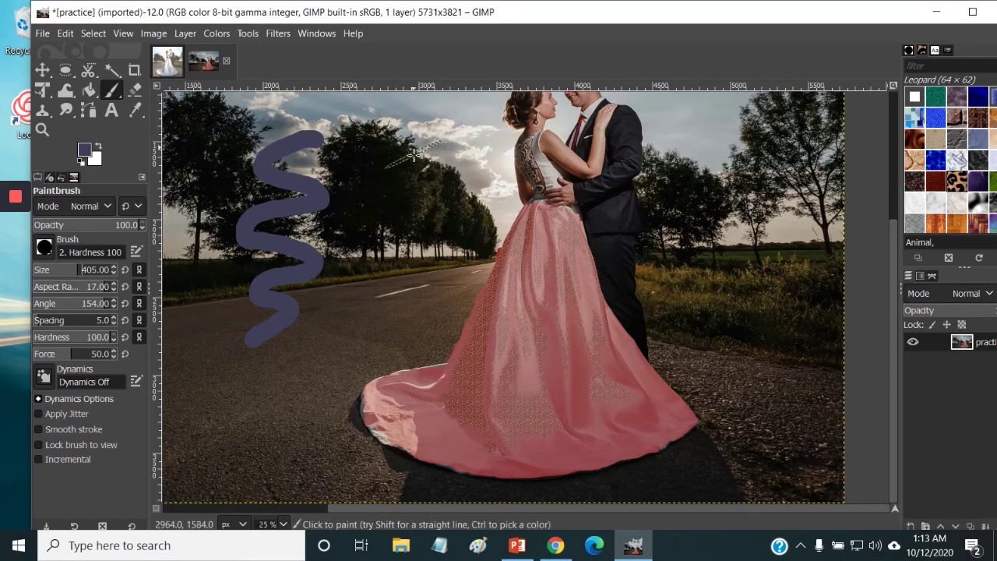
{"action": "mouse_move", "coordinate": [415, 154]}
{"action": "left_mouse_down"}
{"action": "mouse_move", "coordinate": [445, 175]}
{"action": "mouse_move", "coordinate": [415, 253]}
{"action": "mouse_move", "coordinate": [435, 258]}
{"action": "mouse_move", "coordinate": [375, 305]}
{"action": "mouse_move", "coordinate": [363, 337]}
{"action": "mouse_move", "coordinate": [504, 254]}
{"action": "mouse_move", "coordinate": [555, 175]}
{"action": "mouse_move", "coordinate": [620, 221]}
{"action": "mouse_move", "coordinate": [529, 367]}
{"action": "mouse_move", "coordinate": [529, 412]}
{"action": "mouse_move", "coordinate": [697, 335]}
{"action": "mouse_move", "coordinate": [755, 377]}
{"action": "mouse_move", "coordinate": [767, 231]}
{"action": "mouse_move", "coordinate": [712, 245]}
{"action": "mouse_move", "coordinate": [693, 184]}
{"action": "mouse_move", "coordinate": [786, 131]}
{"action": "mouse_move", "coordinate": [707, 266]}
{"action": "mouse_move", "coordinate": [546, 426]}
{"action": "mouse_move", "coordinate": [394, 495]}
{"action": "mouse_move", "coordinate": [303, 432]}
{"action": "mouse_move", "coordinate": [392, 349]}
{"action": "mouse_move", "coordinate": [215, 381]}
{"action": "mouse_move", "coordinate": [254, 282]}
{"action": "mouse_move", "coordinate": [344, 222]}
{"action": "mouse_move", "coordinate": [294, 192]}
{"action": "mouse_move", "coordinate": [473, 118]}
{"action": "mouse_move", "coordinate": [515, 115]}
{"action": "left_mouse_up"}
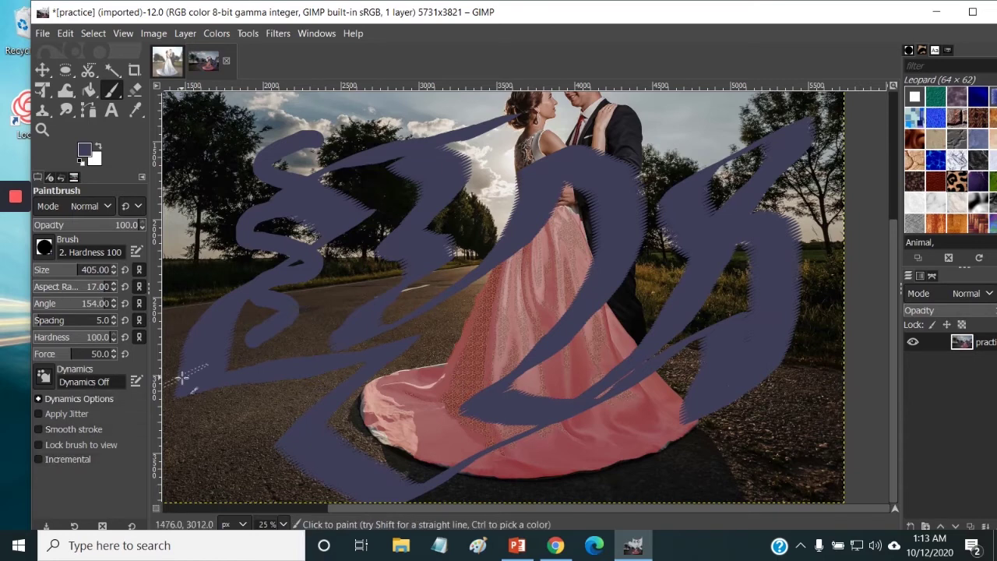
Step: Switch to the Airbrush tool and set the foreground colour to yellow fbf20f
{"action": "left_click", "coordinate": [117, 91]}
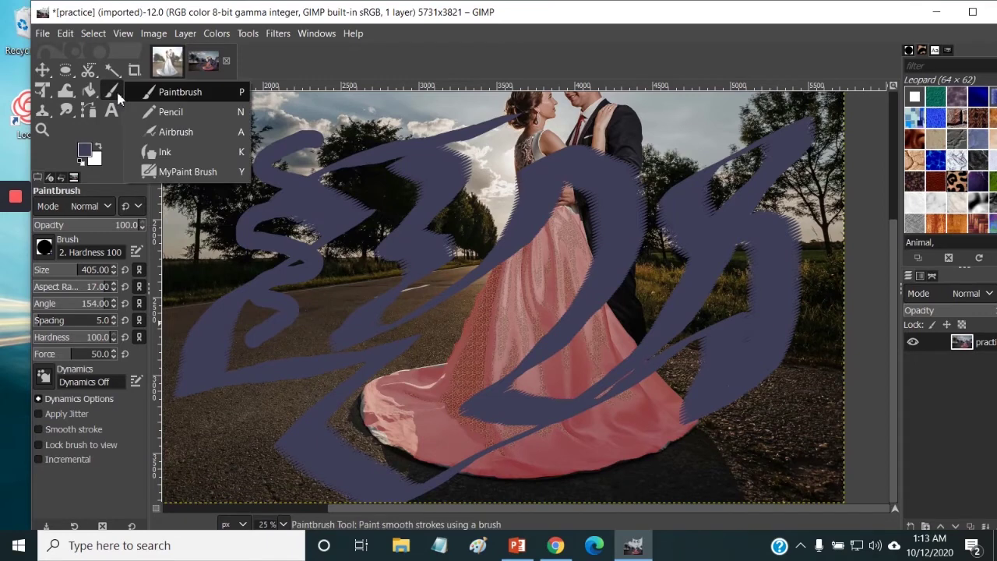
{"action": "left_click", "coordinate": [177, 131]}
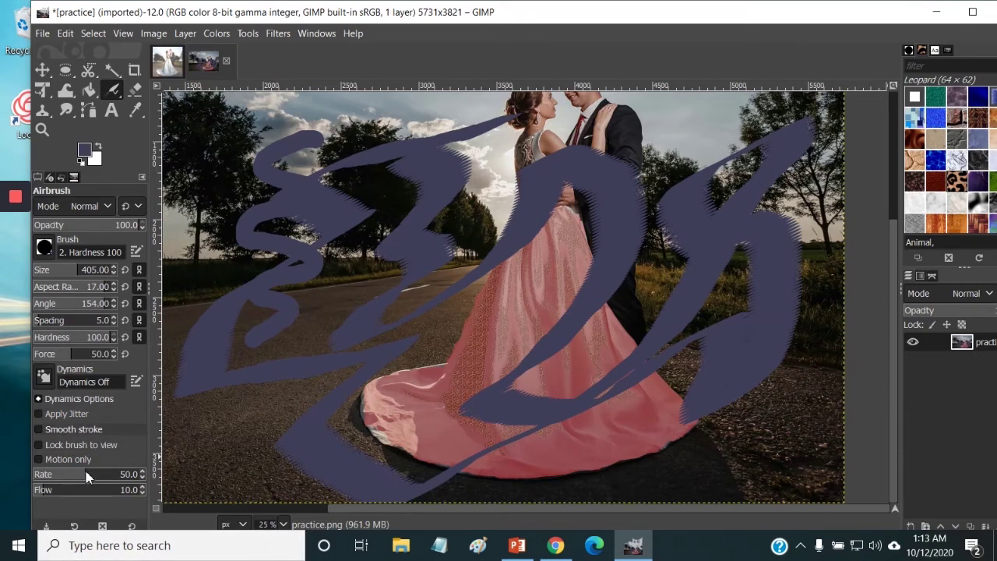
{"action": "left_click", "coordinate": [86, 152]}
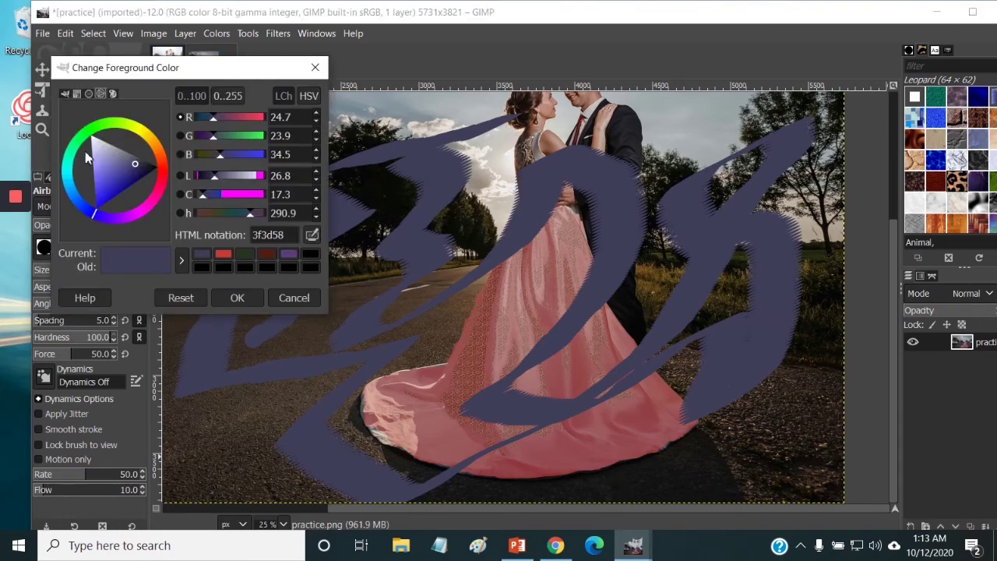
{"action": "left_click", "coordinate": [141, 130]}
{"action": "left_click", "coordinate": [136, 141]}
{"action": "left_click", "coordinate": [138, 141]}
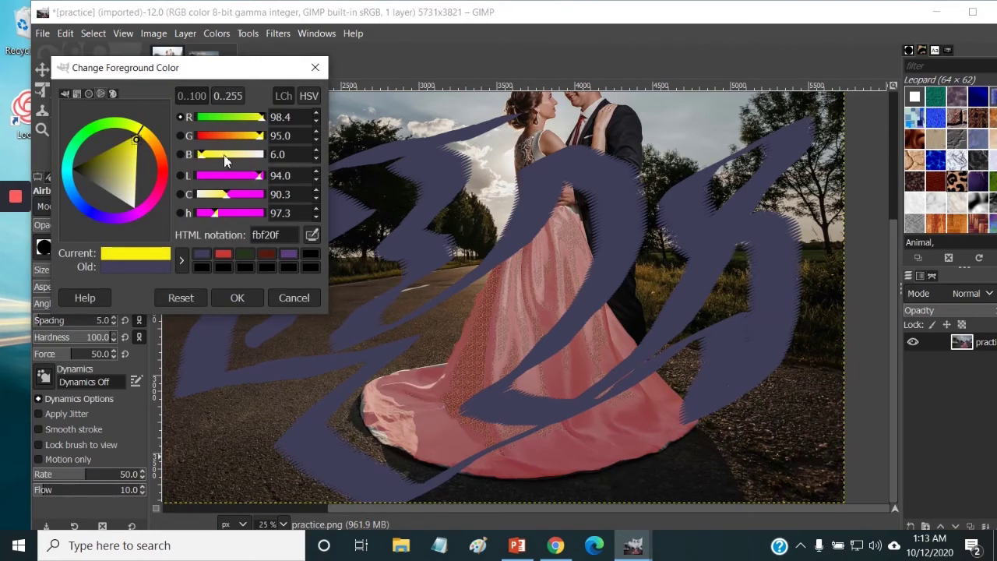
{"action": "left_click", "coordinate": [237, 298]}
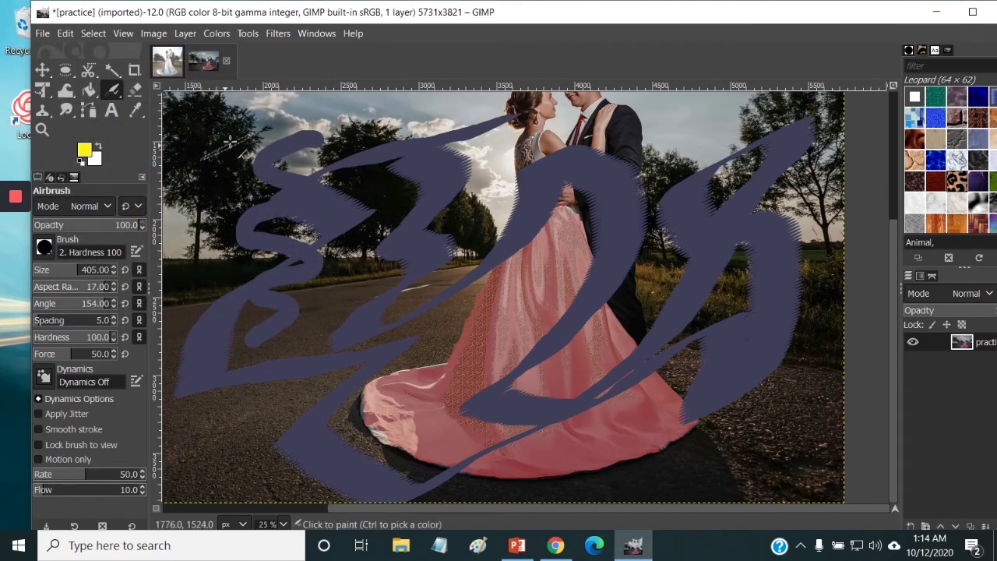
Step: Set the Airbrush aspect ratio and angle to 0, and reset the spacing to 10 and the size to the brush's native size
{"action": "left_click_drag", "start_coordinate": [99, 288], "coordinate": [70, 302]}
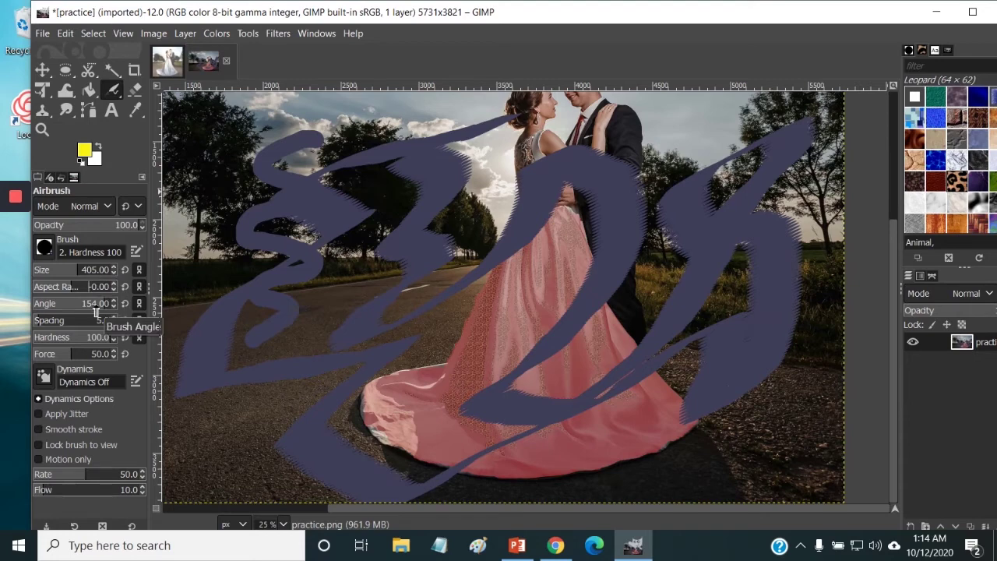
{"action": "left_click_drag", "start_coordinate": [96, 312], "coordinate": [75, 311]}
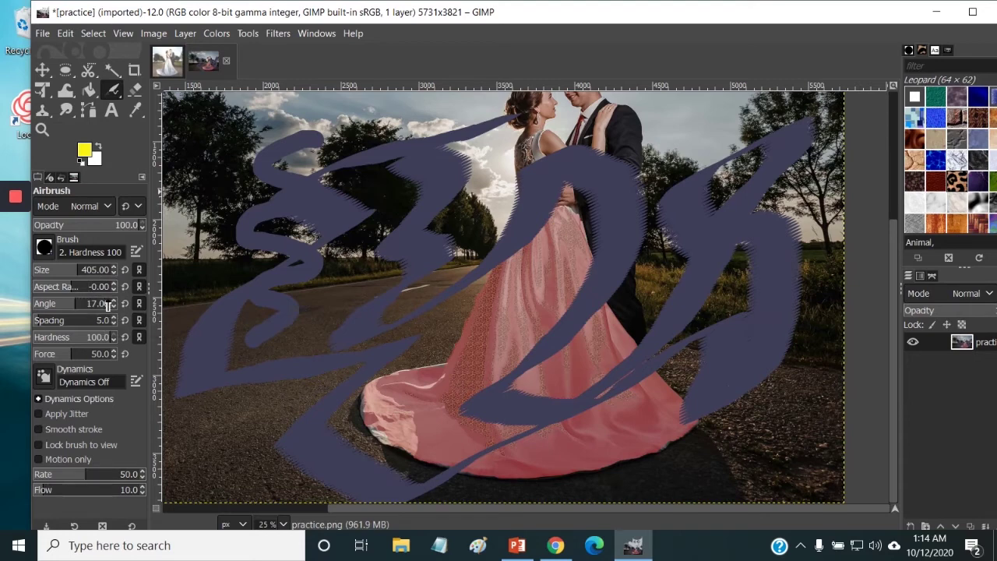
{"action": "left_click", "coordinate": [108, 306]}
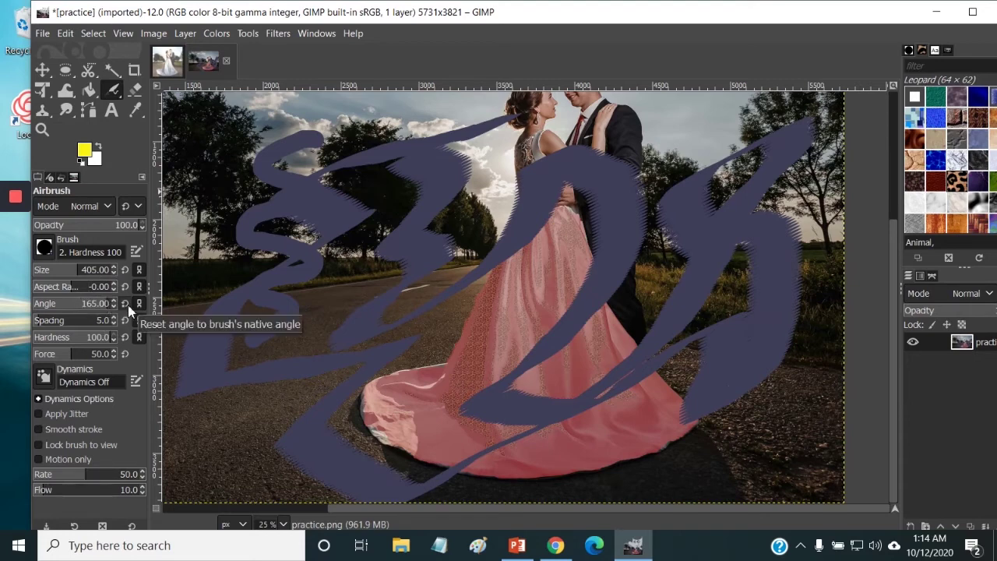
{"action": "left_click", "coordinate": [126, 304]}
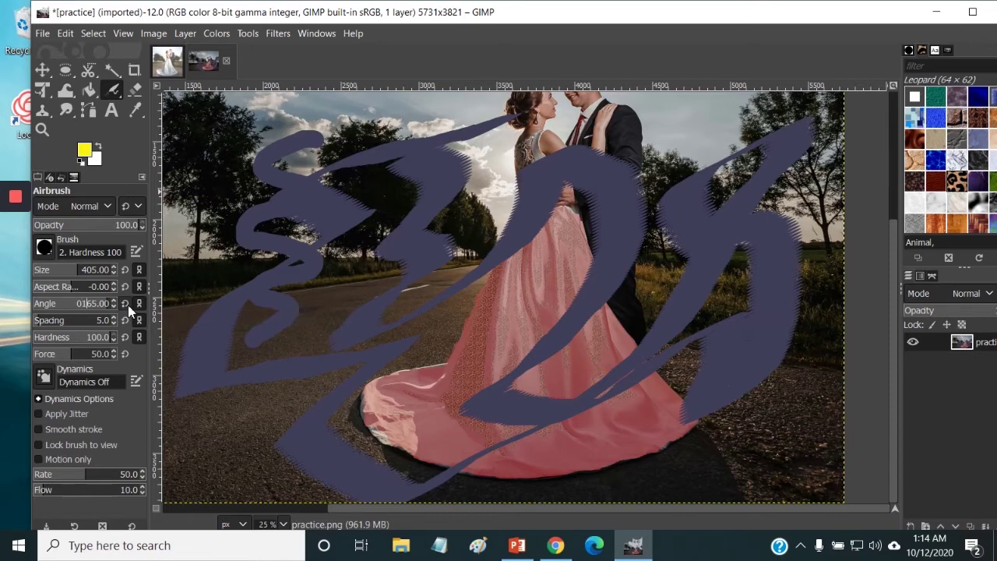
{"action": "key", "text": "Delete"}
{"action": "key", "text": "Delete"}
{"action": "key", "text": "Delete"}
{"action": "key", "text": "Delete"}
{"action": "key", "text": "Delete"}
{"action": "key", "text": "Delete"}
{"action": "key", "text": "Return"}
{"action": "left_click", "coordinate": [125, 270]}
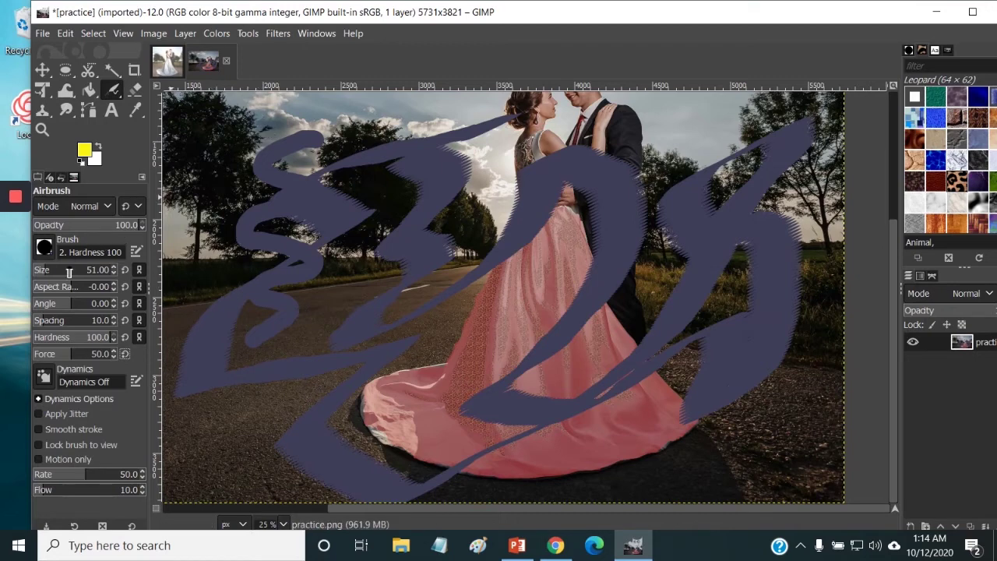
Step: Set the Airbrush size to 300 and spray a yellow zigzag over the trees and road, plus a wavy stroke beside it at force 94
{"action": "left_click_drag", "start_coordinate": [55, 275], "coordinate": [71, 274]}
{"action": "mouse_move", "coordinate": [241, 134]}
{"action": "left_mouse_down"}
{"action": "mouse_move", "coordinate": [240, 187]}
{"action": "mouse_move", "coordinate": [288, 288]}
{"action": "mouse_move", "coordinate": [350, 178]}
{"action": "mouse_move", "coordinate": [330, 419]}
{"action": "left_mouse_up"}
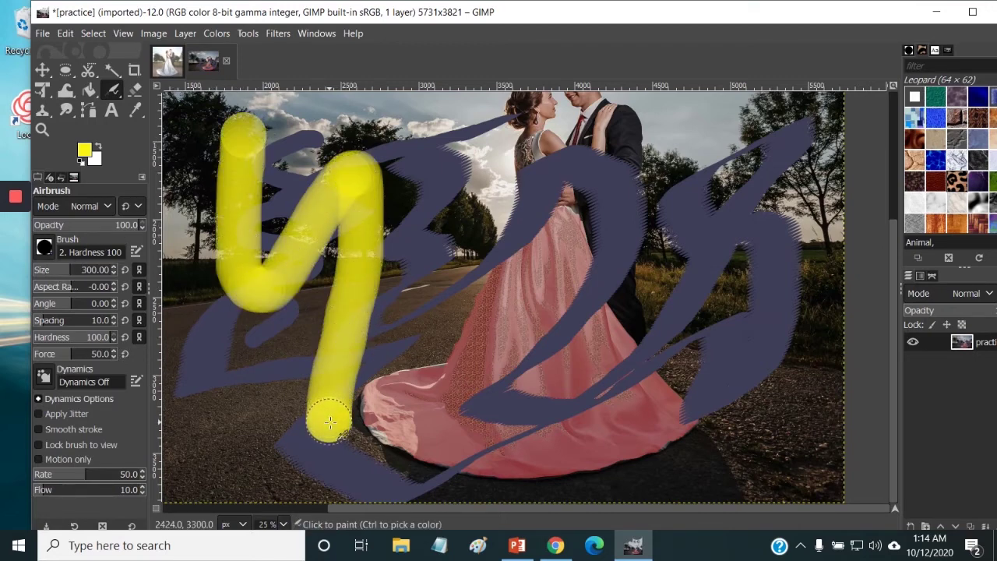
{"action": "left_click", "coordinate": [68, 357]}
{"action": "left_click_drag", "start_coordinate": [69, 357], "coordinate": [112, 356]}
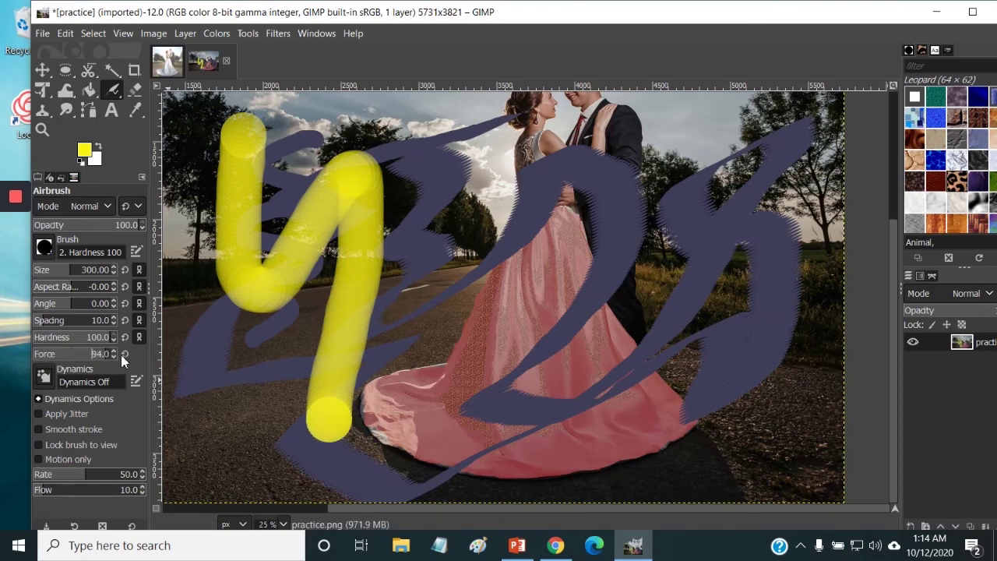
{"action": "mouse_move", "coordinate": [429, 139]}
{"action": "left_mouse_down"}
{"action": "mouse_move", "coordinate": [461, 372]}
{"action": "mouse_move", "coordinate": [448, 403]}
{"action": "left_mouse_up"}
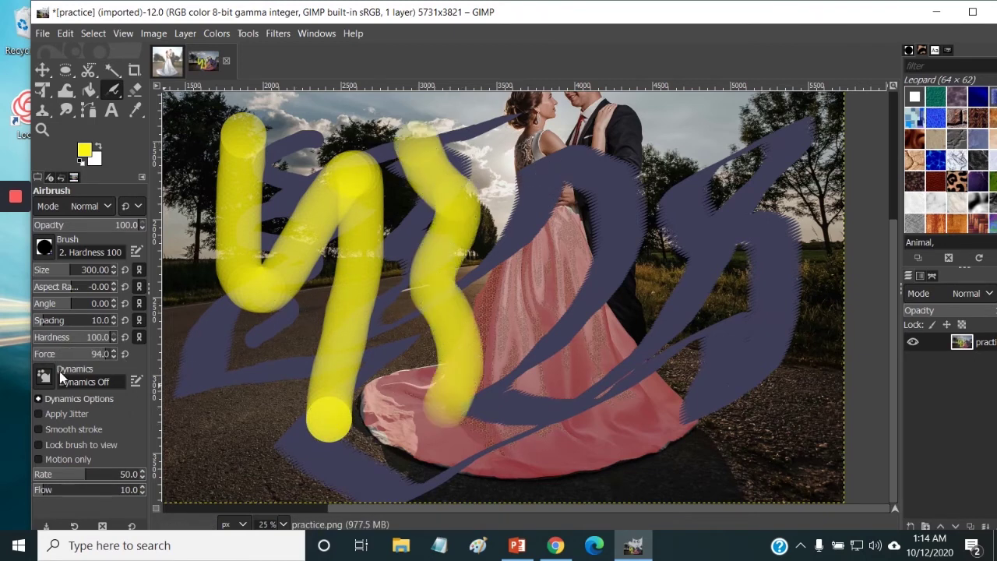
Step: Spray faint yellow Airbrush strokes across the road and dress at force 4, and dotted strokes across the photo at spacing 97
{"action": "left_click_drag", "start_coordinate": [91, 357], "coordinate": [36, 357]}
{"action": "mouse_move", "coordinate": [534, 209]}
{"action": "left_mouse_down"}
{"action": "mouse_move", "coordinate": [408, 287]}
{"action": "mouse_move", "coordinate": [285, 337]}
{"action": "mouse_move", "coordinate": [233, 401]}
{"action": "mouse_move", "coordinate": [229, 441]}
{"action": "mouse_move", "coordinate": [363, 426]}
{"action": "mouse_move", "coordinate": [470, 285]}
{"action": "mouse_move", "coordinate": [549, 399]}
{"action": "left_mouse_up"}
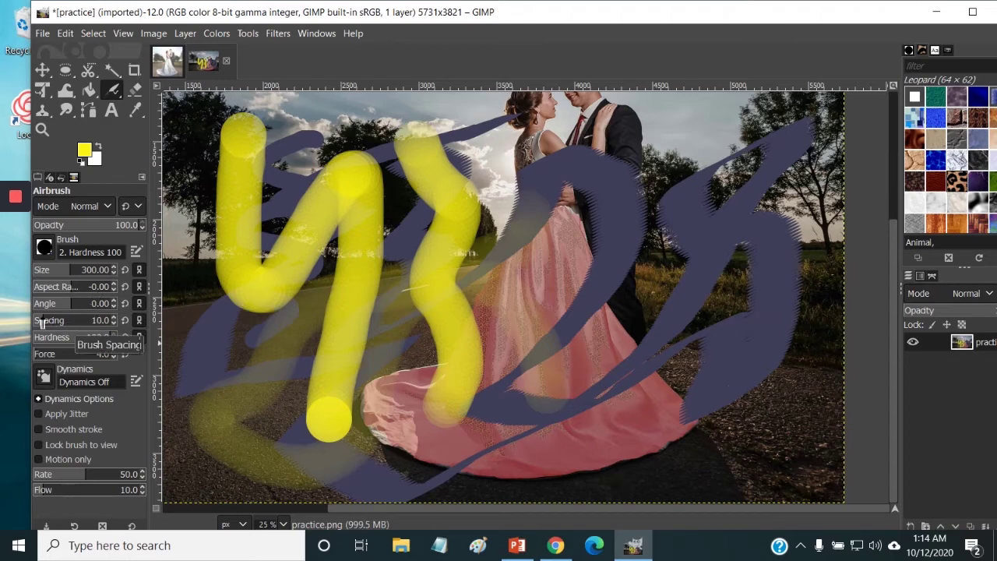
{"action": "left_click", "coordinate": [71, 319]}
{"action": "mouse_move", "coordinate": [653, 160]}
{"action": "left_mouse_down"}
{"action": "mouse_move", "coordinate": [639, 179]}
{"action": "mouse_move", "coordinate": [532, 200]}
{"action": "mouse_move", "coordinate": [376, 200]}
{"action": "mouse_move", "coordinate": [289, 252]}
{"action": "mouse_move", "coordinate": [242, 382]}
{"action": "left_mouse_up"}
{"action": "mouse_move", "coordinate": [726, 419]}
{"action": "left_mouse_down"}
{"action": "mouse_move", "coordinate": [794, 325]}
{"action": "mouse_move", "coordinate": [437, 254]}
{"action": "mouse_move", "coordinate": [296, 198]}
{"action": "mouse_move", "coordinate": [319, 201]}
{"action": "left_mouse_up"}
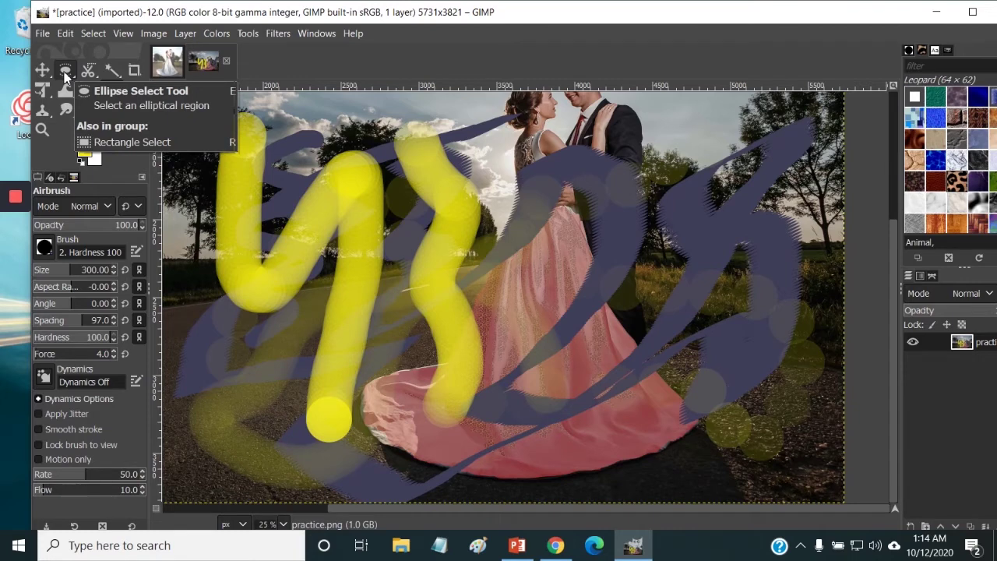
Step: Select an elliptical area about 1700 × 1448 px over the middle of the photo and switch to the Paintbrush tool
{"action": "left_click_drag", "start_coordinate": [66, 74], "coordinate": [111, 92]}
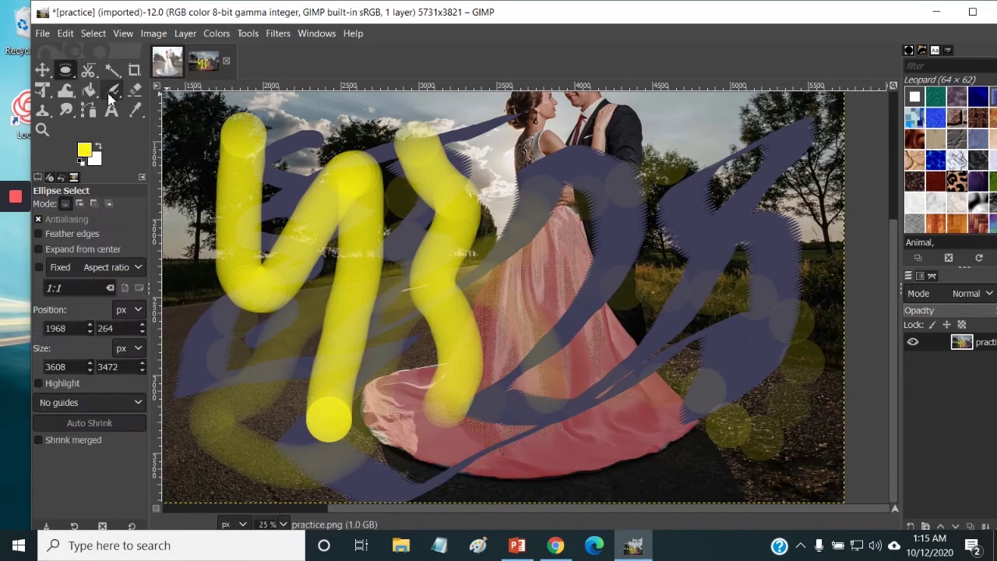
{"action": "left_click_drag", "start_coordinate": [333, 162], "coordinate": [598, 386]}
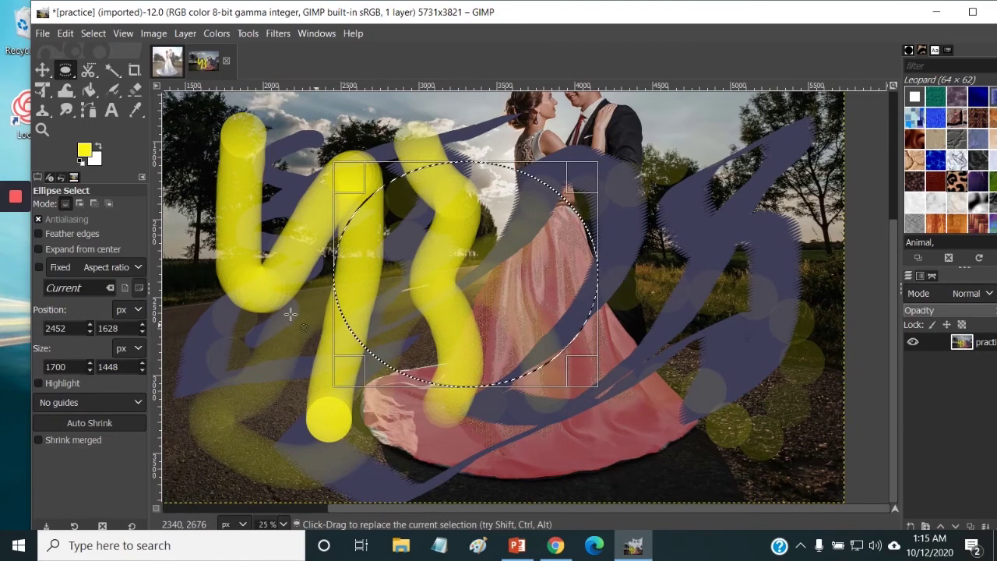
{"action": "left_click", "coordinate": [115, 91]}
{"action": "left_click", "coordinate": [117, 93]}
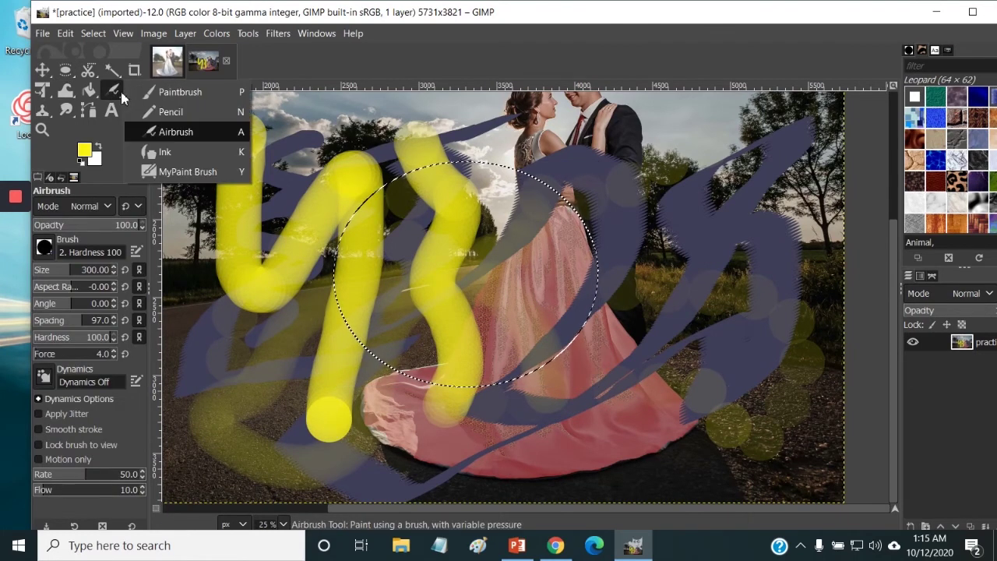
{"action": "left_click", "coordinate": [170, 98]}
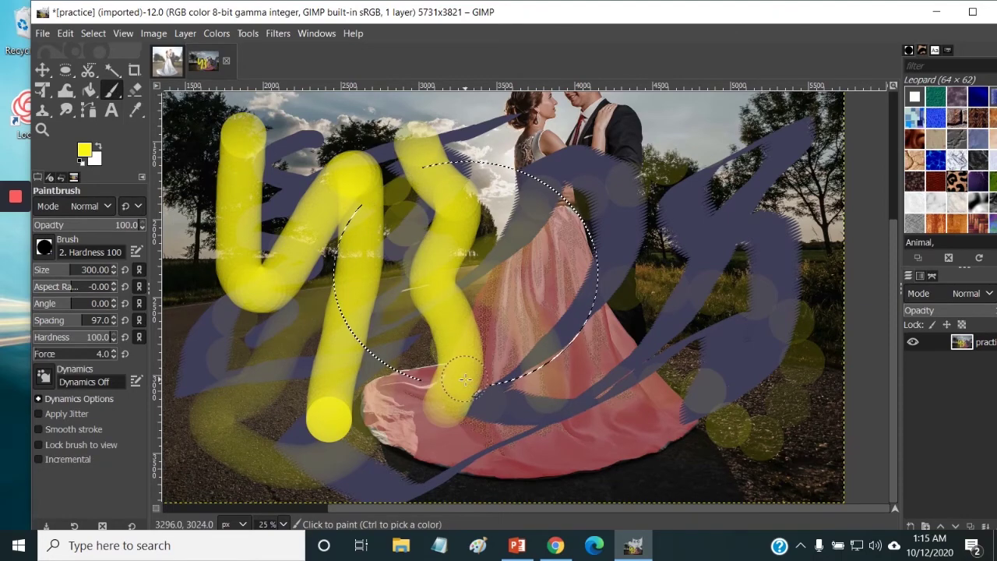
Step: Set the foreground colour to a very dark green
{"action": "left_click", "coordinate": [89, 154]}
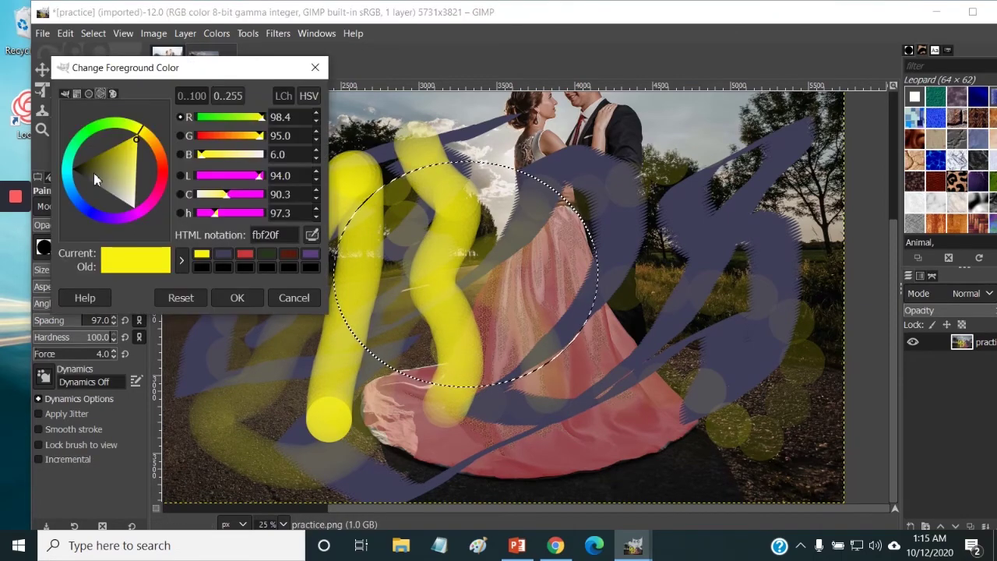
{"action": "left_click", "coordinate": [79, 143]}
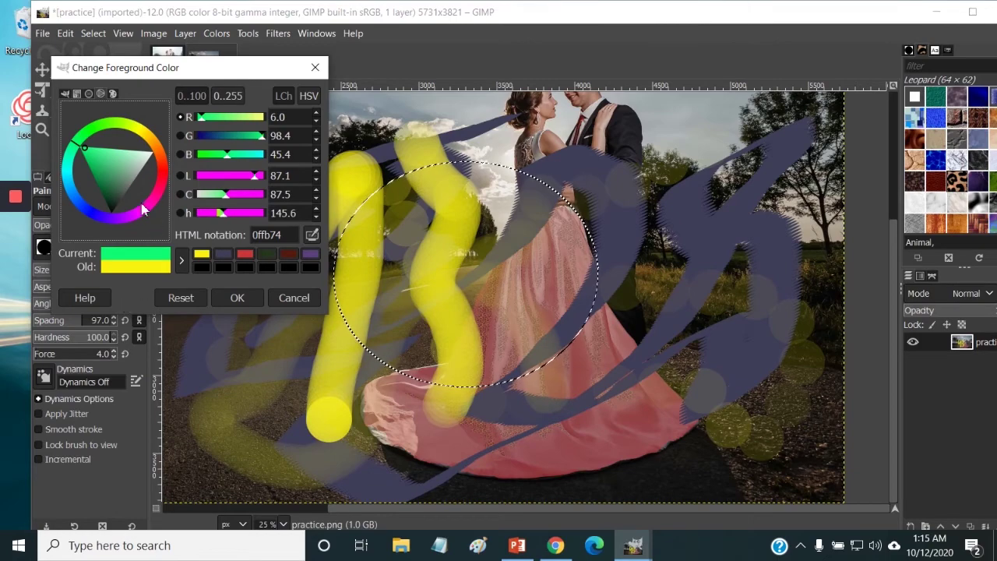
{"action": "left_click_drag", "start_coordinate": [142, 209], "coordinate": [119, 201]}
{"action": "left_click", "coordinate": [237, 298]}
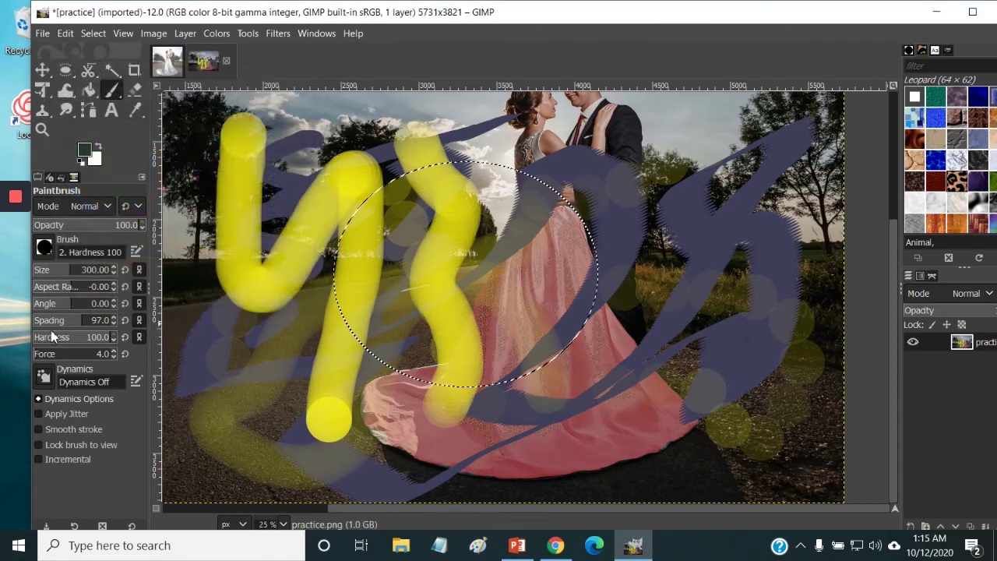
Step: Reset the Paintbrush spacing to 10, and set its size to 576 and force to 100
{"action": "left_click", "coordinate": [124, 320]}
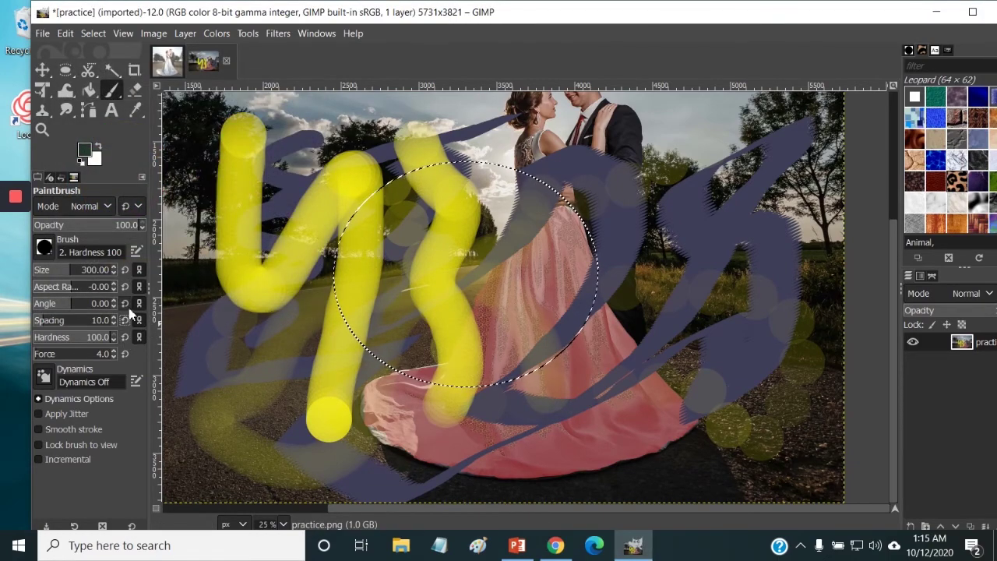
{"action": "left_click", "coordinate": [125, 269]}
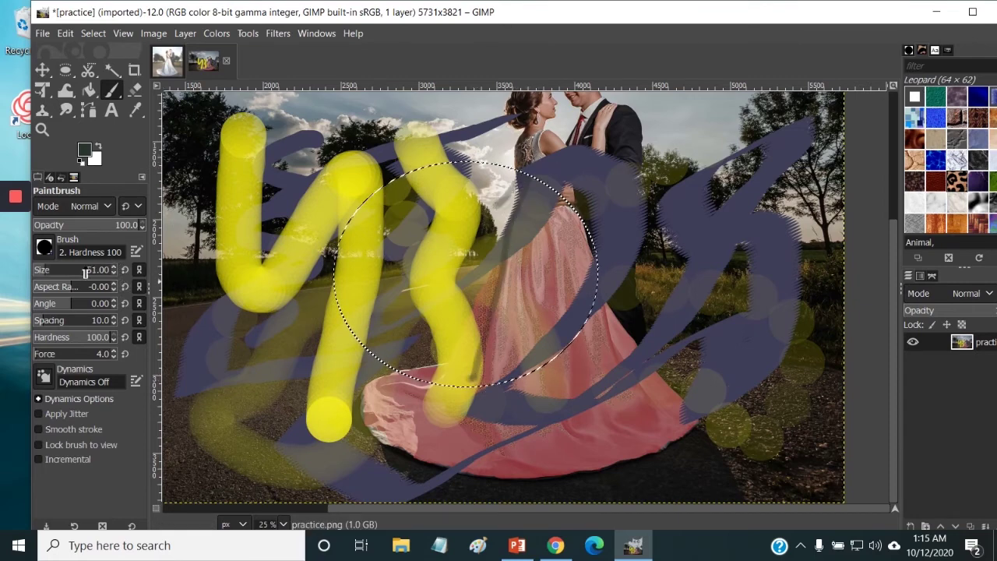
{"action": "left_click", "coordinate": [62, 273]}
{"action": "left_click_drag", "start_coordinate": [55, 354], "coordinate": [117, 360]}
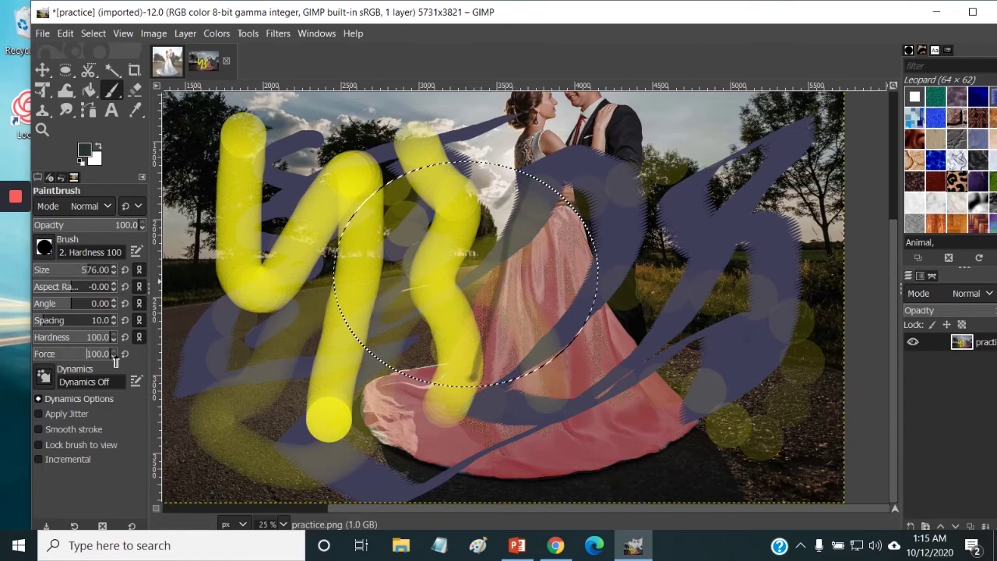
Step: Paint over most of the elliptical selection with broad dark green Paintbrush strokes
{"action": "left_click_drag", "start_coordinate": [412, 369], "coordinate": [506, 282]}
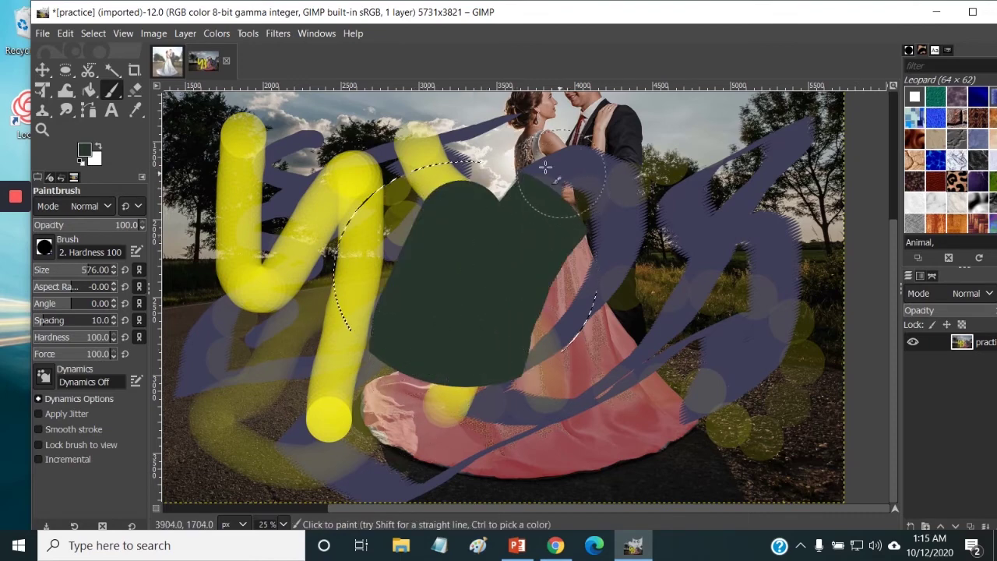
{"action": "mouse_move", "coordinate": [405, 134]}
{"action": "left_mouse_down"}
{"action": "mouse_move", "coordinate": [311, 262]}
{"action": "mouse_move", "coordinate": [576, 304]}
{"action": "left_mouse_up"}
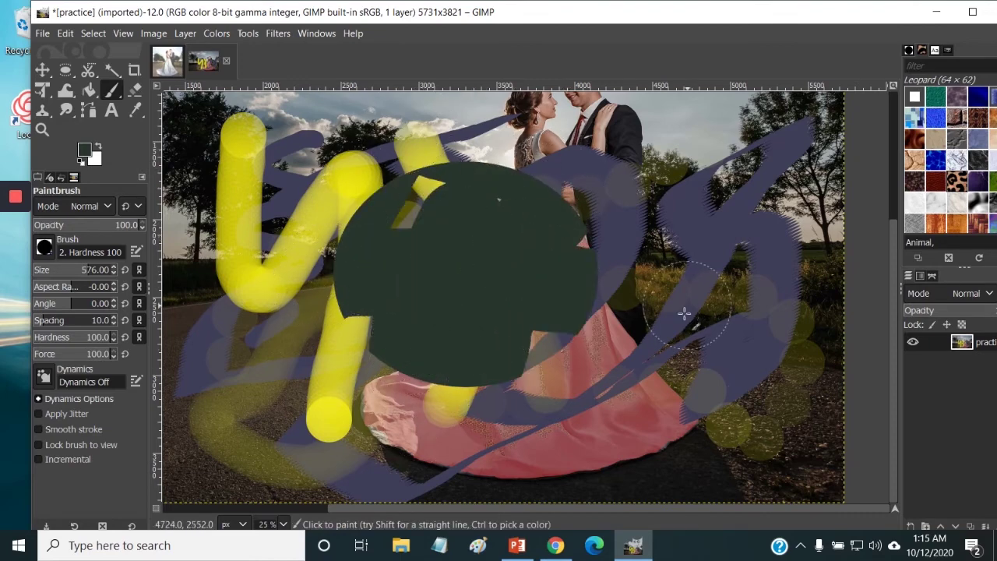
{"action": "left_click_drag", "start_coordinate": [490, 397], "coordinate": [492, 390]}
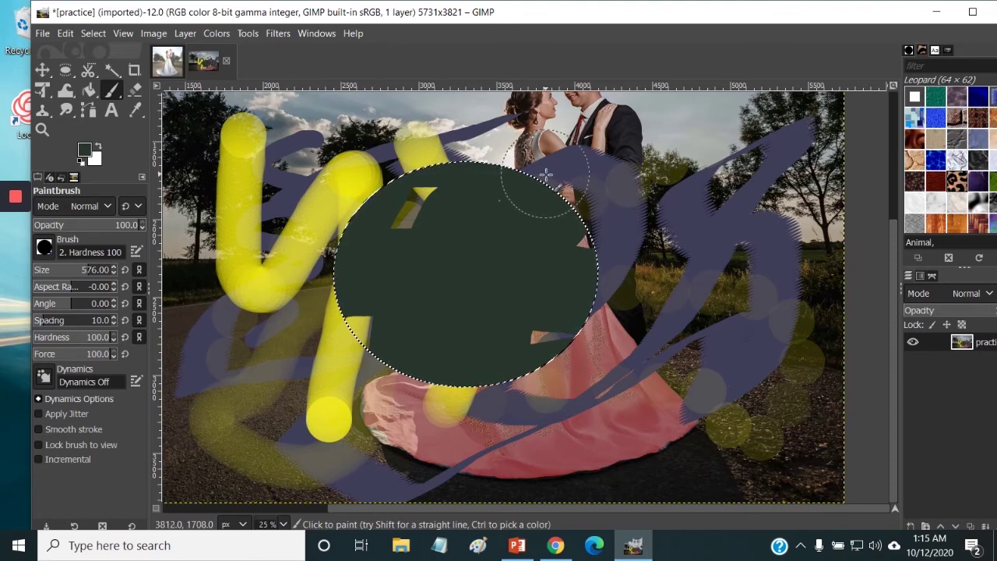
Step: Open a fresh copy of practice.png from the USB DISK (D:) drive
{"action": "mouse_move", "coordinate": [12, 201]}
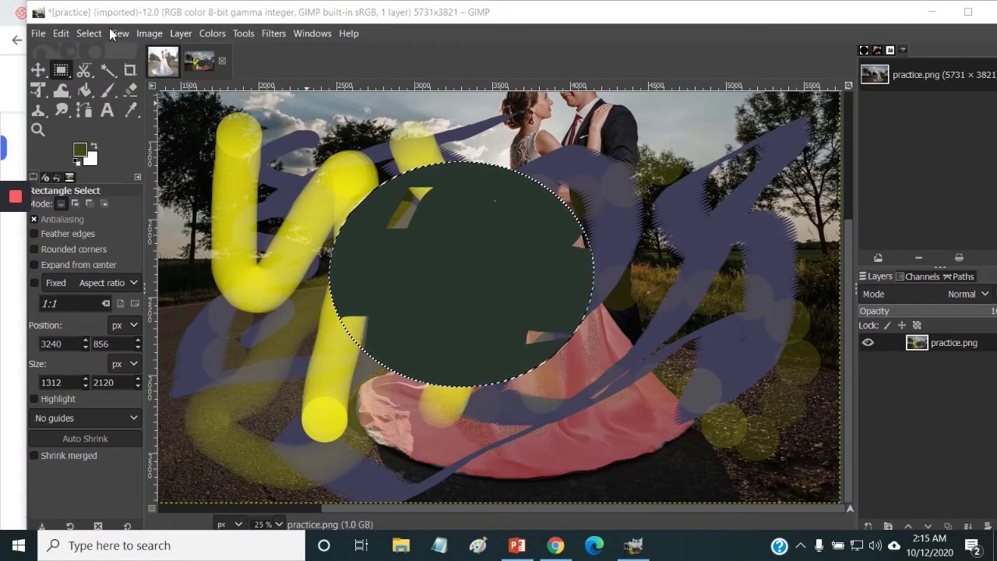
{"action": "left_click", "coordinate": [39, 32]}
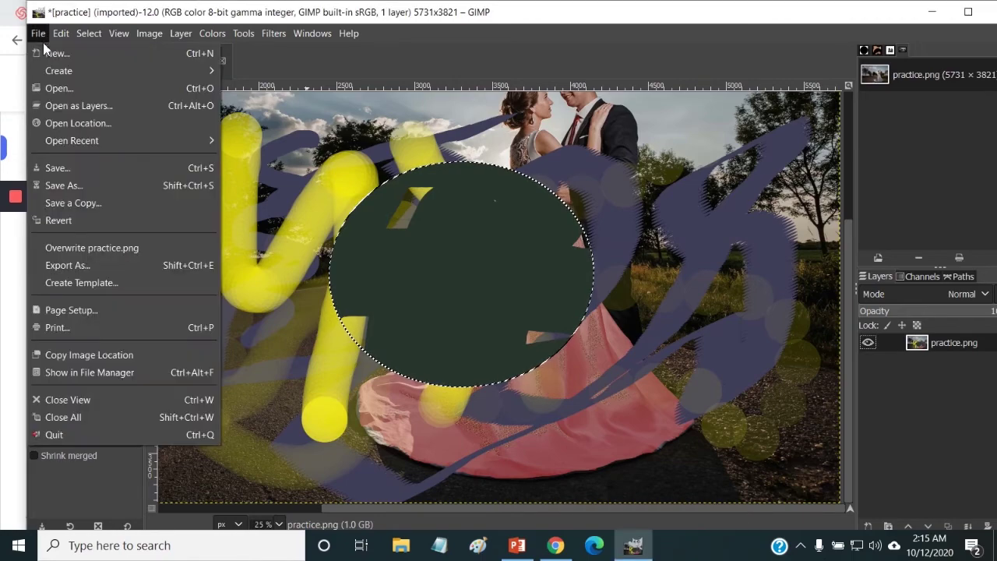
{"action": "left_click", "coordinate": [55, 89]}
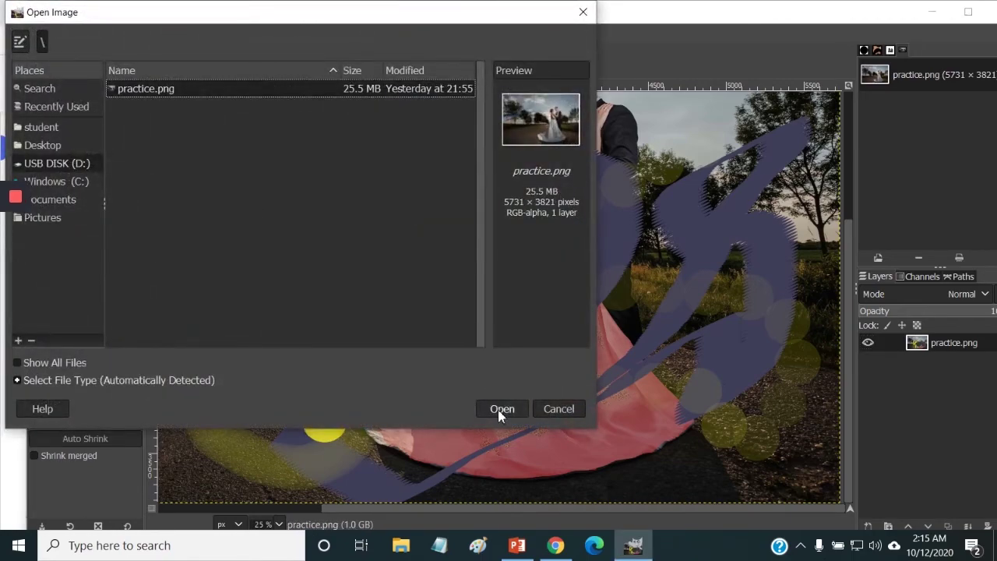
{"action": "left_click", "coordinate": [499, 412]}
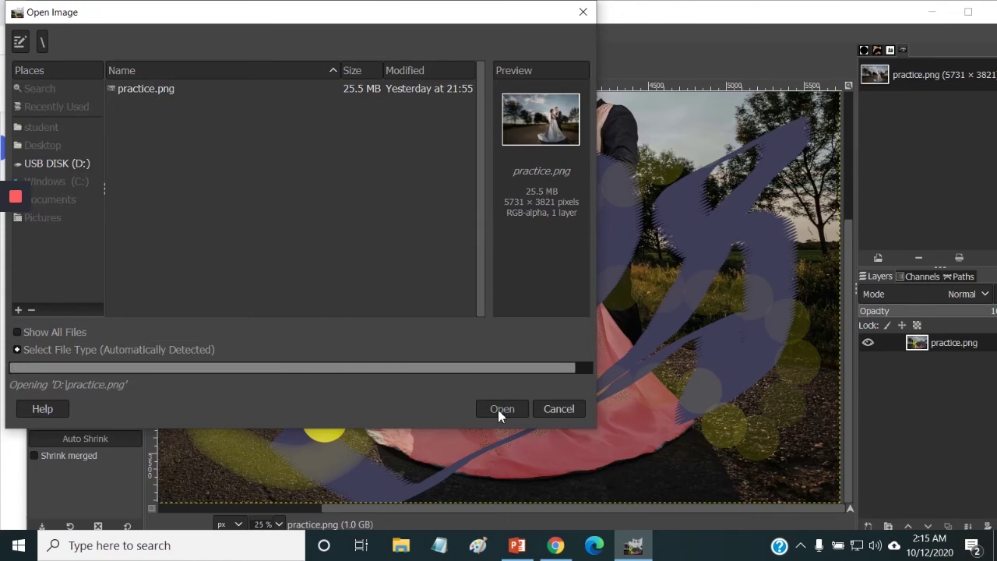
{"action": "left_click", "coordinate": [252, 257]}
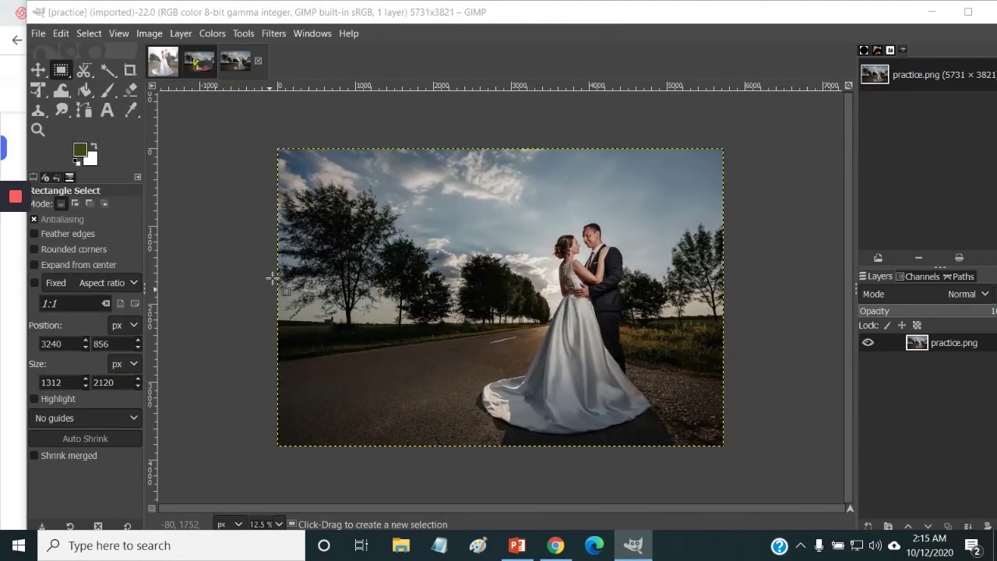
Step: View the 800x800 cropped image, and return to the newly opened, unedited practice.png
{"action": "left_click", "coordinate": [171, 68]}
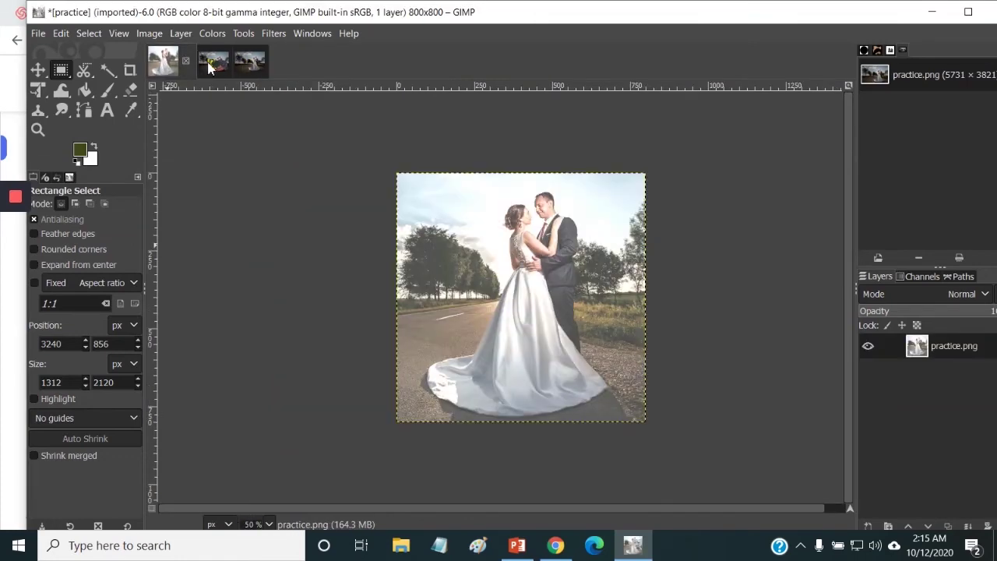
{"action": "left_click", "coordinate": [240, 69]}
{"action": "left_click", "coordinate": [243, 67]}
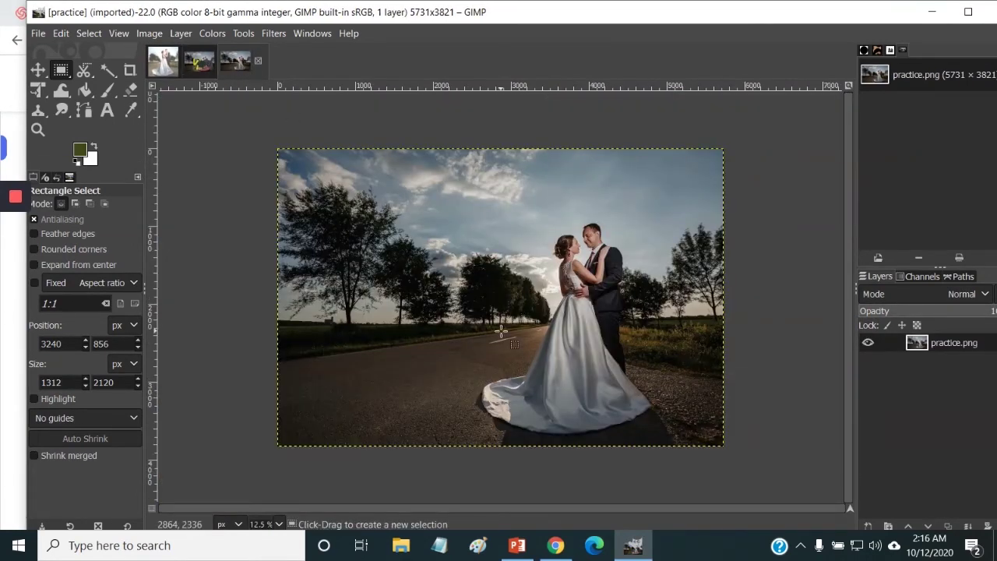
Step: Set the Text tool's font to a bold Bookman Old Style variant for adding text to practice.png
{"action": "left_click", "coordinate": [279, 525]}
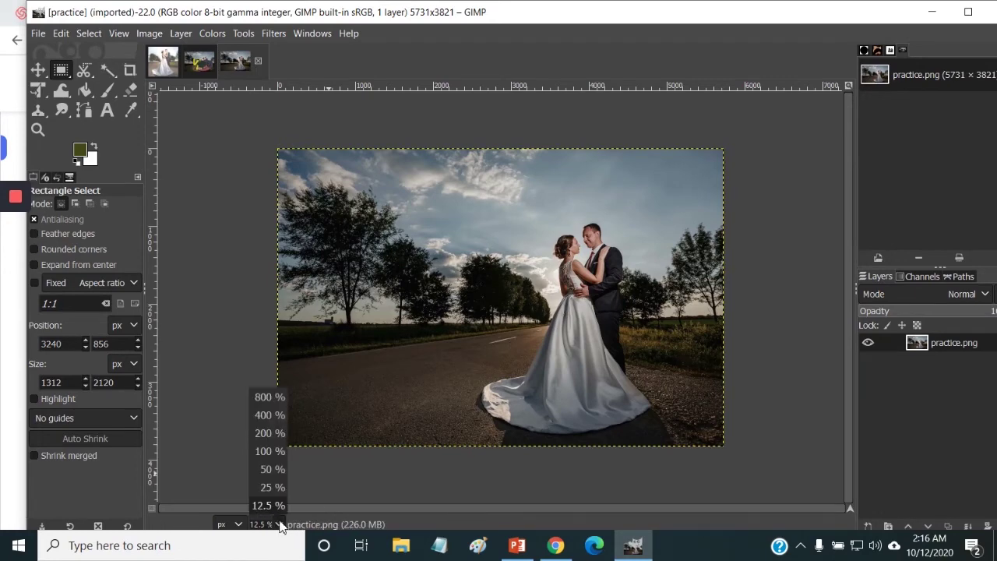
{"action": "left_click", "coordinate": [272, 470]}
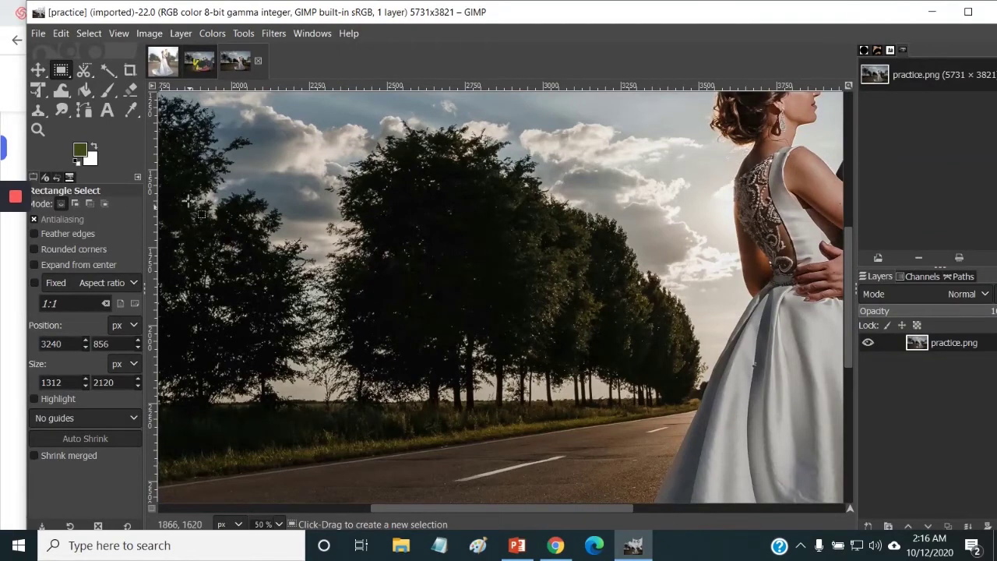
{"action": "left_click", "coordinate": [108, 111]}
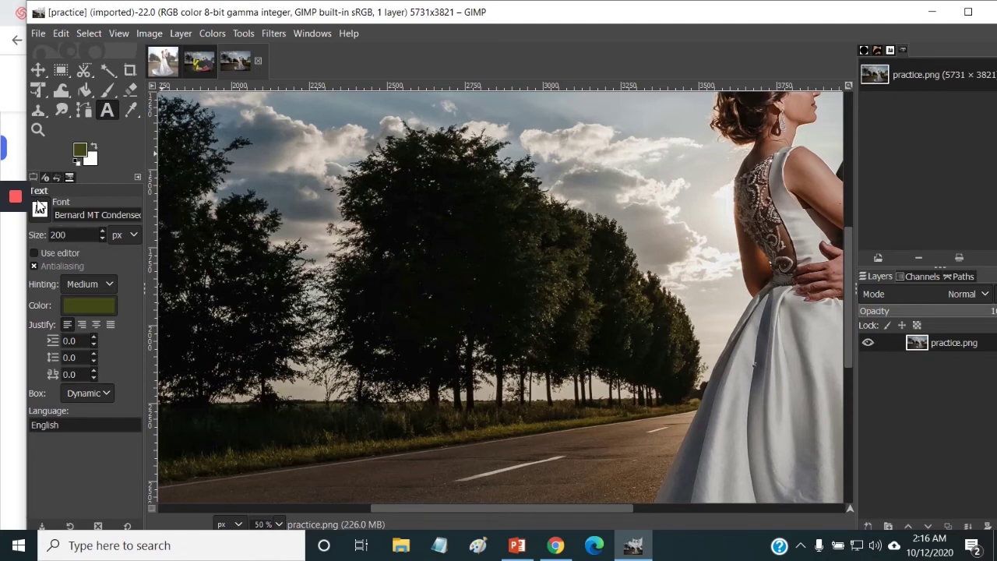
{"action": "left_click", "coordinate": [39, 210]}
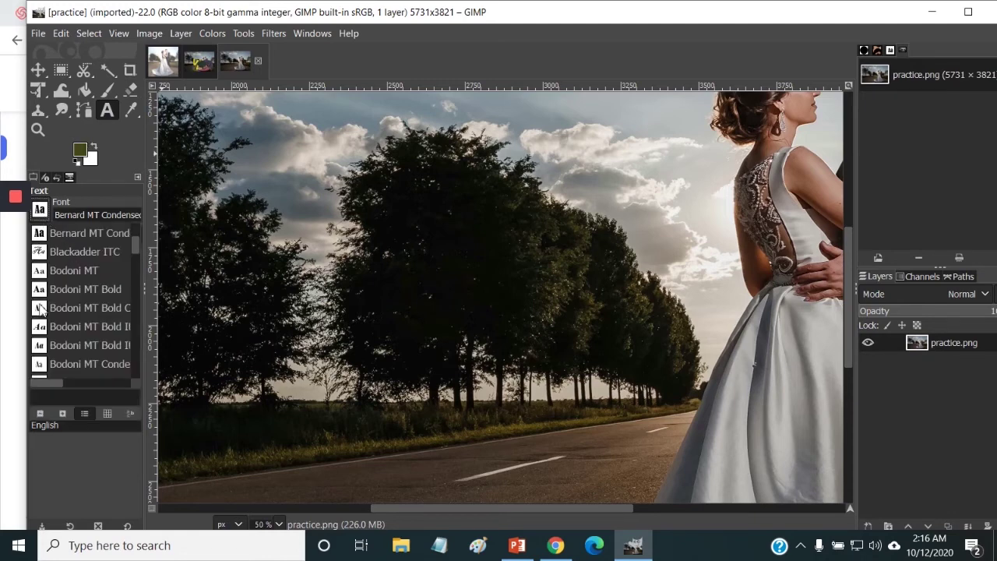
{"action": "scroll", "coordinate": [45, 337], "scroll_direction": "down", "scroll_amount": 5}
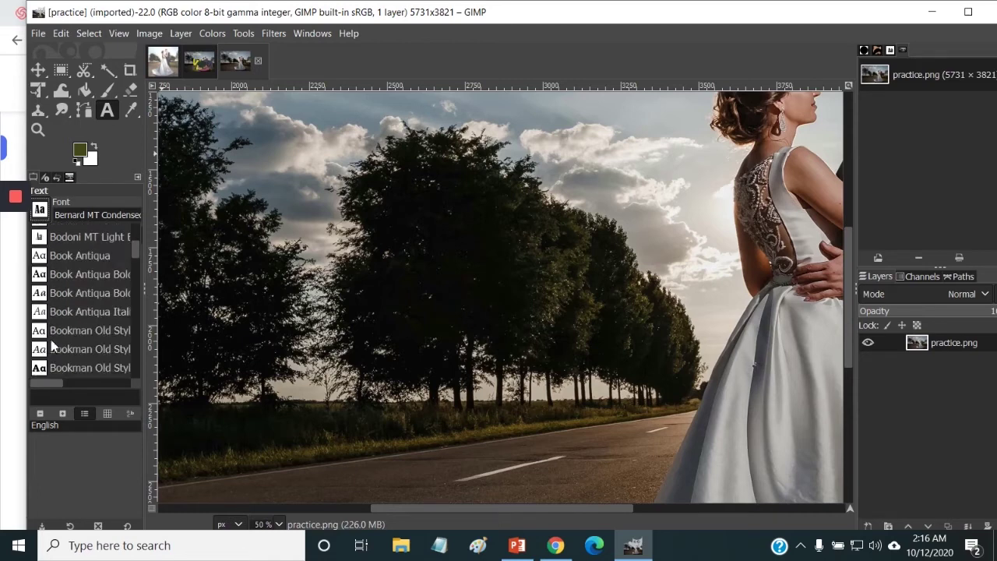
{"action": "left_click", "coordinate": [45, 347]}
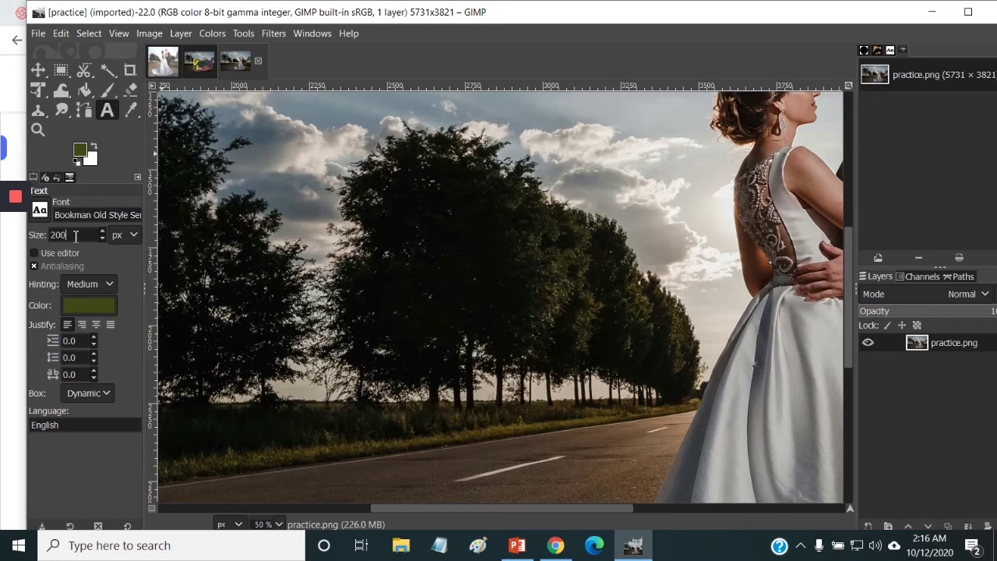
Step: Change the text color to bright yellow-green, c2d115
{"action": "left_click", "coordinate": [86, 306]}
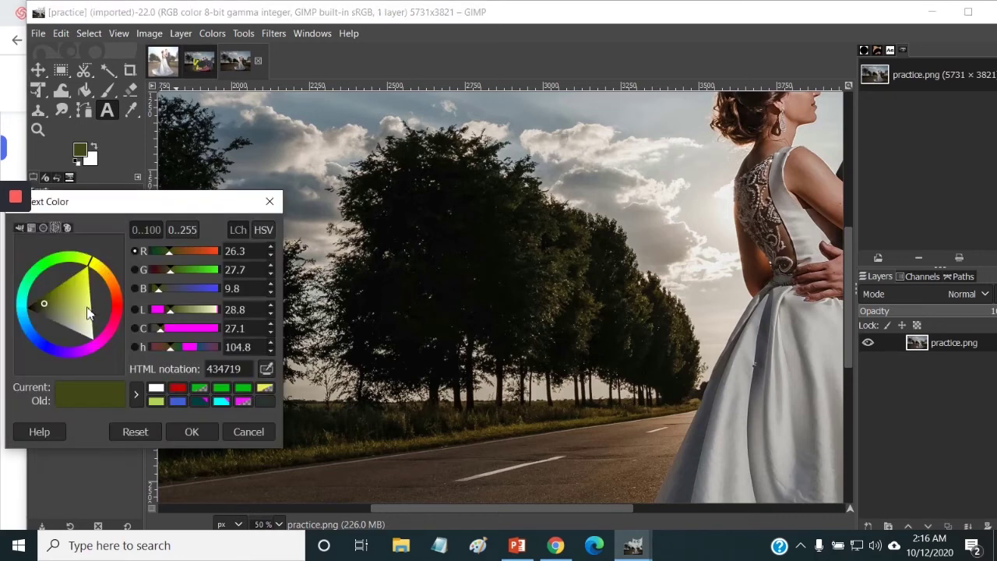
{"action": "left_click", "coordinate": [77, 280]}
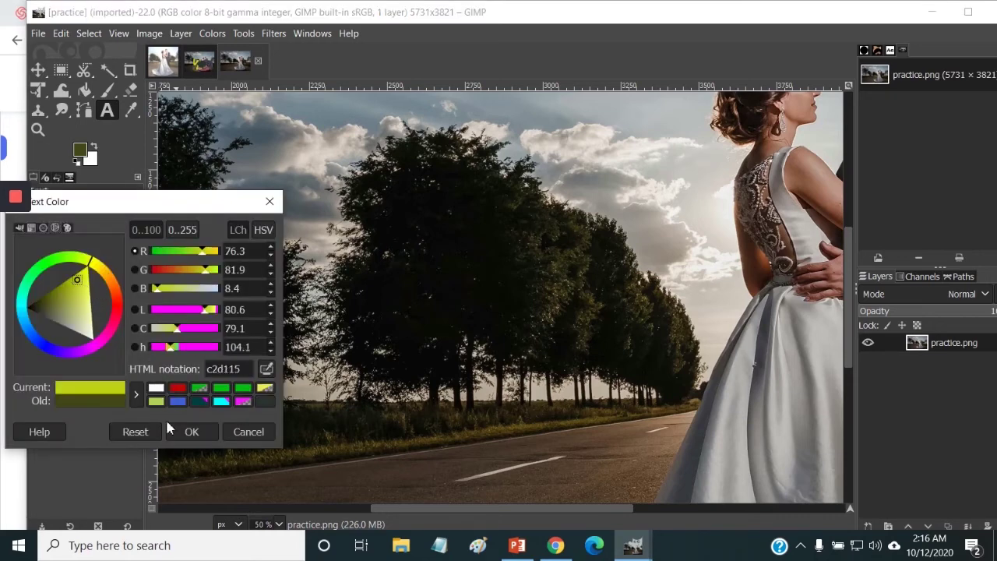
{"action": "left_click", "coordinate": [189, 432]}
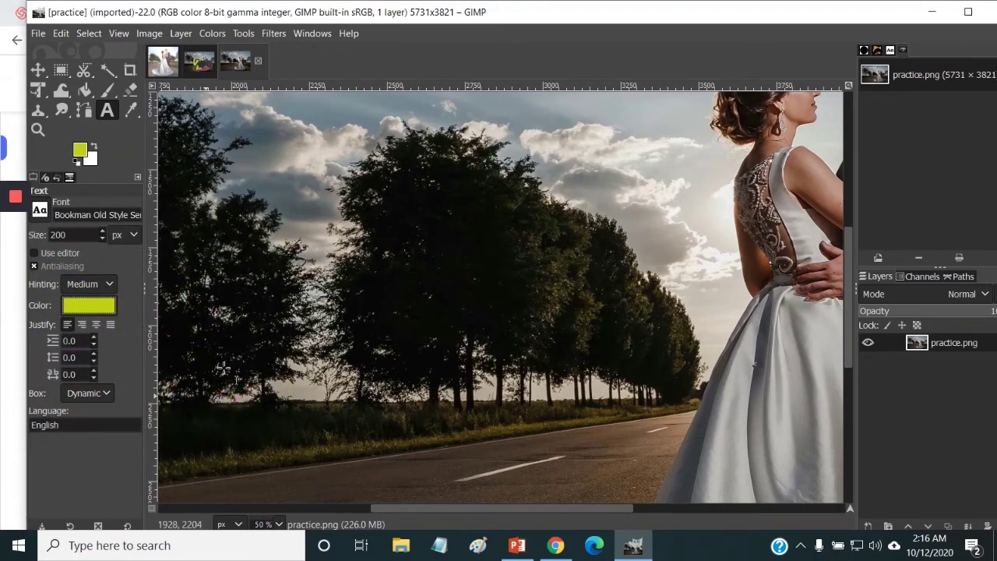
Step: Add the text "Hello world" over the trees left of the couple
{"action": "left_click", "coordinate": [198, 229]}
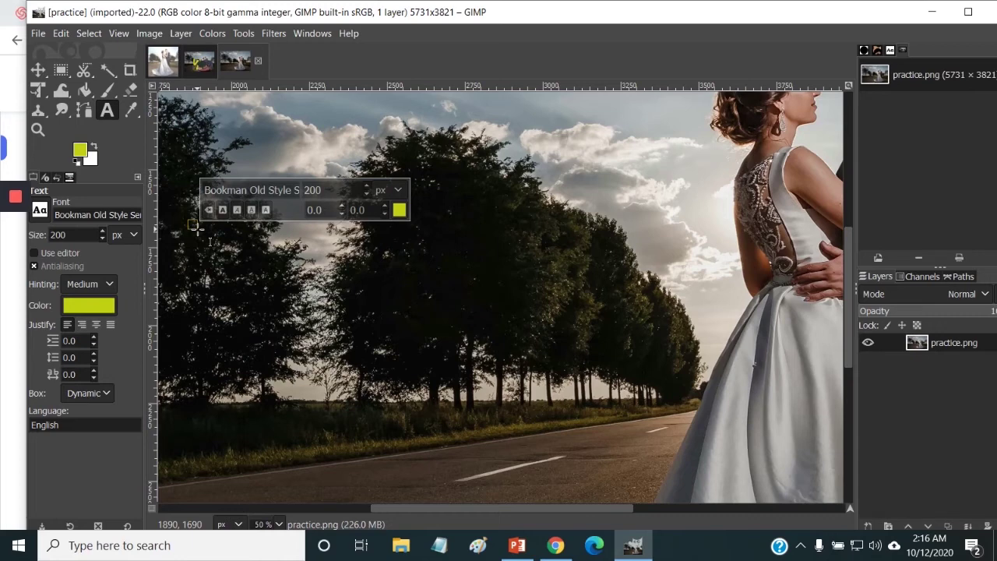
{"action": "type", "text": "Helo"}
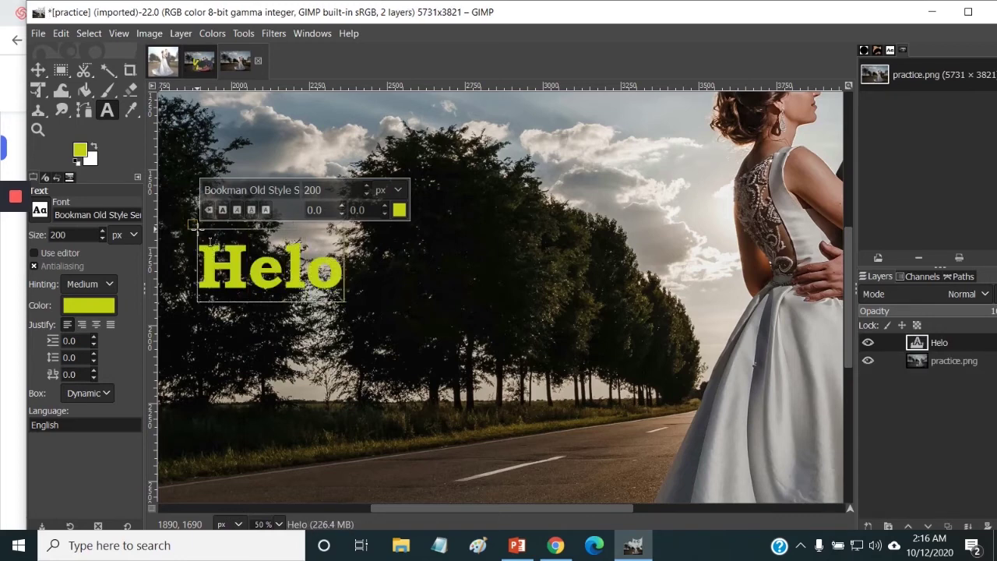
{"action": "key", "text": "BackSpace"}
{"action": "type", "text": "lo world"}
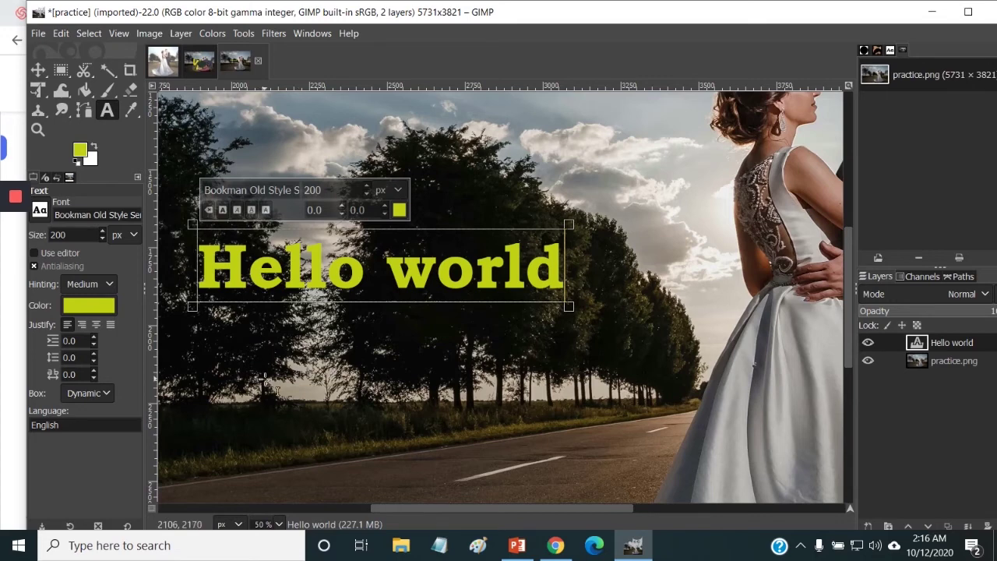
Step: Draw a wide text box below the first text and enter "Hello world" in it
{"action": "left_click", "coordinate": [192, 352]}
{"action": "left_click_drag", "start_coordinate": [192, 352], "coordinate": [804, 491]}
{"action": "scroll", "coordinate": [641, 441], "scroll_direction": "down", "scroll_amount": 5}
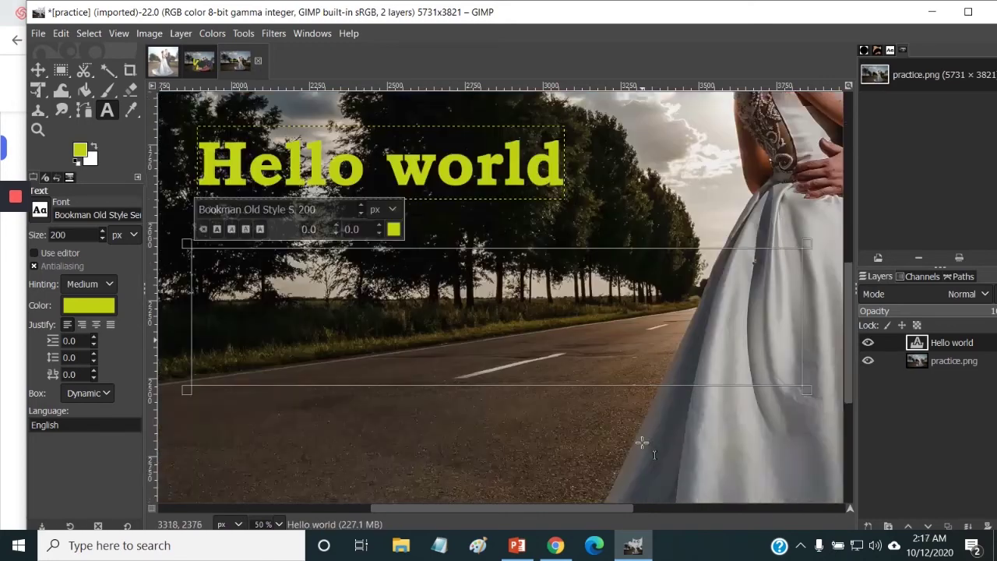
{"action": "scroll", "coordinate": [387, 289], "scroll_direction": "up", "scroll_amount": 5}
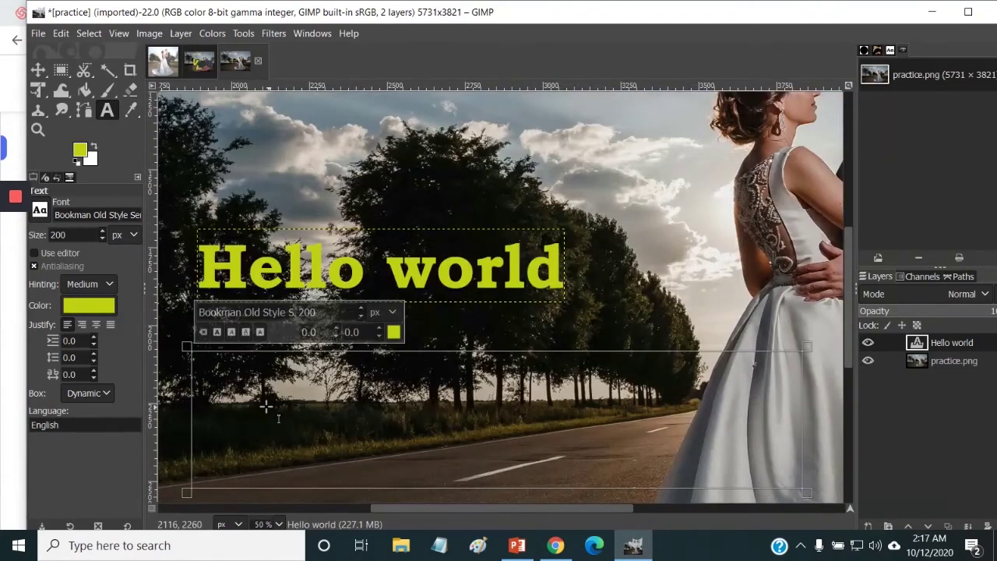
{"action": "type", "text": "H"}
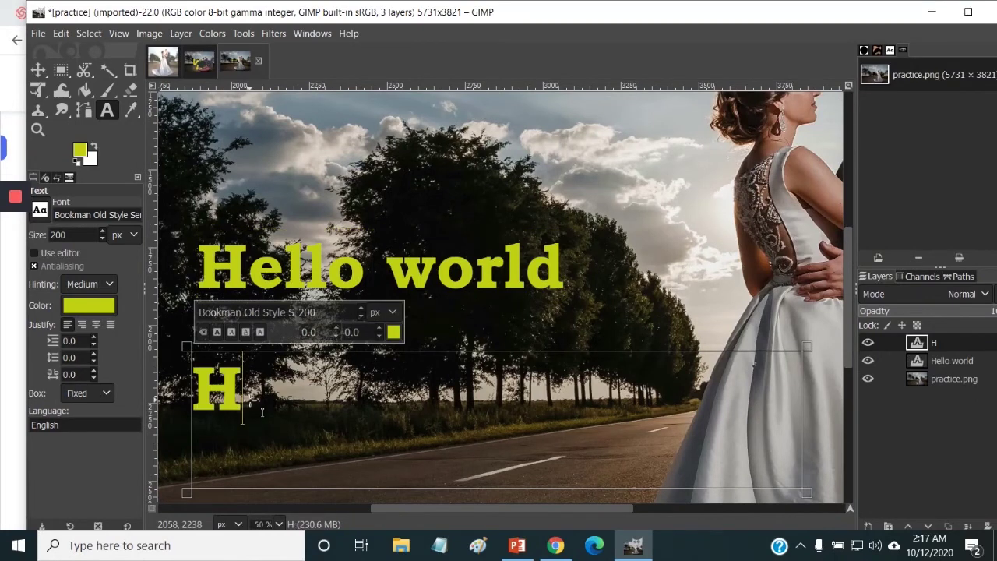
{"action": "type", "text": "ello wor"}
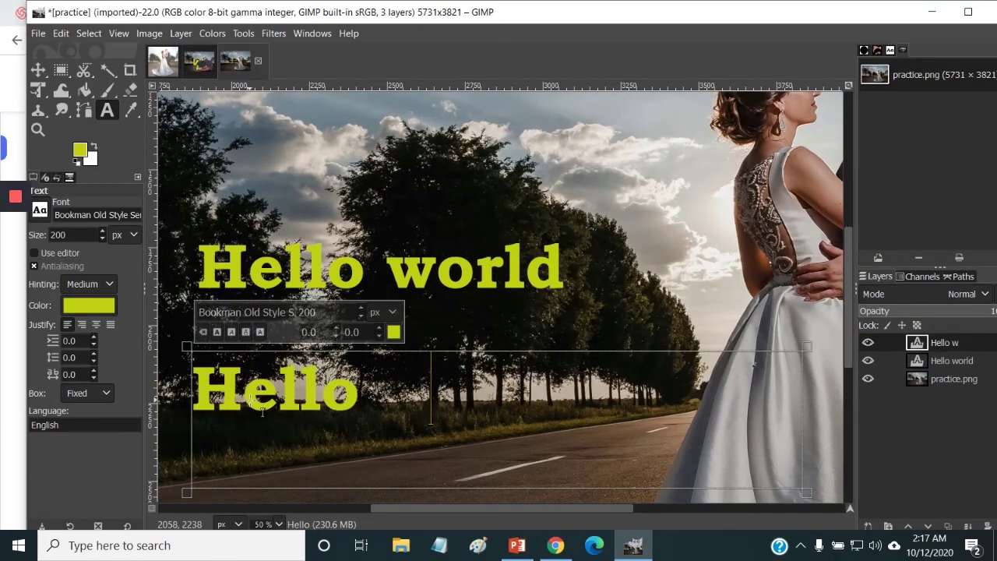
{"action": "type", "text": "ld"}
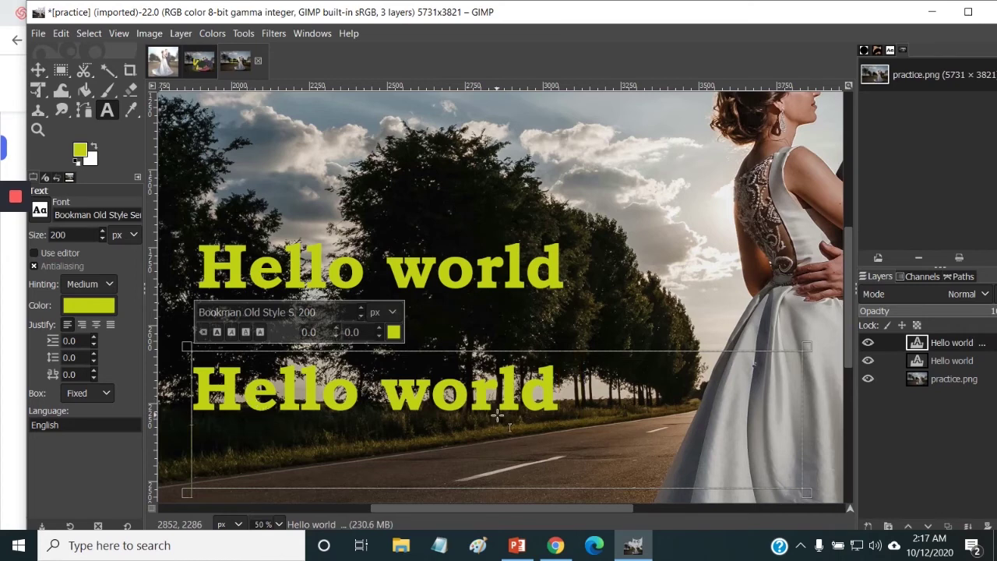
Step: Add two "Hello again" lines to the lower text, and make its box taller and narrower to fit all three lines
{"action": "key", "text": "Return"}
{"action": "type", "text": "Hello"}
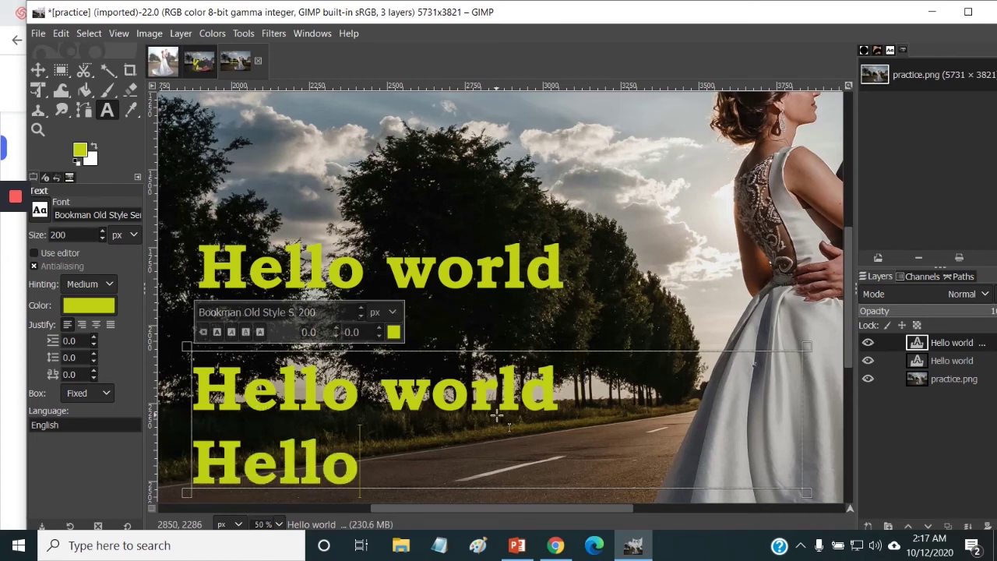
{"action": "type", "text": " again"}
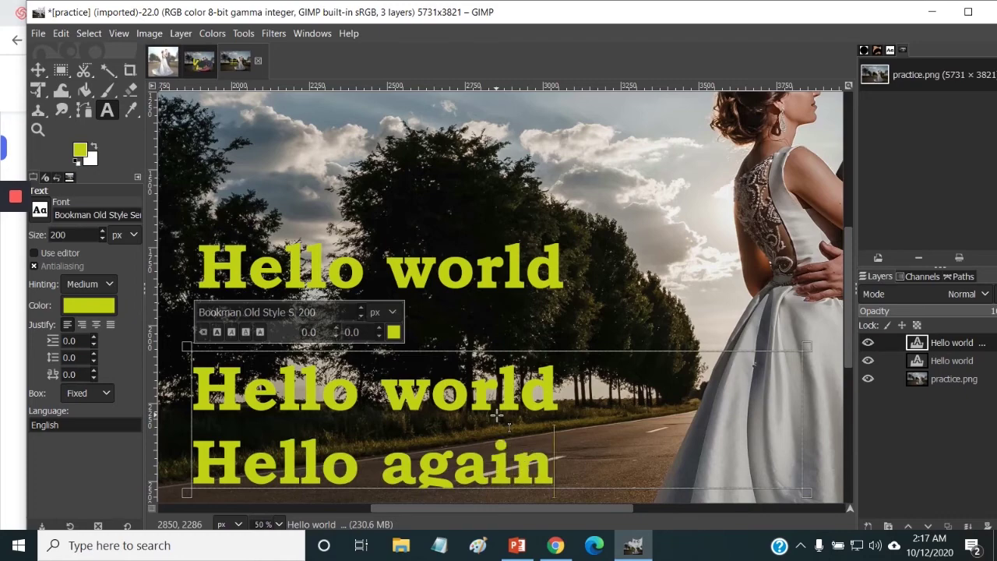
{"action": "scroll", "coordinate": [706, 370], "scroll_direction": "down", "scroll_amount": 3}
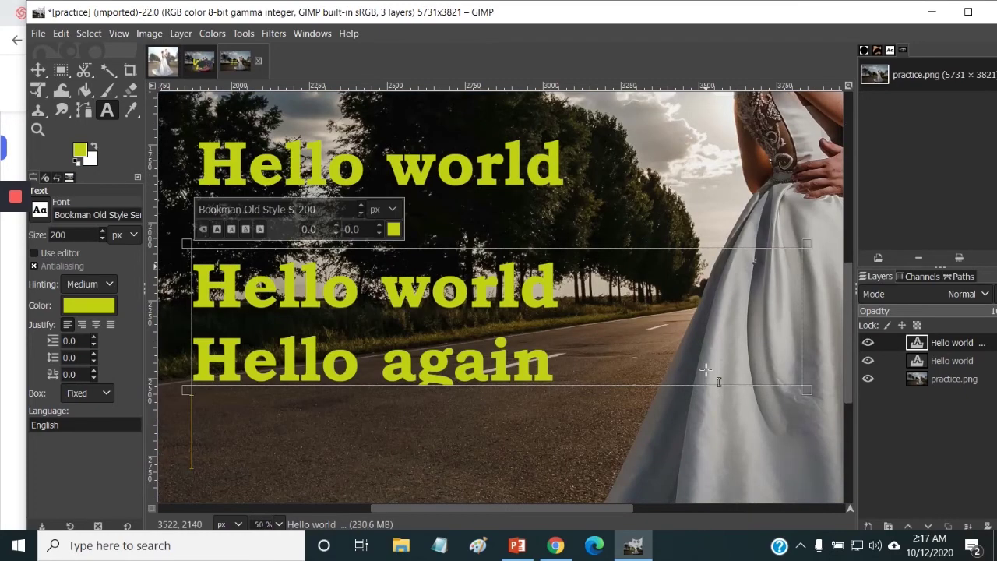
{"action": "scroll", "coordinate": [706, 369], "scroll_direction": "down", "scroll_amount": 3}
{"action": "type", "text": "Hello again"}
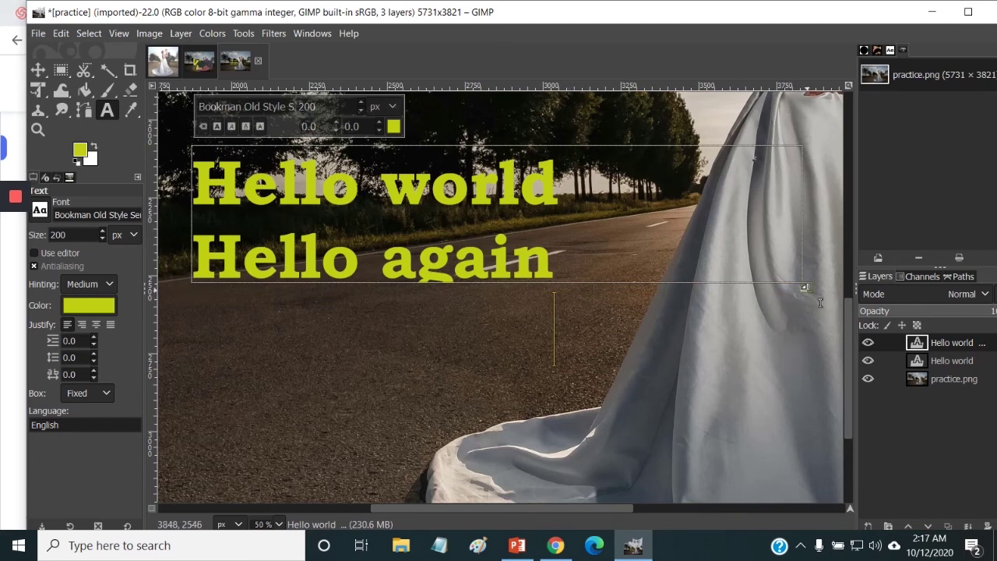
{"action": "left_click_drag", "start_coordinate": [822, 302], "coordinate": [750, 423]}
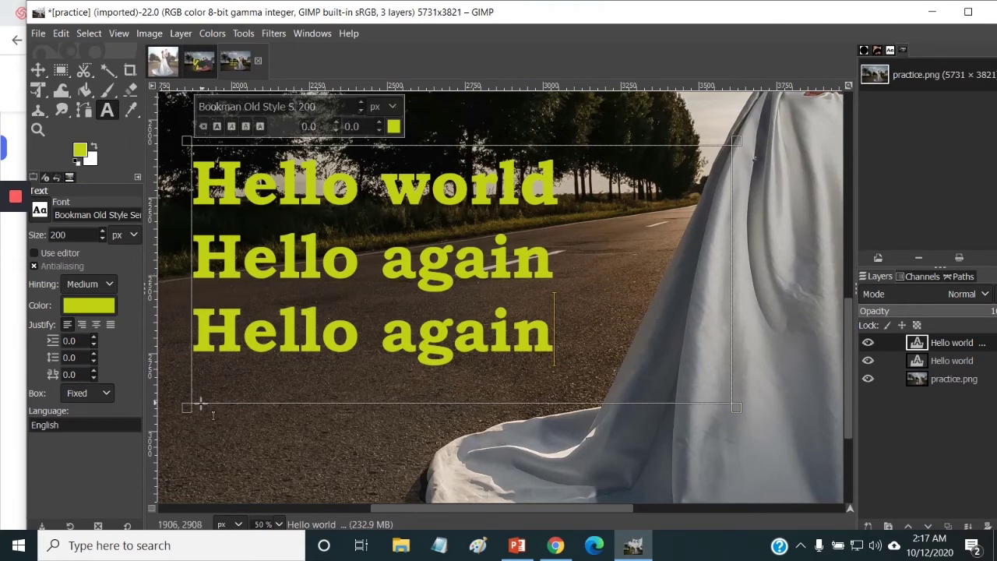
Step: Hide and show both text layers and the practice.png layer in turn to see what each contains
{"action": "scroll", "coordinate": [494, 397], "scroll_direction": "up", "scroll_amount": 3}
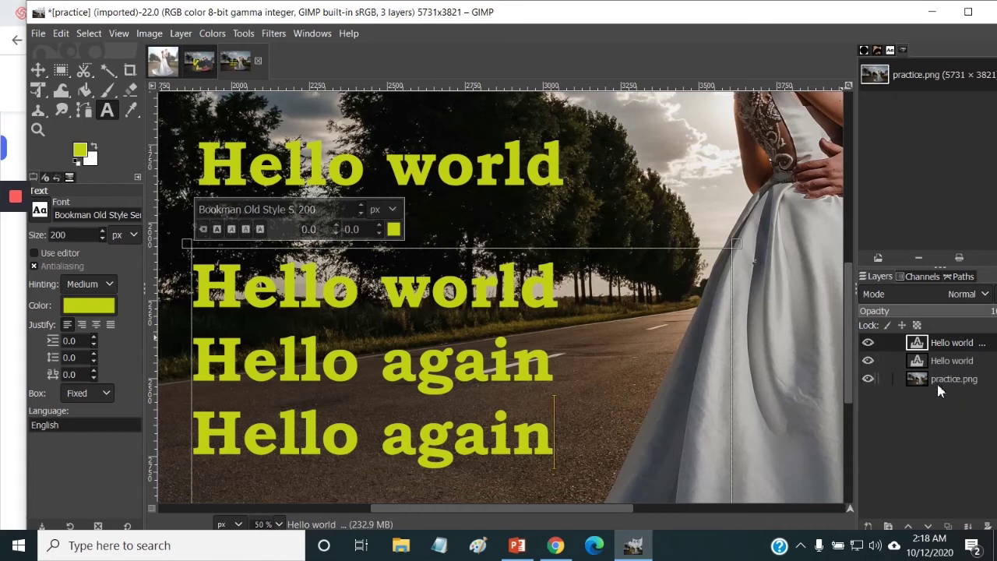
{"action": "left_click", "coordinate": [868, 343]}
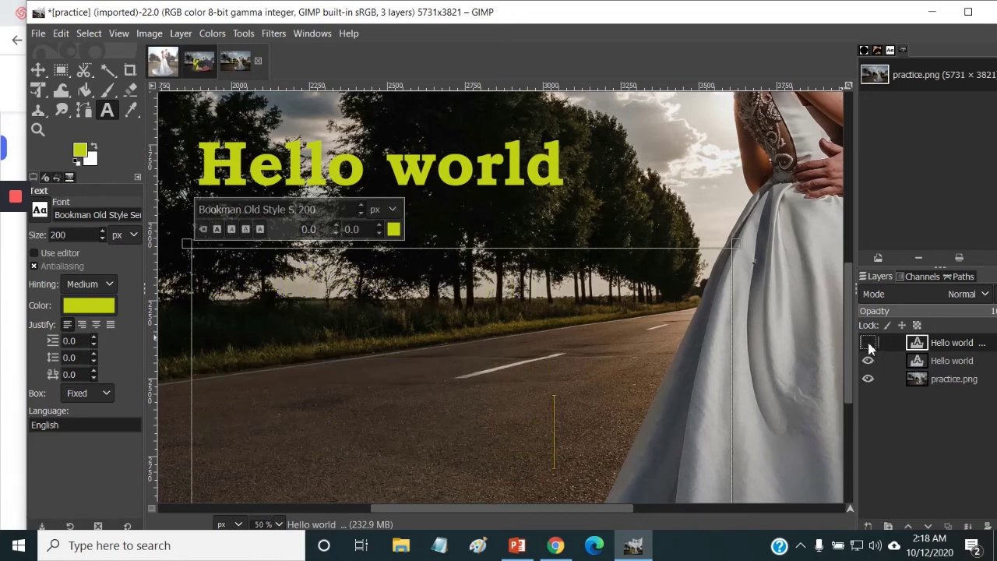
{"action": "left_click", "coordinate": [868, 343]}
{"action": "left_click", "coordinate": [868, 361]}
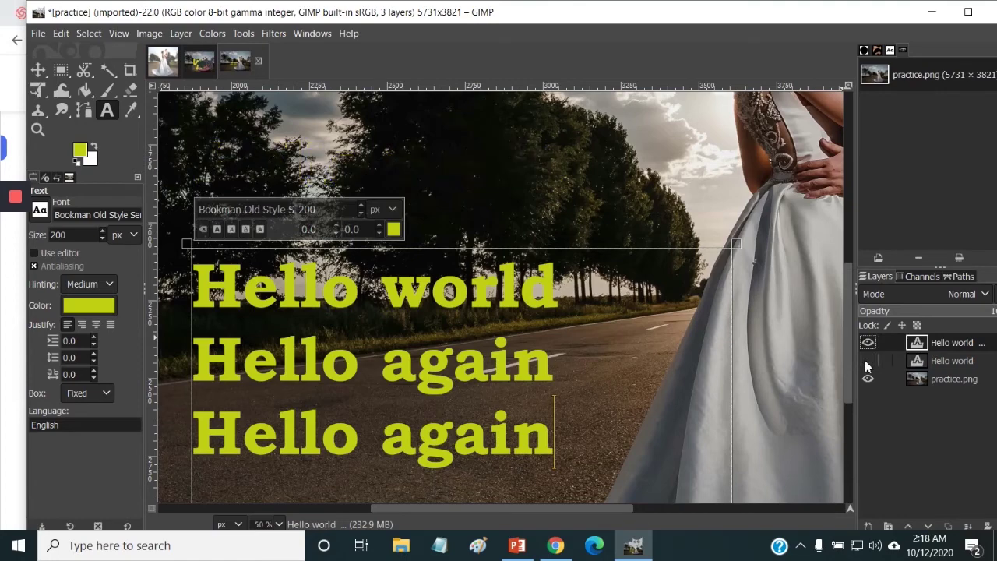
{"action": "left_click", "coordinate": [868, 361]}
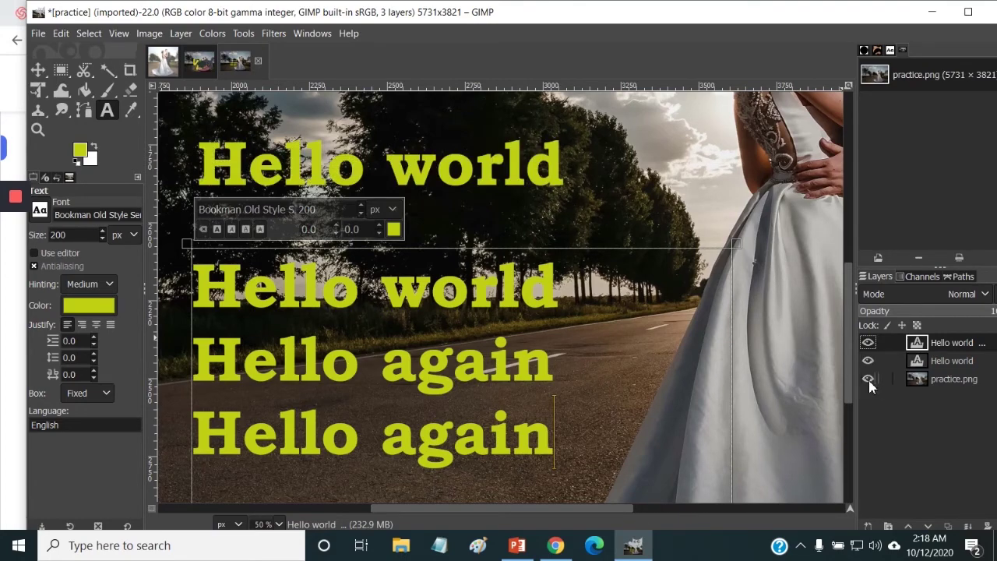
{"action": "left_click", "coordinate": [869, 379]}
{"action": "left_click", "coordinate": [868, 380]}
Step: Paint a Paintbrush stroke across the single-line Hello world text layer, and revert the image to its state before the stroke
{"action": "left_click", "coordinate": [951, 362]}
{"action": "left_click", "coordinate": [954, 380]}
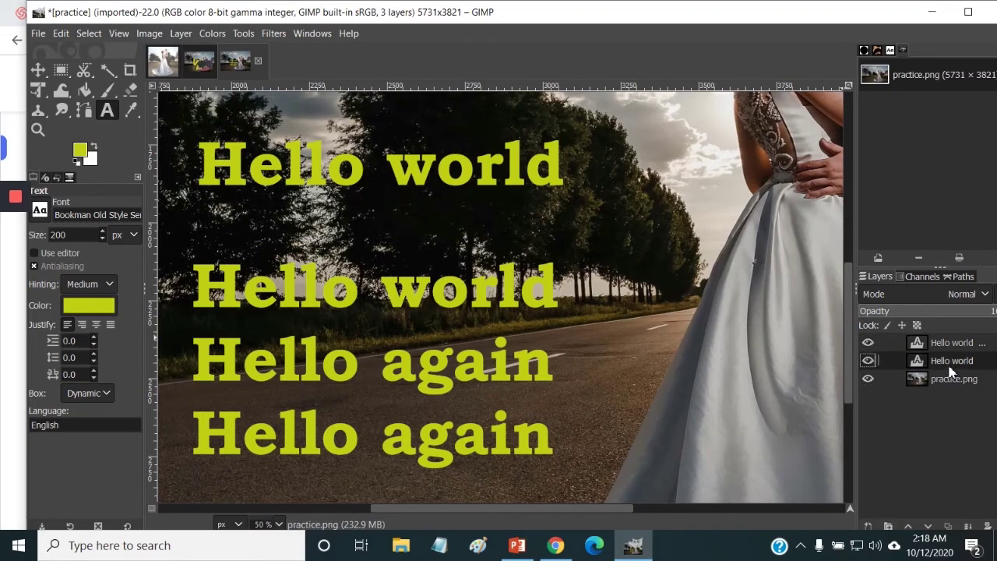
{"action": "left_click", "coordinate": [950, 366]}
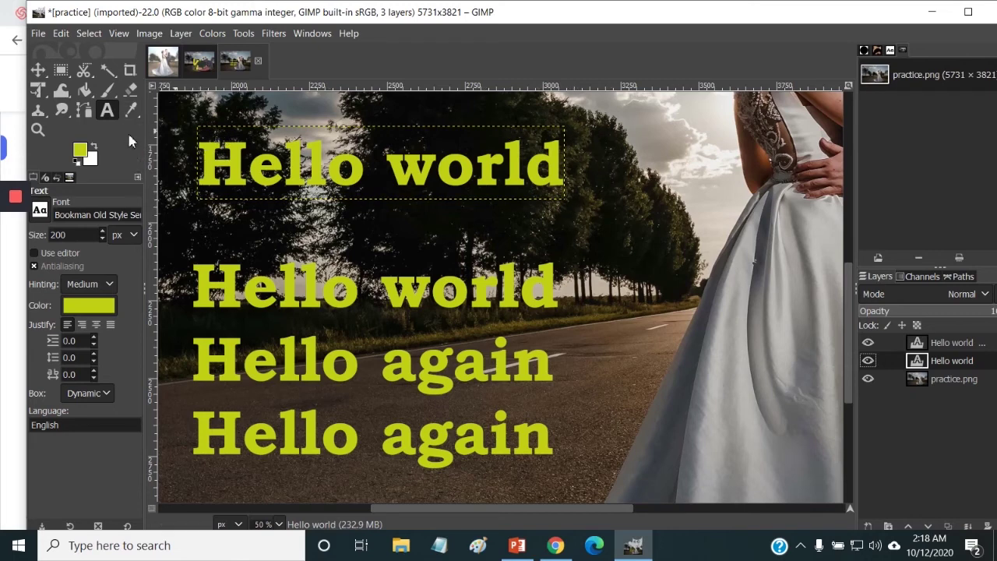
{"action": "left_click", "coordinate": [108, 90]}
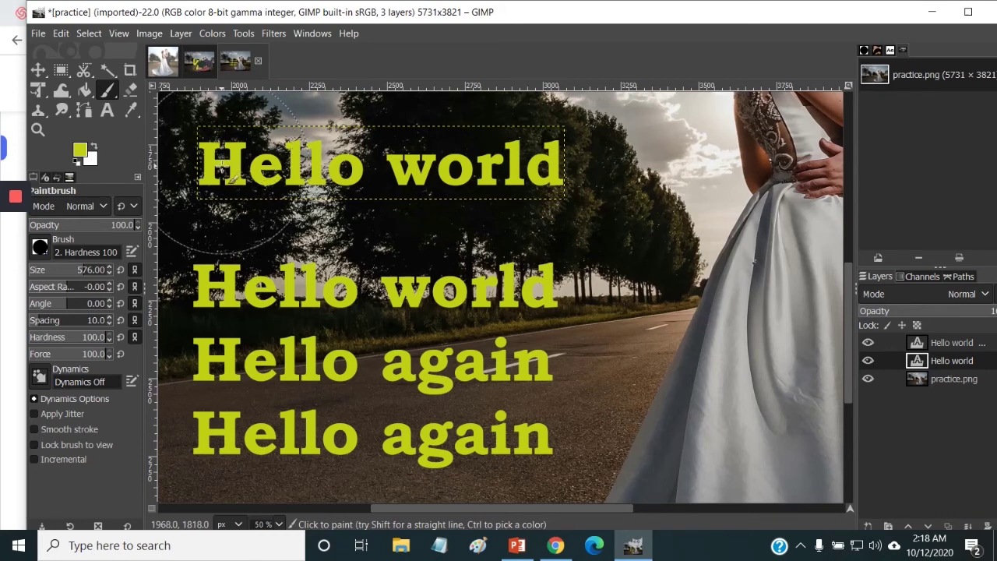
{"action": "left_click_drag", "start_coordinate": [222, 171], "coordinate": [577, 168]}
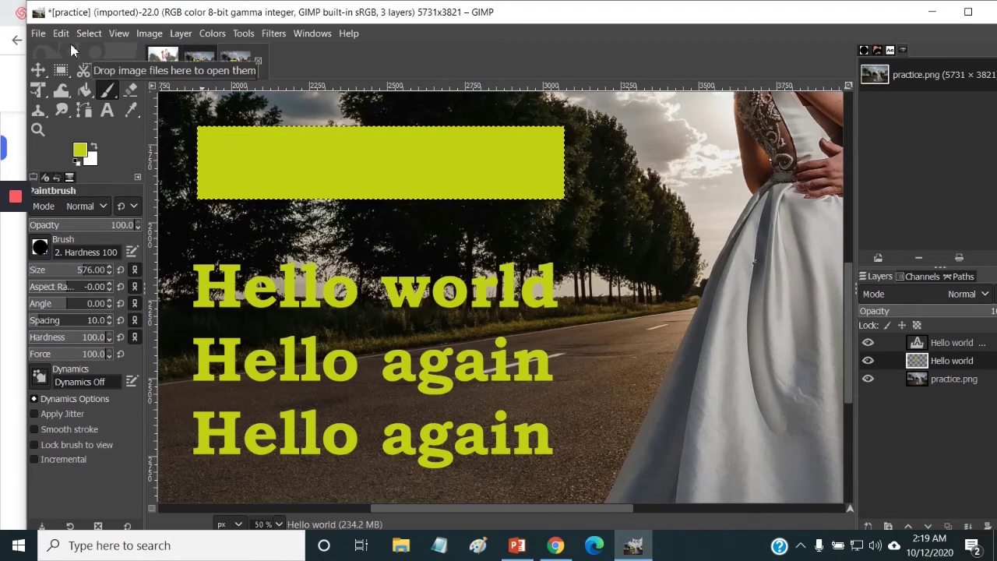
{"action": "left_click", "coordinate": [55, 177]}
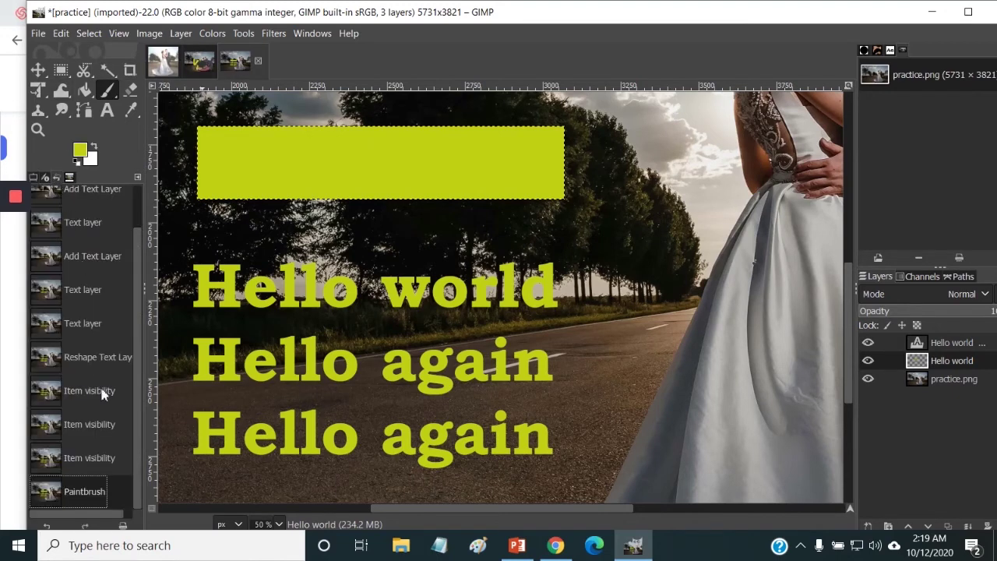
{"action": "left_click", "coordinate": [98, 463]}
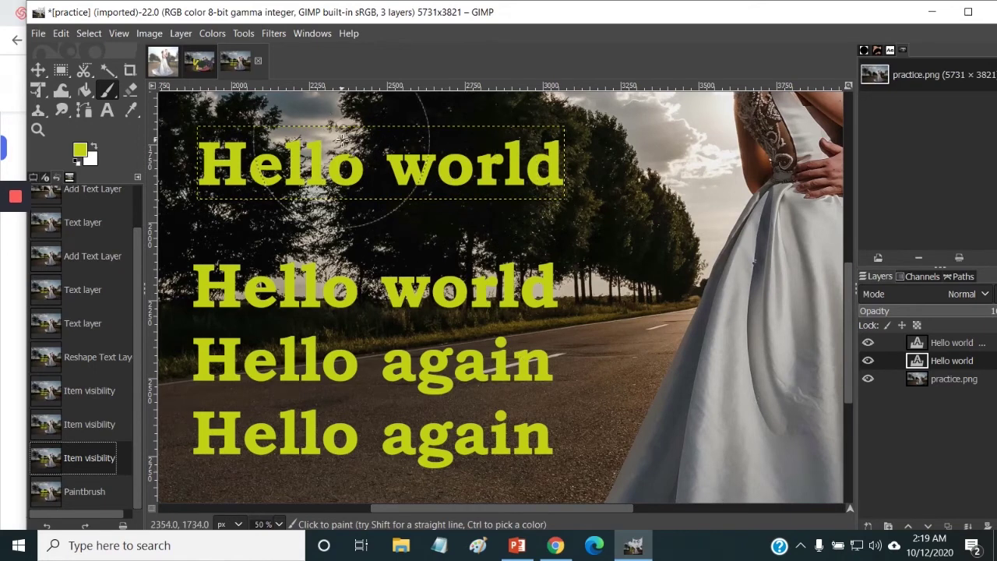
Step: Add a new transparent 5731 x 3821 px layer directly above the single-line Hello world layer
{"action": "left_click", "coordinate": [182, 36]}
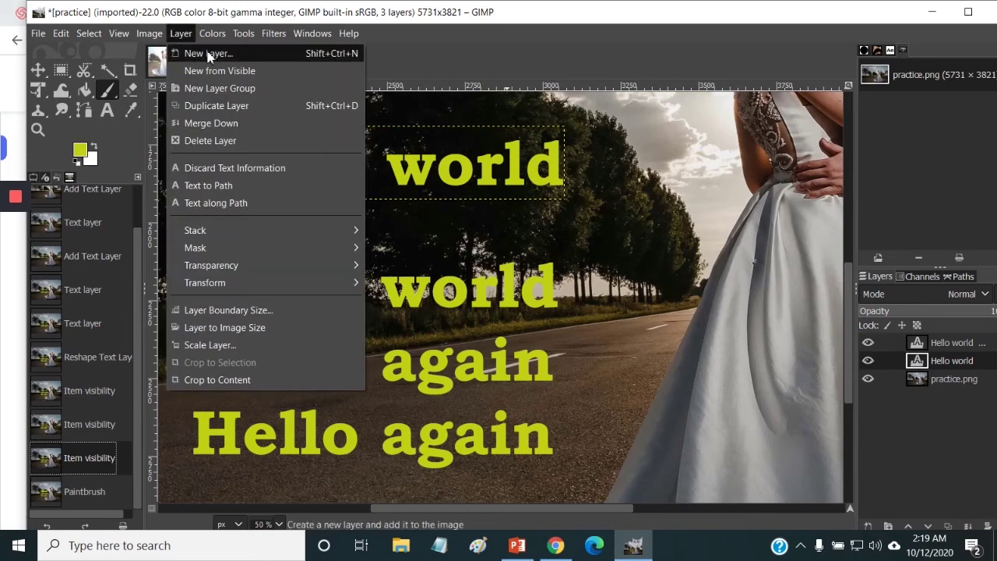
{"action": "left_click", "coordinate": [208, 54]}
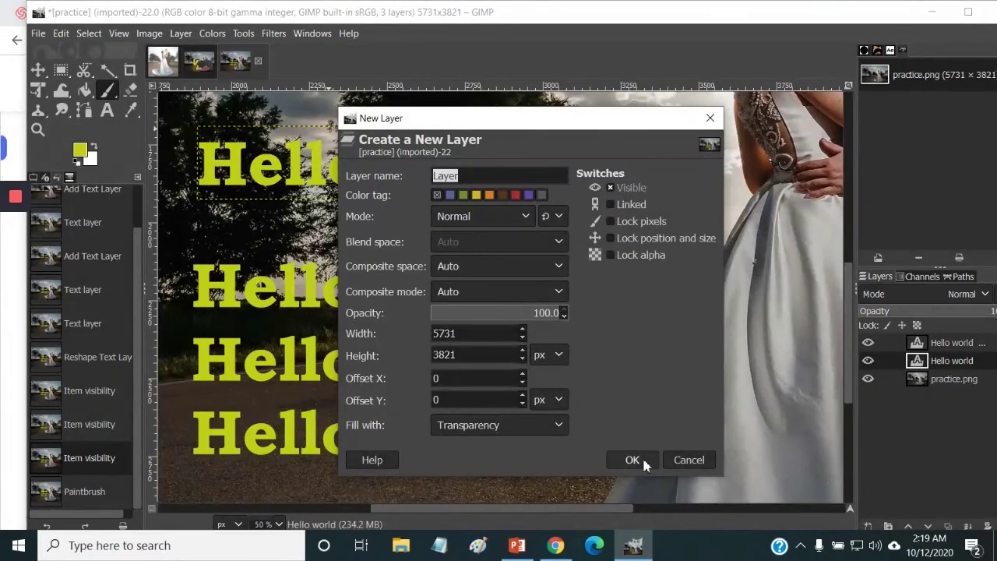
{"action": "left_click", "coordinate": [643, 461]}
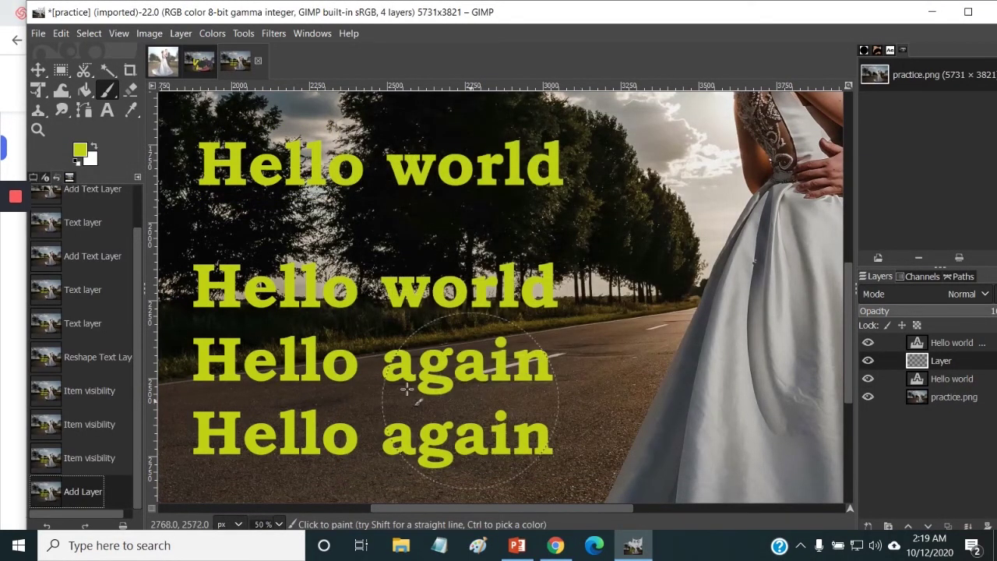
Step: Change the foreground color to blue with HTML notation 1533d1
{"action": "left_click", "coordinate": [81, 152]}
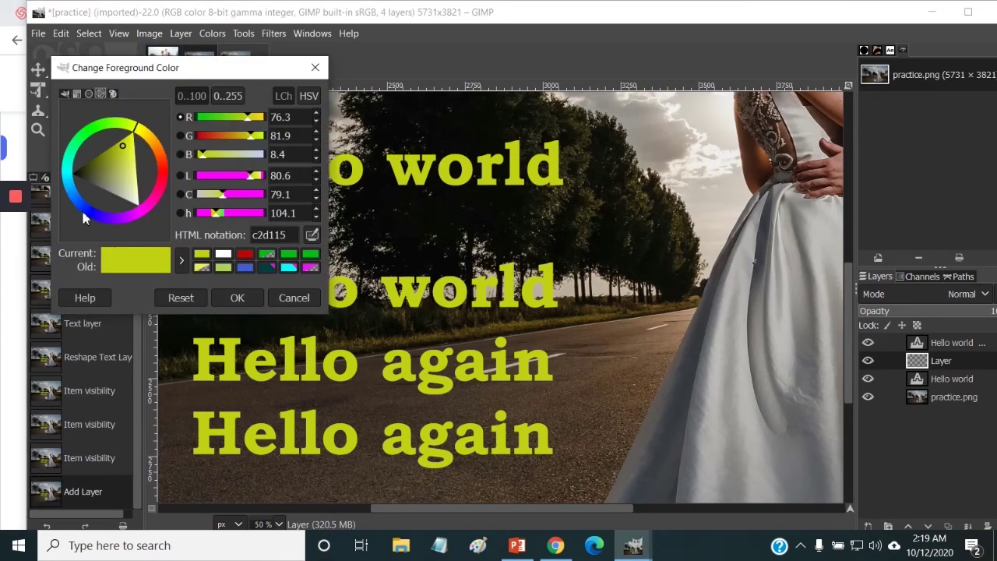
{"action": "left_click", "coordinate": [83, 212]}
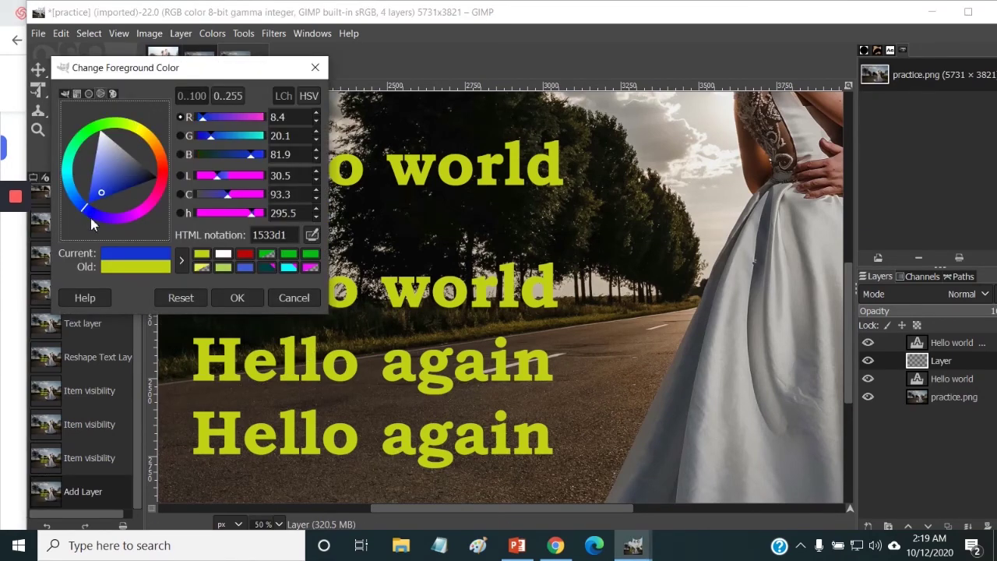
{"action": "left_click", "coordinate": [238, 299]}
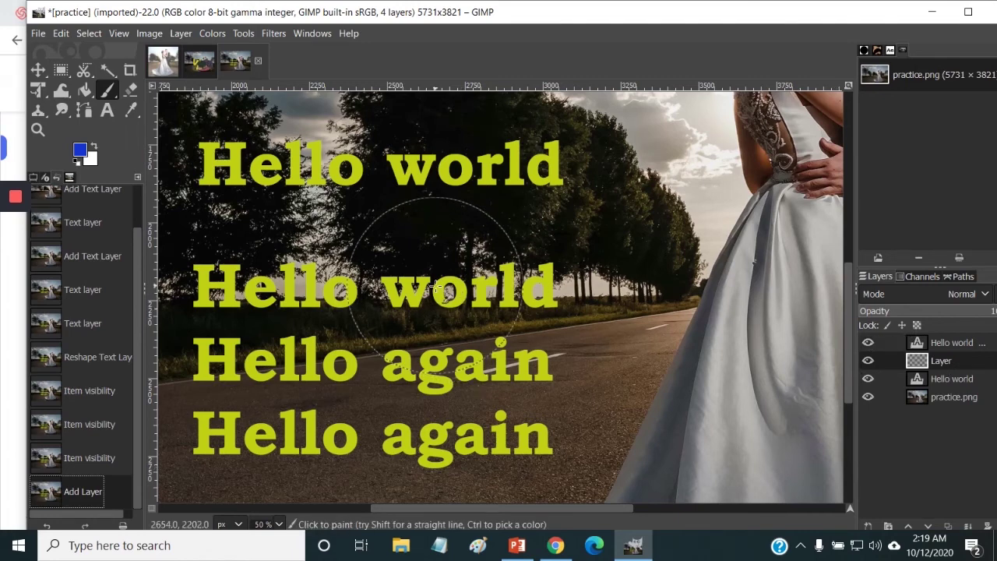
Step: Paint a vertical blue Paintbrush stroke across the text lines on the transparent layer, and remove it with the Eraser
{"action": "left_click", "coordinate": [366, 163]}
{"action": "mouse_move", "coordinate": [366, 170]}
{"action": "left_mouse_down"}
{"action": "mouse_move", "coordinate": [346, 413]}
{"action": "mouse_move", "coordinate": [382, 421]}
{"action": "left_mouse_up"}
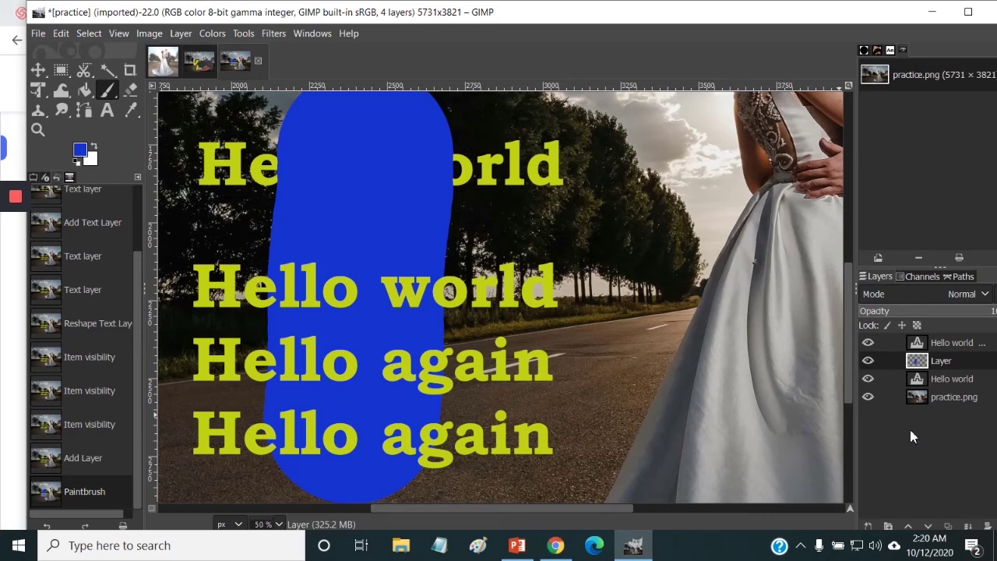
{"action": "left_click", "coordinate": [128, 91]}
{"action": "mouse_move", "coordinate": [527, 211]}
{"action": "left_mouse_down"}
{"action": "mouse_move", "coordinate": [414, 211]}
{"action": "mouse_move", "coordinate": [300, 227]}
{"action": "mouse_move", "coordinate": [335, 351]}
{"action": "mouse_move", "coordinate": [389, 405]}
{"action": "mouse_move", "coordinate": [323, 468]}
{"action": "mouse_move", "coordinate": [366, 349]}
{"action": "left_mouse_up"}
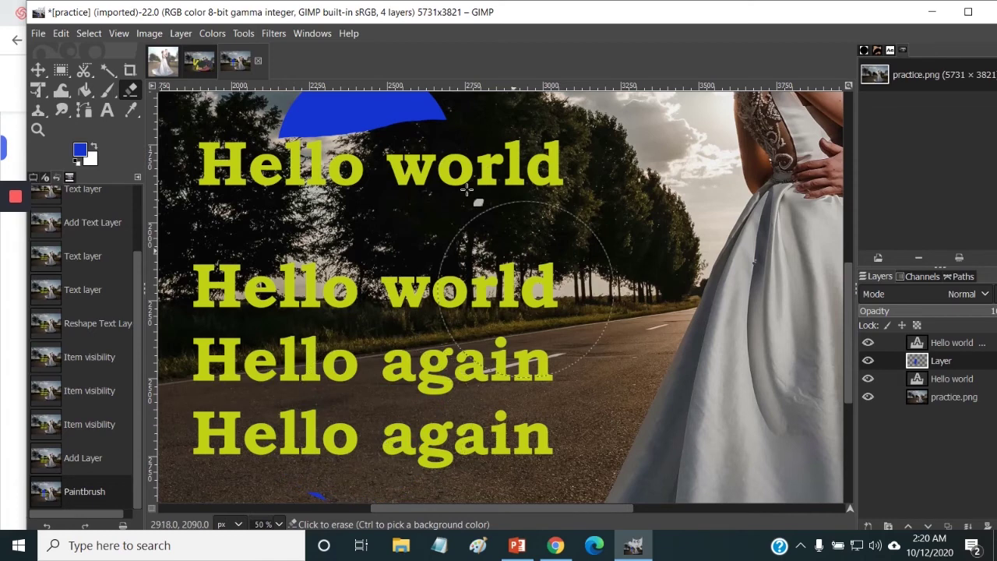
{"action": "mouse_move", "coordinate": [467, 188]}
{"action": "left_mouse_down"}
{"action": "mouse_move", "coordinate": [362, 127]}
{"action": "mouse_move", "coordinate": [436, 161]}
{"action": "mouse_move", "coordinate": [460, 191]}
{"action": "left_mouse_up"}
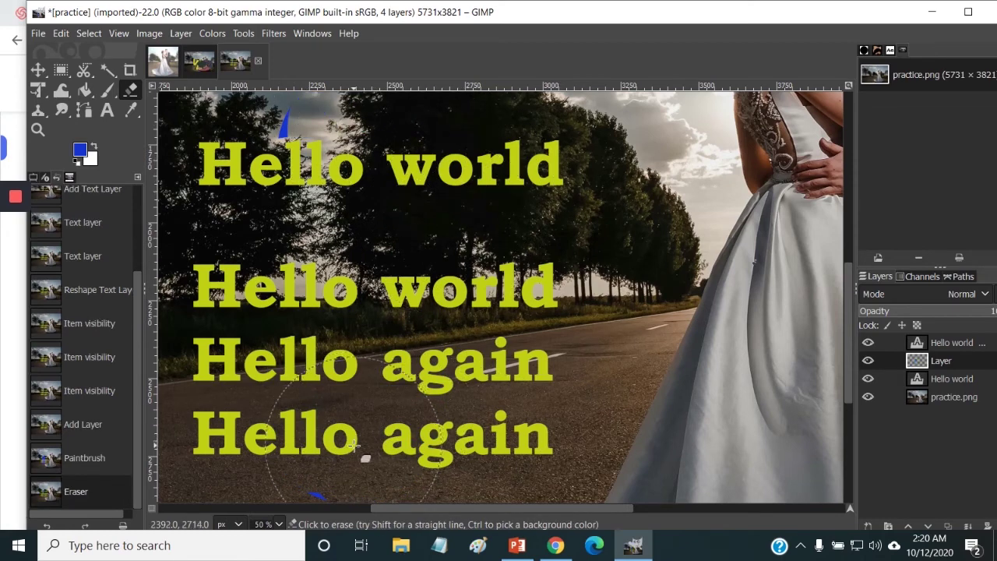
{"action": "mouse_move", "coordinate": [354, 445]}
{"action": "left_mouse_down"}
{"action": "mouse_move", "coordinate": [308, 463]}
{"action": "mouse_move", "coordinate": [527, 313]}
{"action": "mouse_move", "coordinate": [268, 200]}
{"action": "mouse_move", "coordinate": [299, 129]}
{"action": "mouse_move", "coordinate": [390, 113]}
{"action": "mouse_move", "coordinate": [543, 164]}
{"action": "left_mouse_up"}
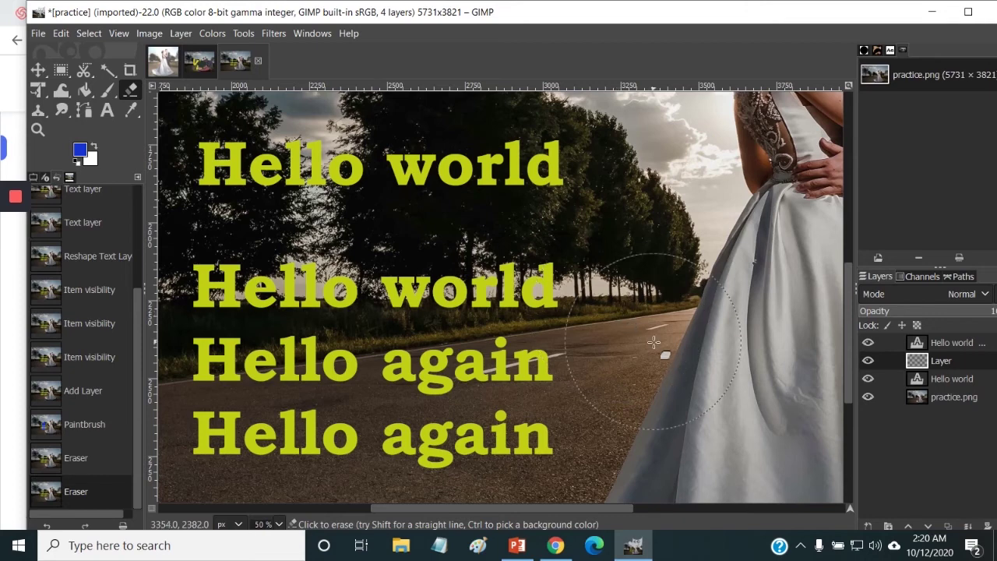
Step: Select each of the four layers in turn, from the multi-line Hello world layer down to practice.png
{"action": "left_click", "coordinate": [970, 345]}
{"action": "left_click", "coordinate": [957, 363]}
{"action": "left_click", "coordinate": [954, 379]}
{"action": "left_click", "coordinate": [958, 398]}
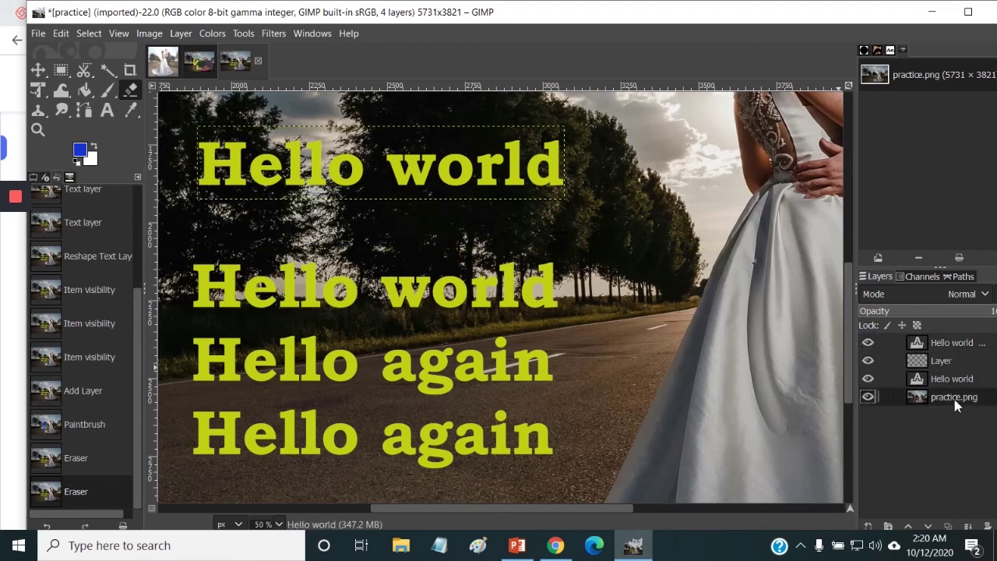
Step: Erase the middle of the single-line Hello world text on its own layer, and undo the erasing
{"action": "left_click", "coordinate": [942, 382]}
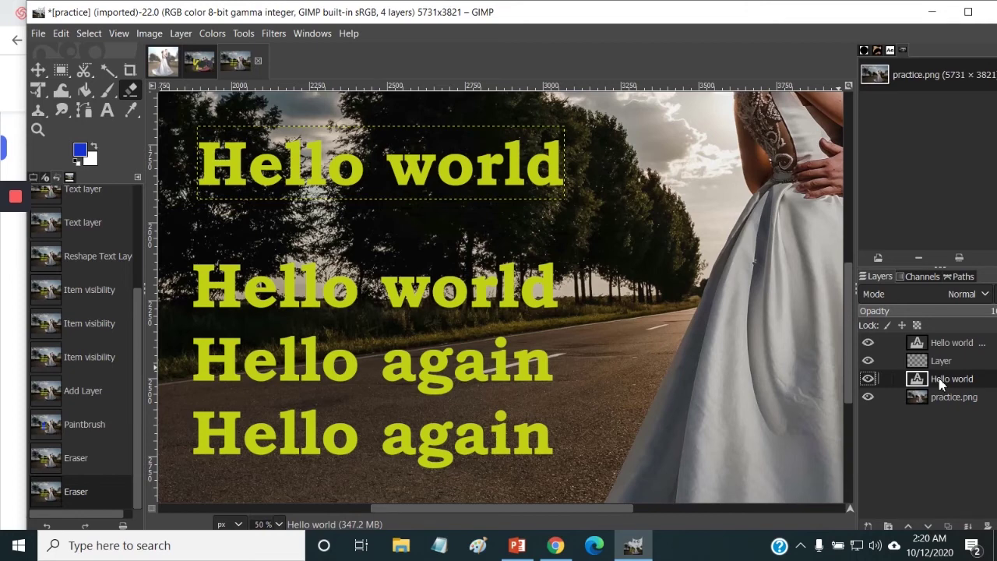
{"action": "left_click", "coordinate": [81, 151]}
{"action": "left_click", "coordinate": [236, 297]}
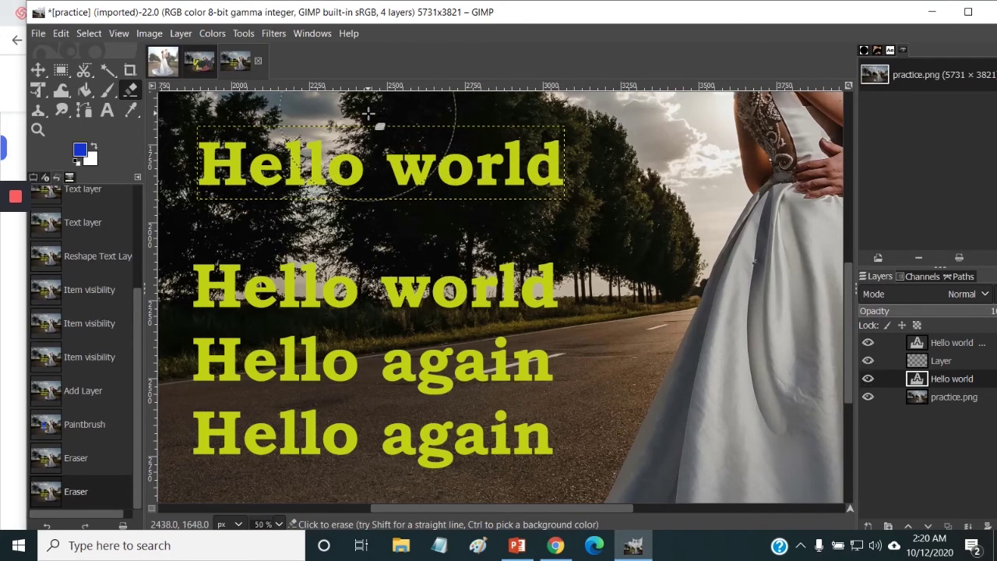
{"action": "left_click_drag", "start_coordinate": [369, 114], "coordinate": [374, 182]}
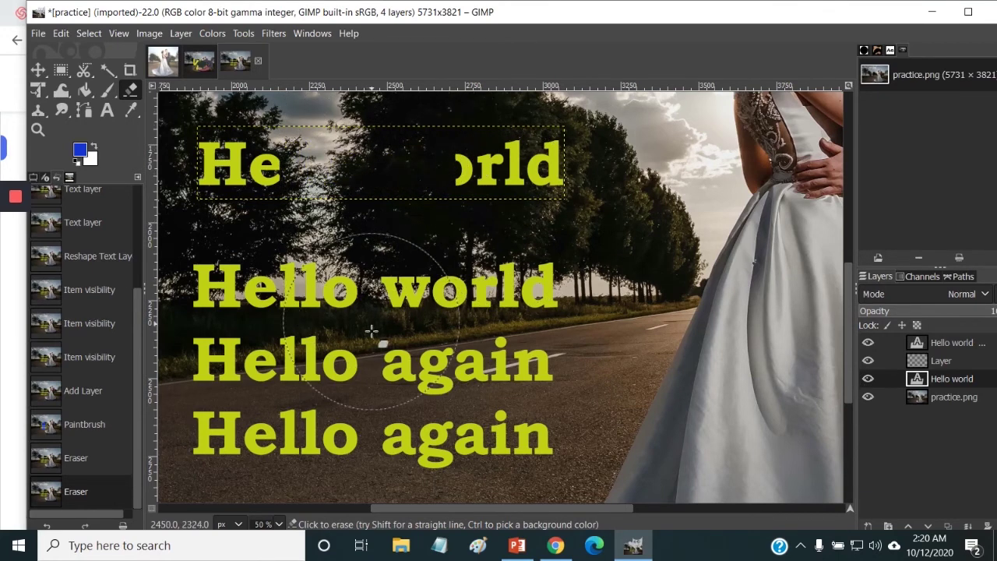
{"action": "mouse_move", "coordinate": [371, 332]}
{"action": "left_mouse_down"}
{"action": "mouse_move", "coordinate": [363, 416]}
{"action": "mouse_move", "coordinate": [371, 423]}
{"action": "left_mouse_up"}
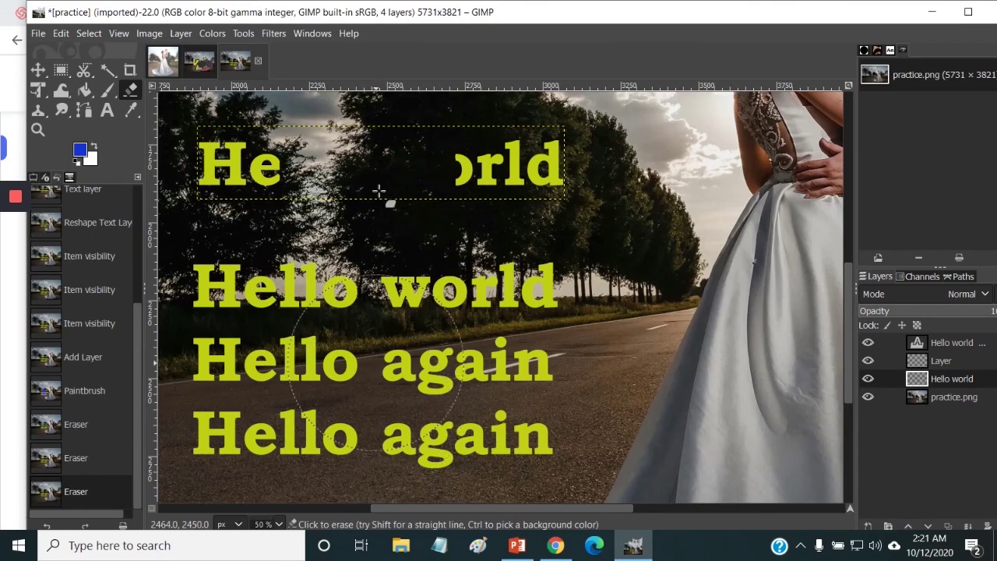
{"action": "left_click", "coordinate": [60, 33]}
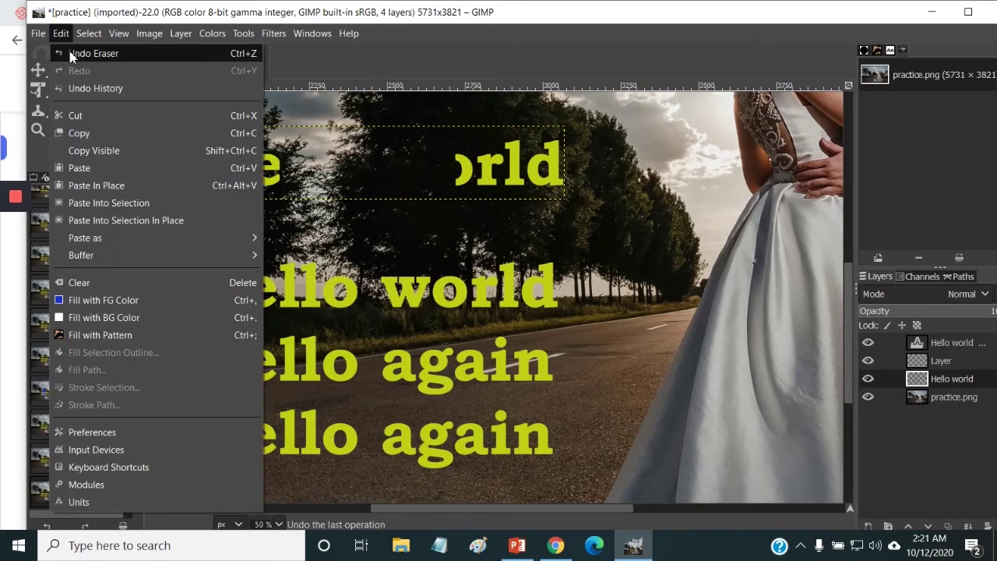
{"action": "left_click", "coordinate": [70, 55]}
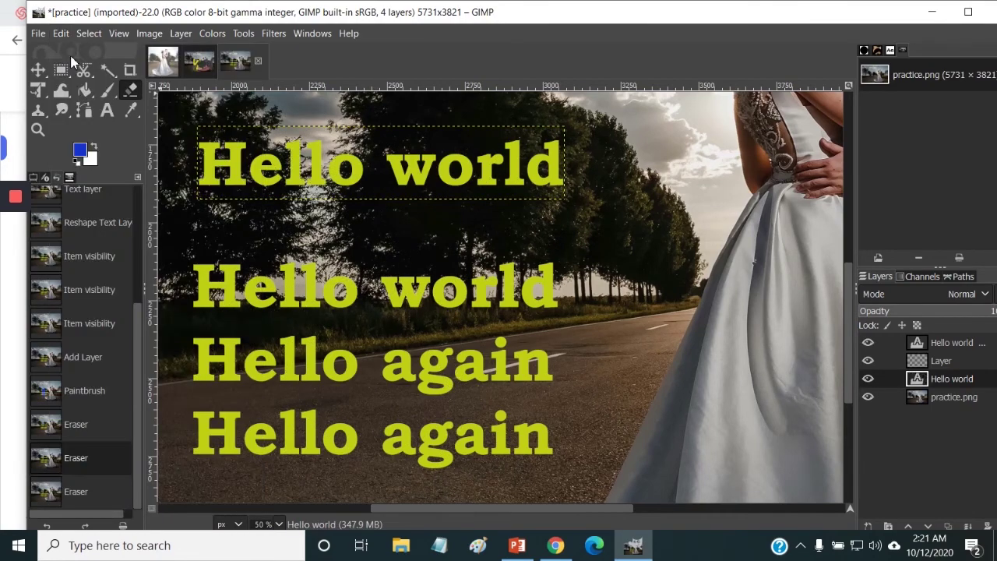
Step: Paint a vertical blue Paintbrush stroke through all the text lines on the transparent layer
{"action": "left_click", "coordinate": [108, 91]}
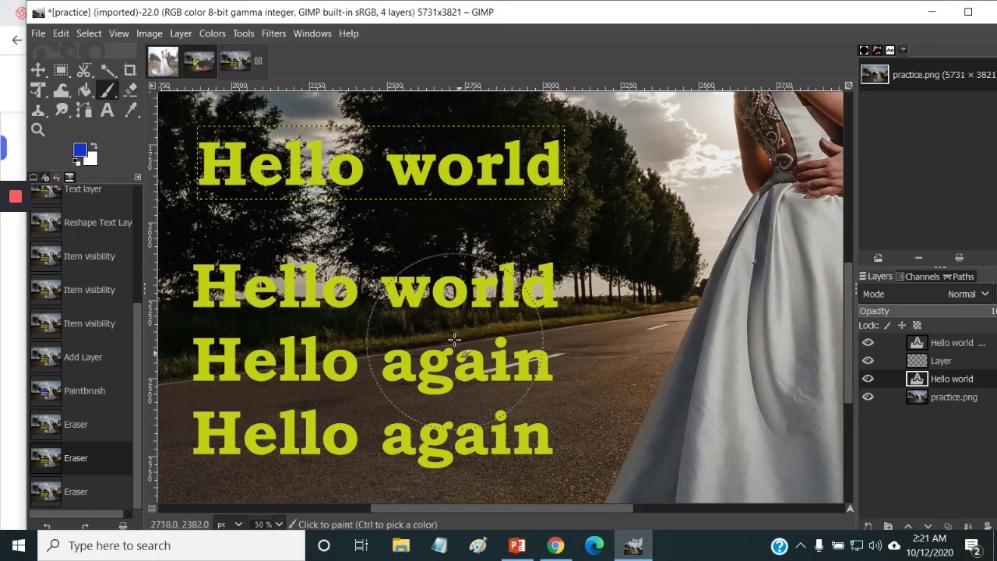
{"action": "left_click", "coordinate": [942, 360]}
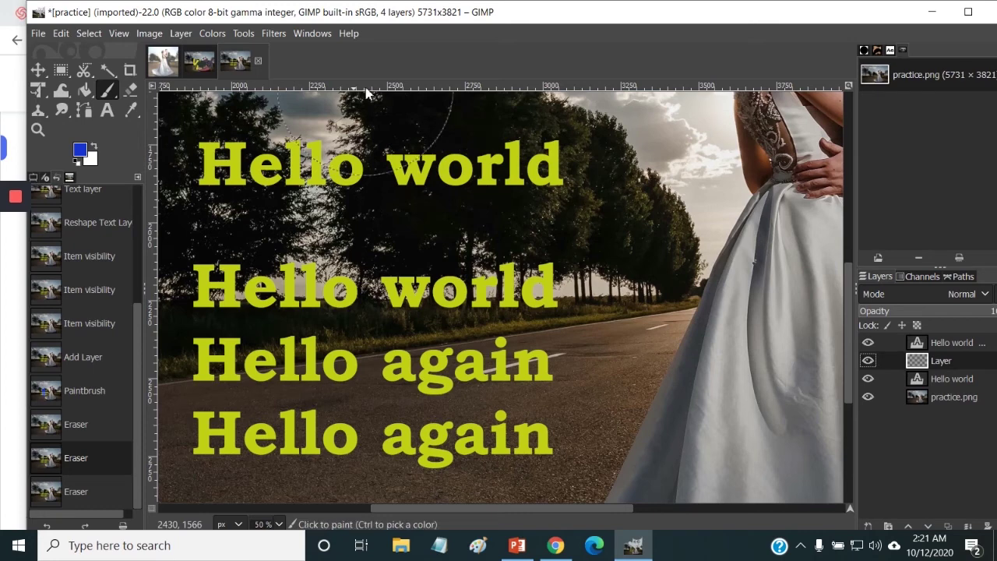
{"action": "left_click_drag", "start_coordinate": [353, 179], "coordinate": [354, 438]}
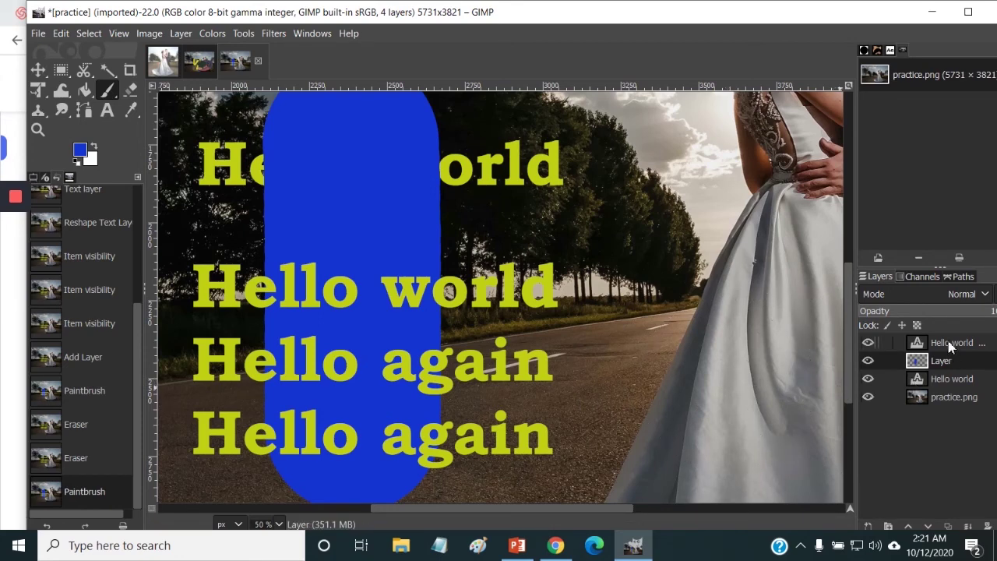
Step: Reorder the layers so the single-line Hello world layer sits directly above the blue-painted layer
{"action": "mouse_move", "coordinate": [949, 347]}
{"action": "left_mouse_down"}
{"action": "mouse_move", "coordinate": [960, 379]}
{"action": "mouse_move", "coordinate": [948, 373]}
{"action": "mouse_move", "coordinate": [949, 344]}
{"action": "left_mouse_up"}
{"action": "left_click_drag", "start_coordinate": [949, 380], "coordinate": [941, 362]}
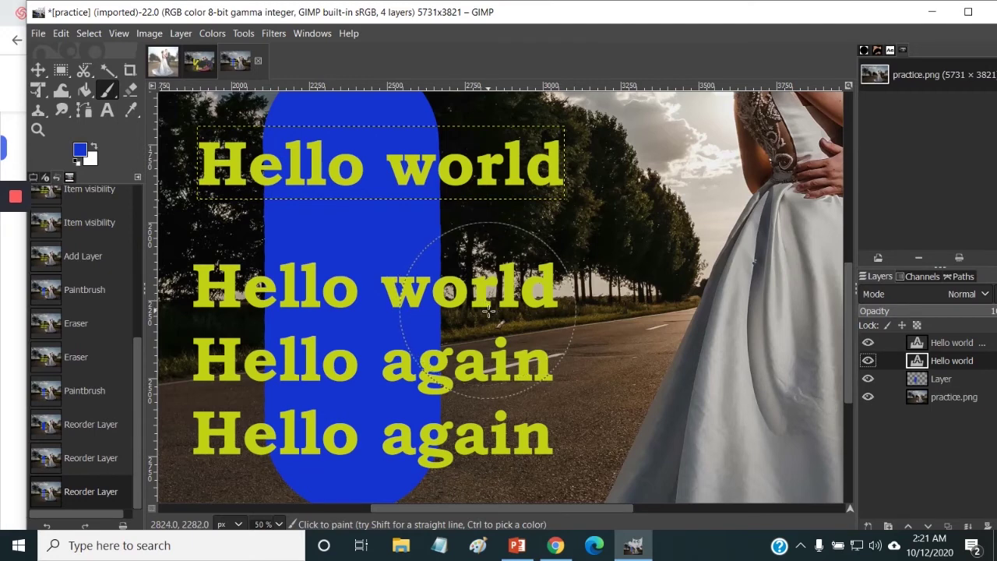
{"action": "left_click", "coordinate": [184, 36]}
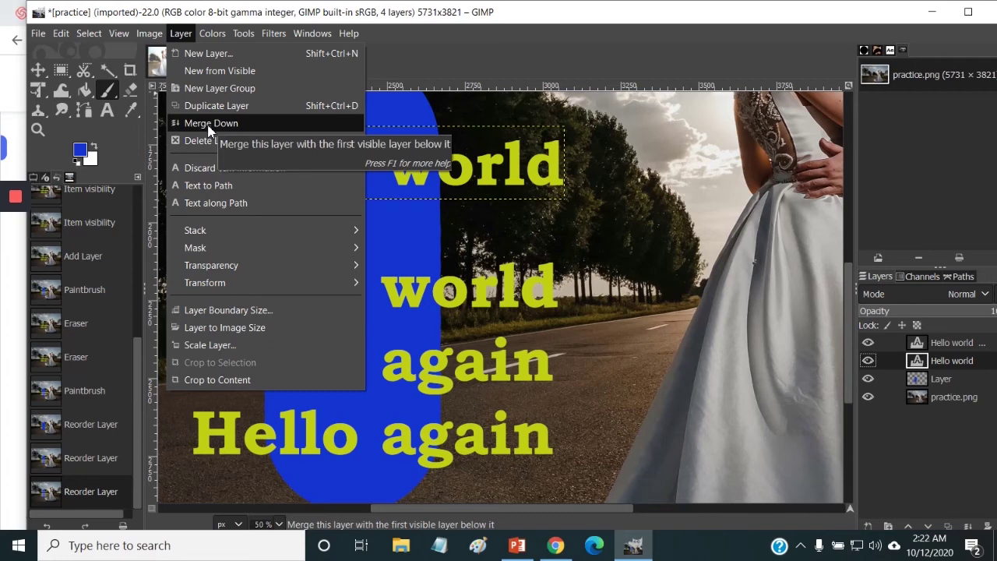
{"action": "mouse_move", "coordinate": [243, 33]}
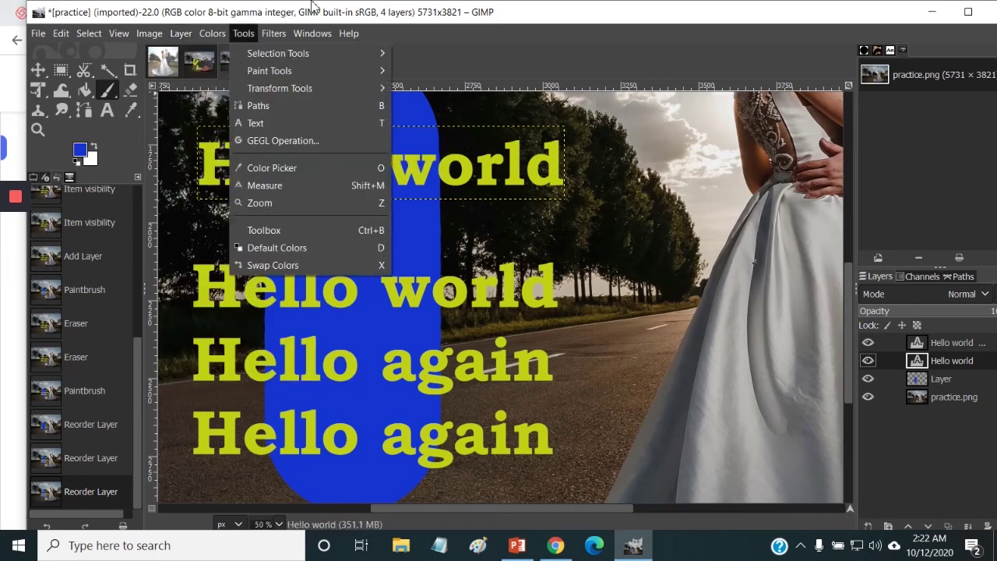
{"action": "left_click", "coordinate": [514, 9]}
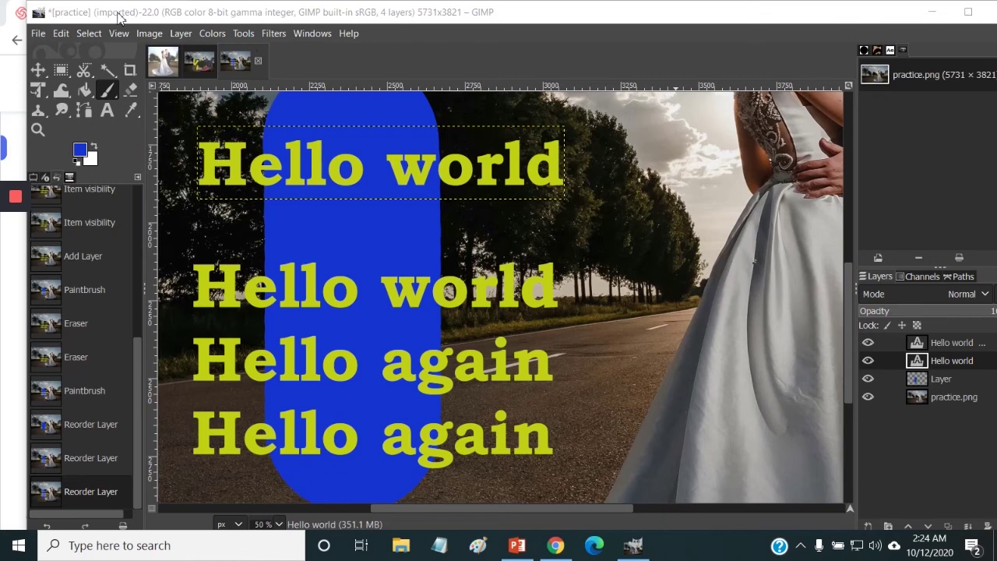
Step: Save the layered image as practice.xcf on the USB disk (D:)
{"action": "left_click", "coordinate": [38, 33]}
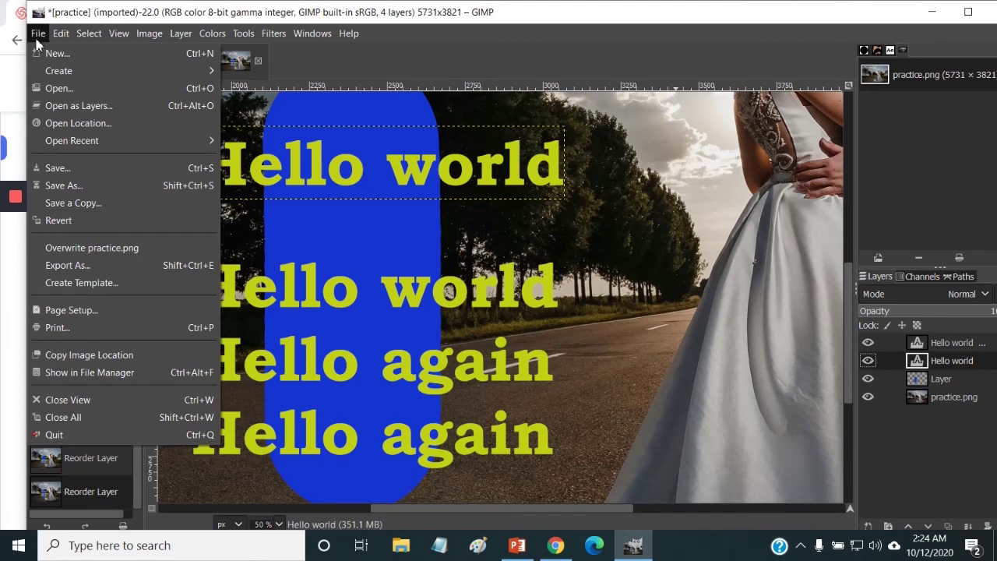
{"action": "left_click", "coordinate": [83, 172]}
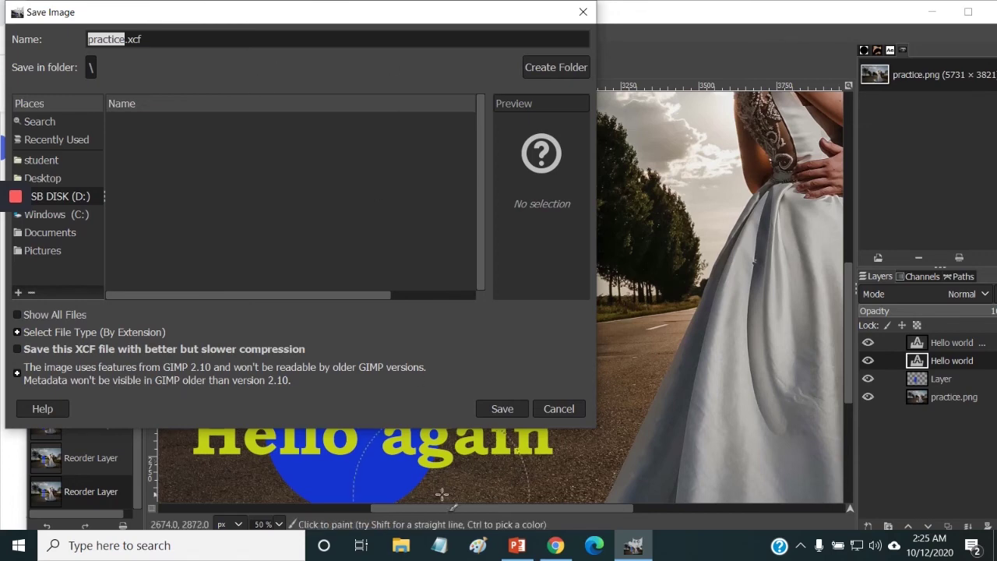
{"action": "left_click", "coordinate": [503, 409]}
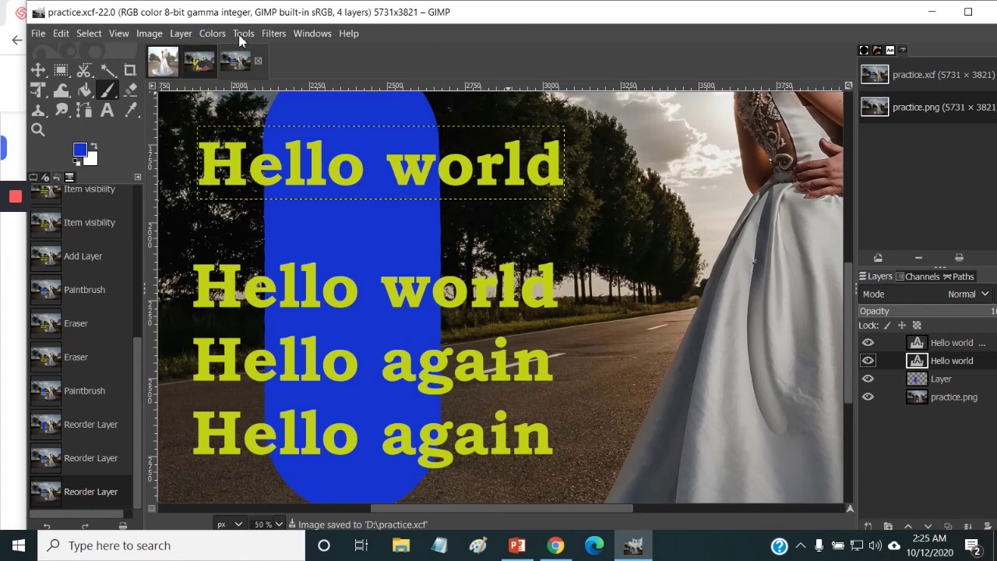
{"action": "left_click", "coordinate": [37, 33]}
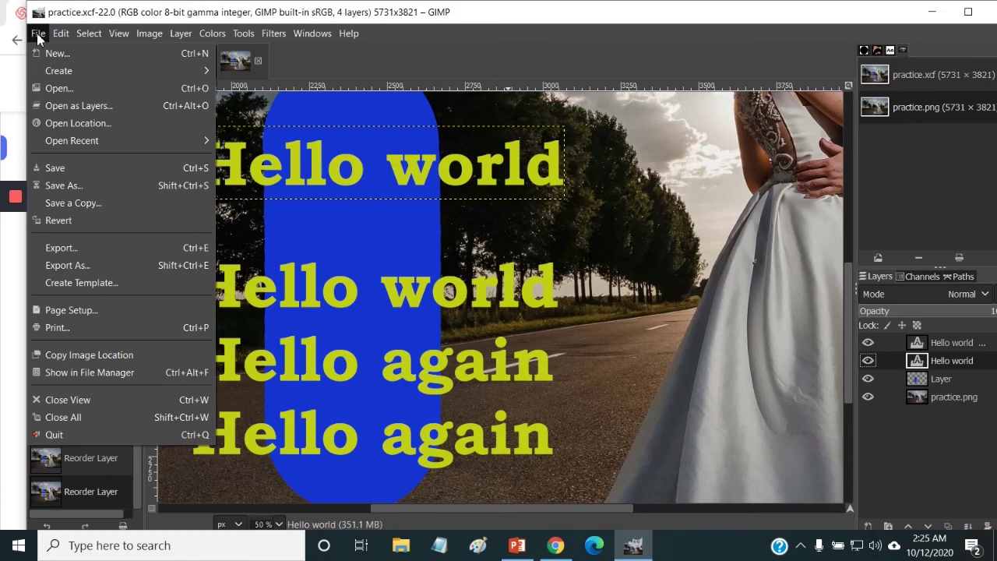
{"action": "mouse_move", "coordinate": [56, 35]}
{"action": "mouse_move", "coordinate": [311, 34]}
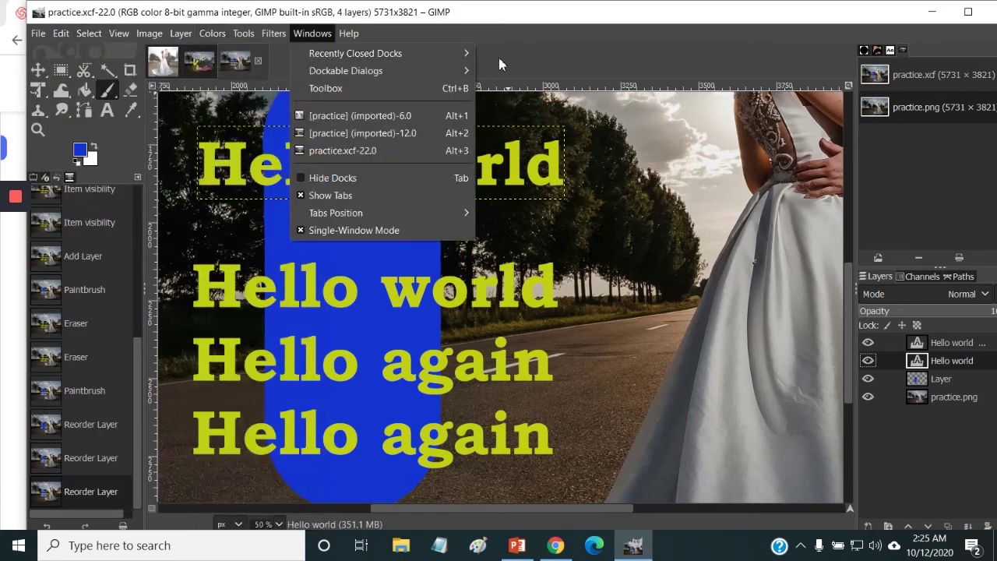
{"action": "left_click", "coordinate": [686, 58]}
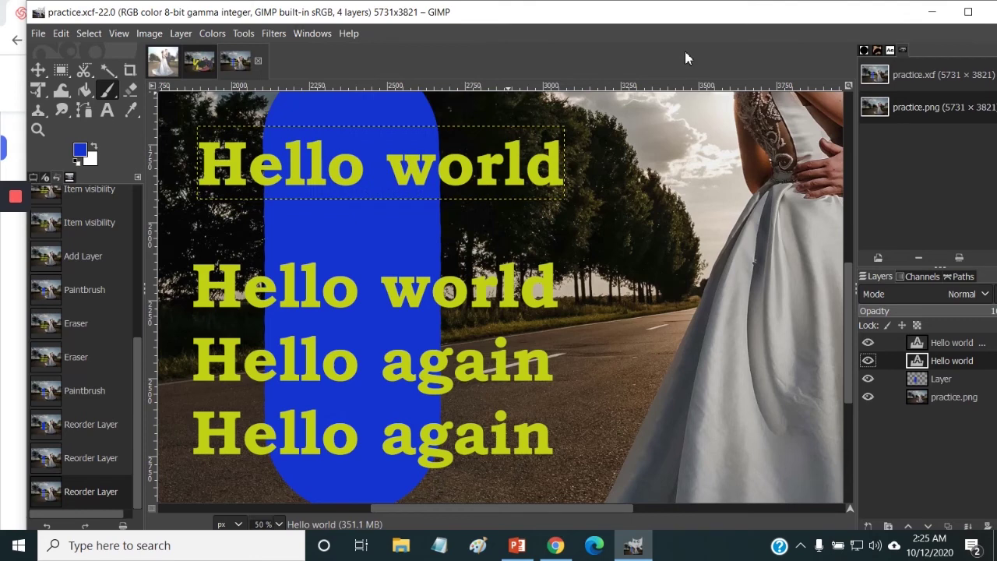
Step: Start exporting the image to the USB disk (D:) and set the export file name to practice.jpeg
{"action": "left_click", "coordinate": [37, 34]}
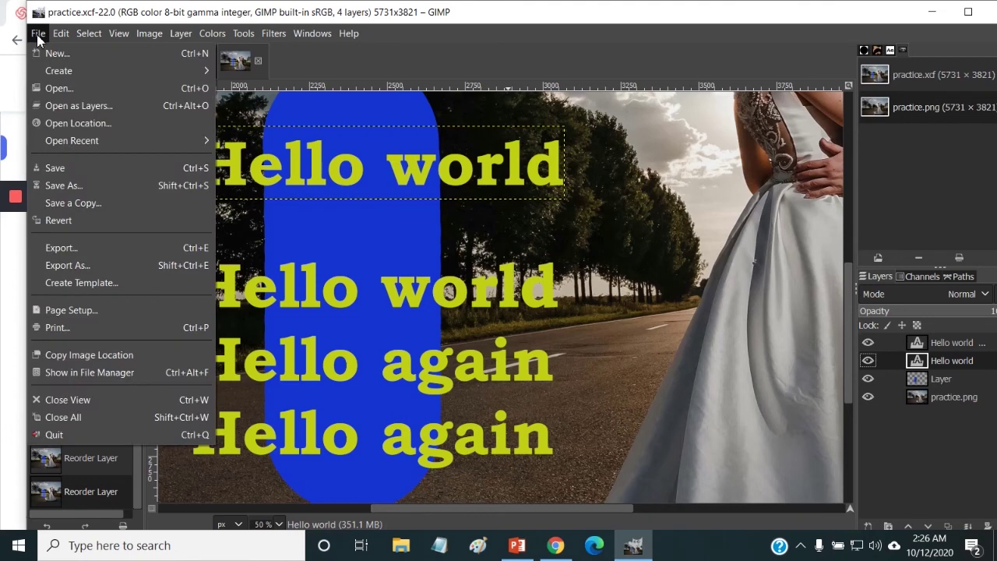
{"action": "left_click", "coordinate": [65, 247]}
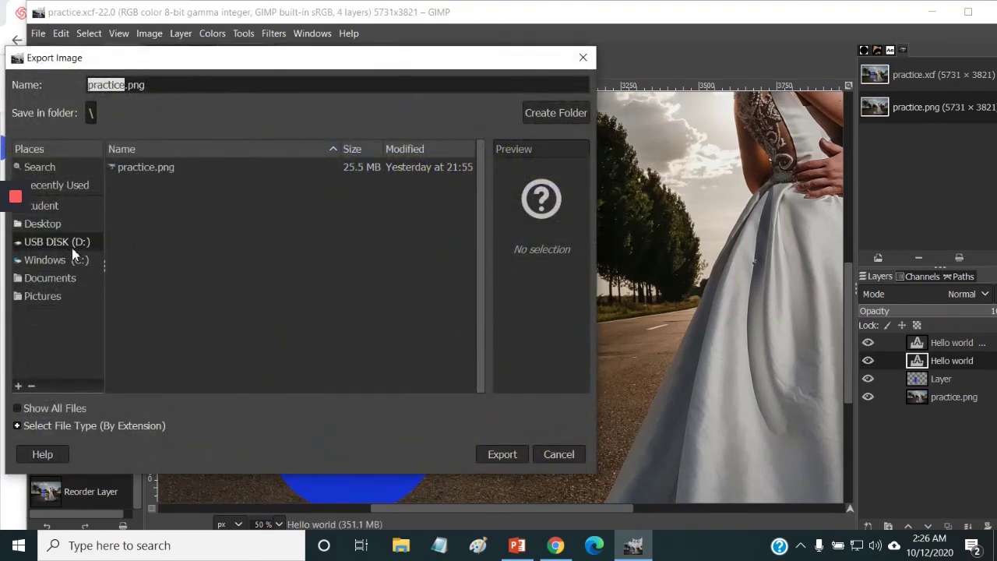
{"action": "left_click", "coordinate": [170, 85]}
{"action": "key", "text": "BackSpace"}
{"action": "key", "text": "BackSpace"}
{"action": "key", "text": "BackSpace"}
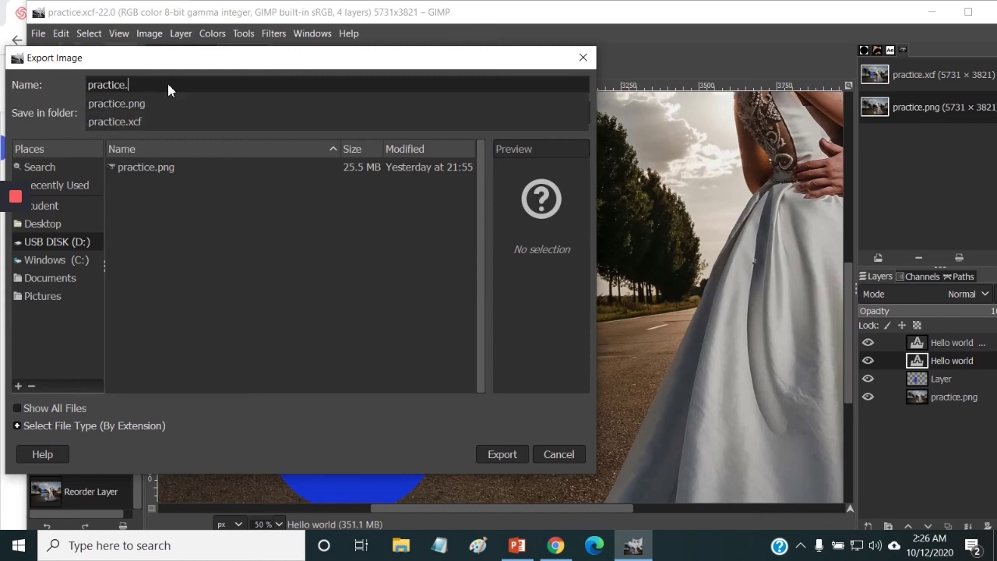
{"action": "type", "text": "jpg"}
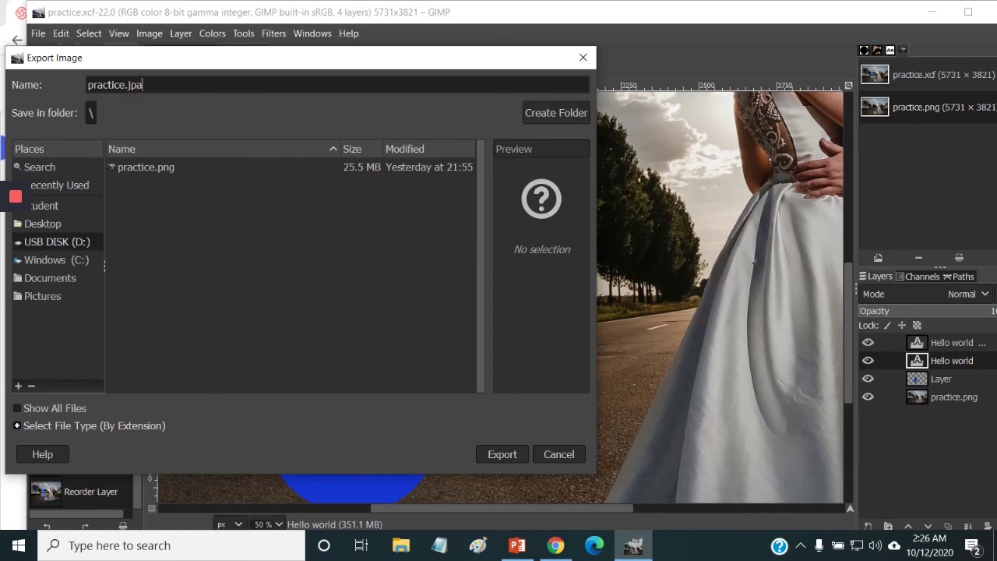
{"action": "key", "text": "BackSpace"}
{"action": "type", "text": "eg"}
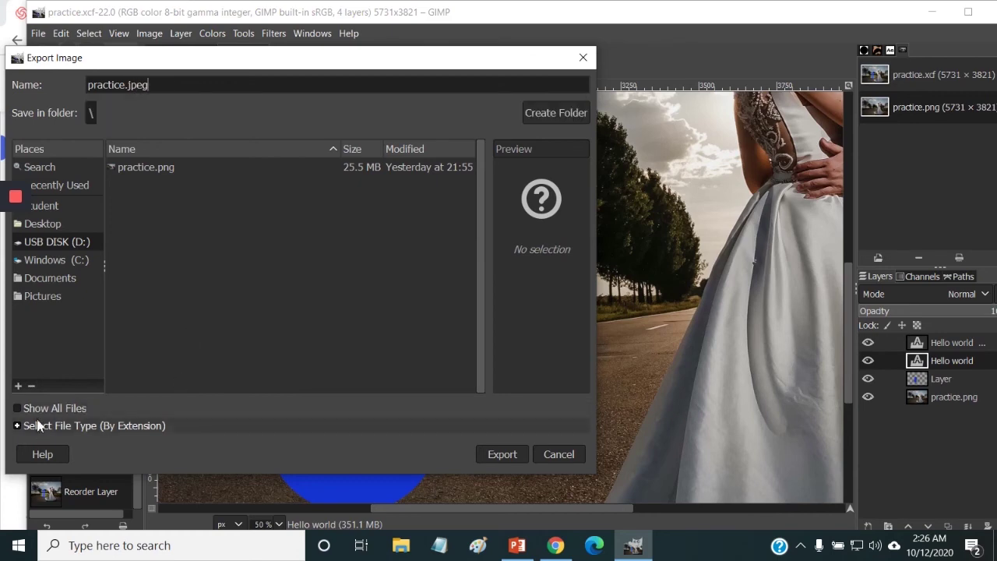
Step: Expand the list of export file types to view the available formats, reposition the export dialog, and collapse the list
{"action": "left_click", "coordinate": [17, 425]}
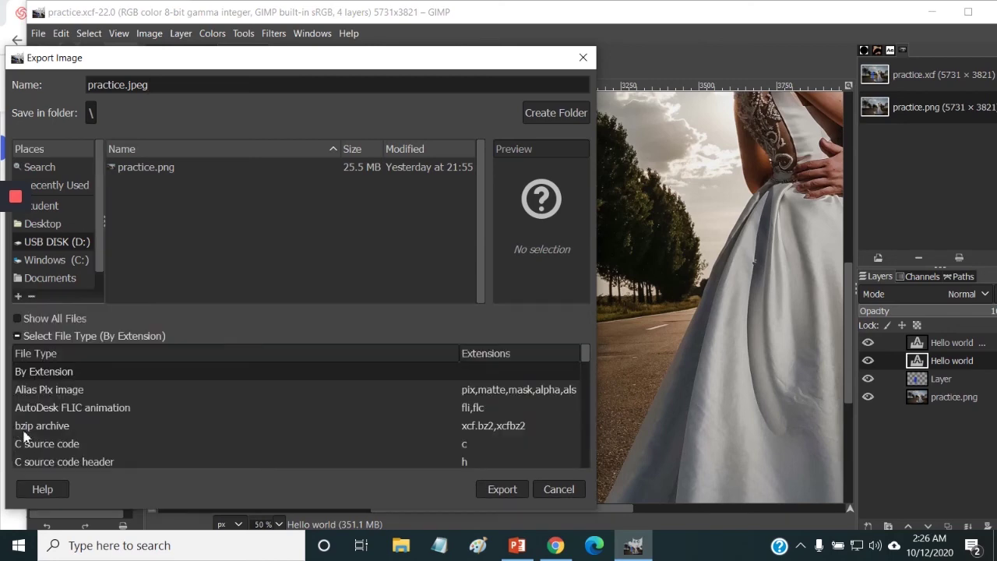
{"action": "mouse_move", "coordinate": [24, 337]}
{"action": "left_click_drag", "start_coordinate": [229, 60], "coordinate": [278, 57]}
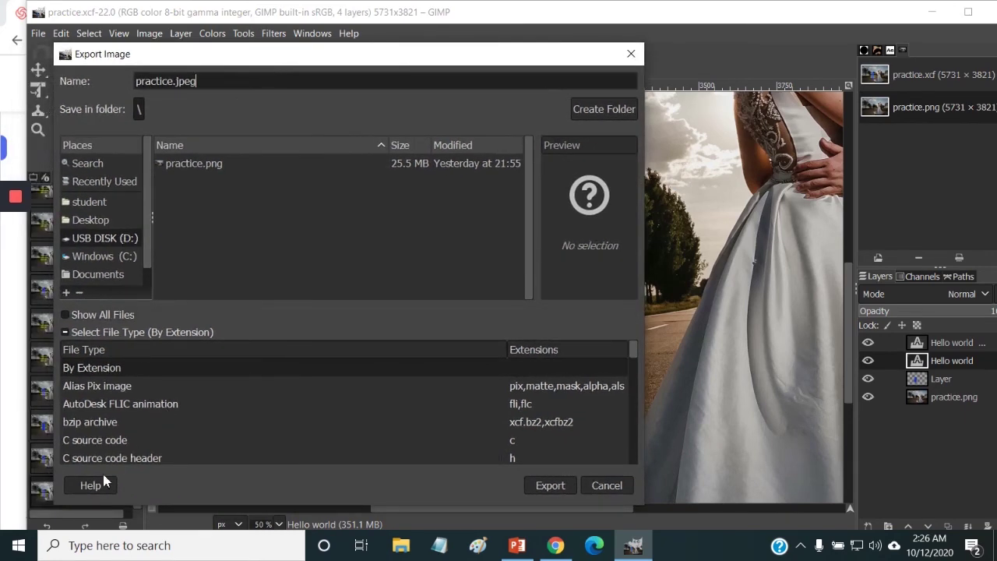
{"action": "left_click", "coordinate": [67, 332]}
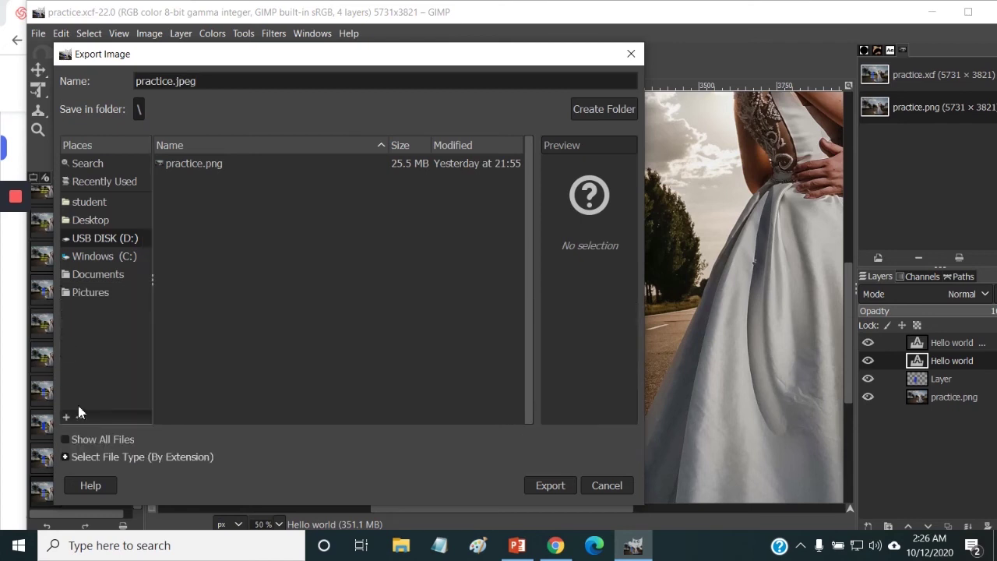
Step: Choose JPEG image as the export file type and export the picture as practice.jpg at quality 90
{"action": "left_click", "coordinate": [66, 458]}
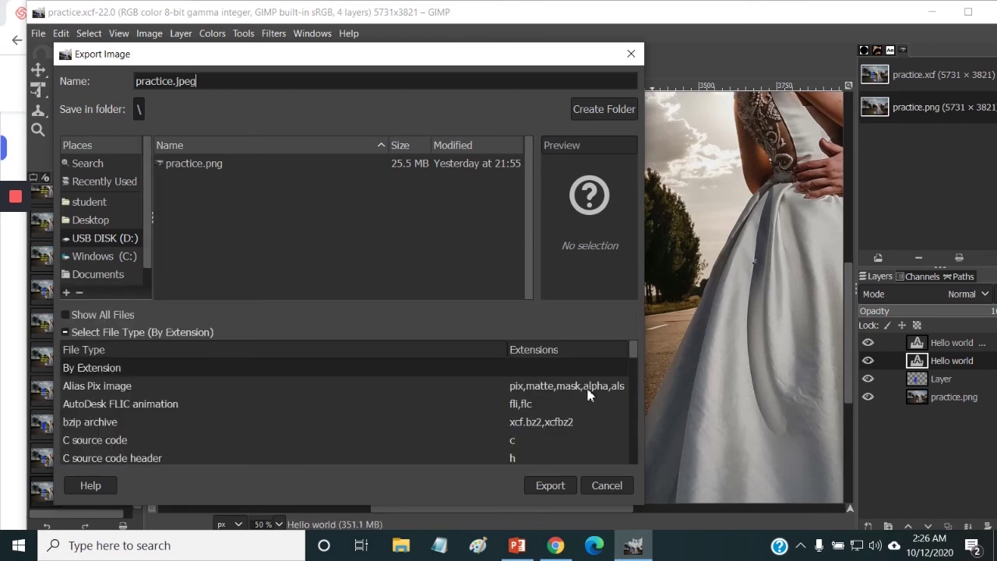
{"action": "mouse_move", "coordinate": [633, 351]}
{"action": "left_mouse_down"}
{"action": "mouse_move", "coordinate": [622, 462]}
{"action": "mouse_move", "coordinate": [614, 411]}
{"action": "mouse_move", "coordinate": [633, 379]}
{"action": "left_mouse_up"}
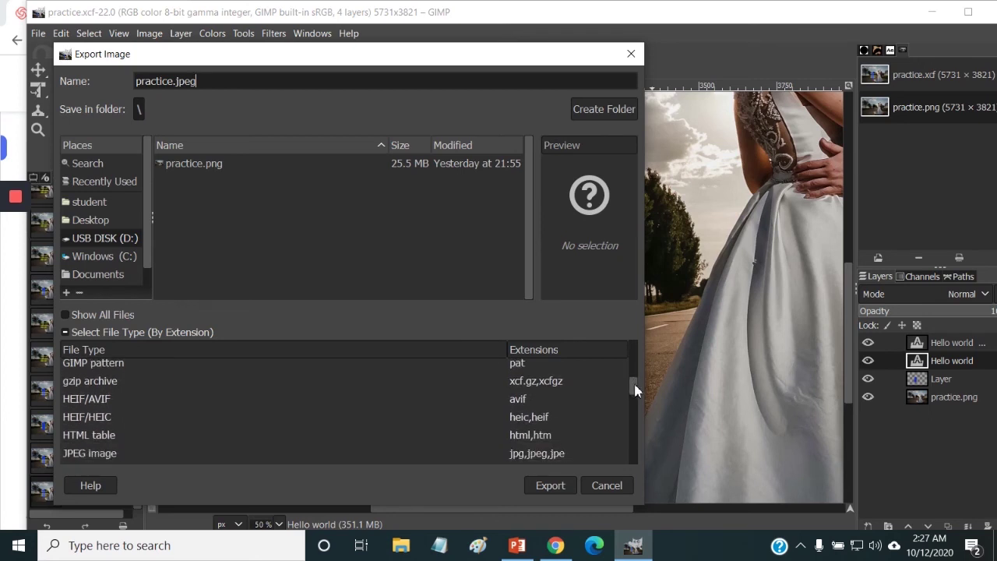
{"action": "left_click_drag", "start_coordinate": [634, 390], "coordinate": [633, 399]}
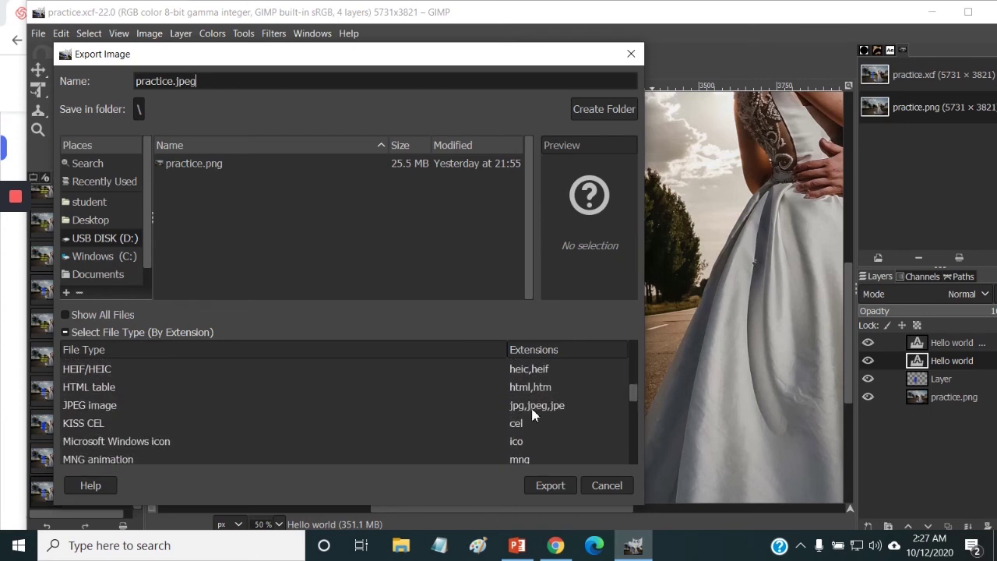
{"action": "left_click", "coordinate": [534, 411]}
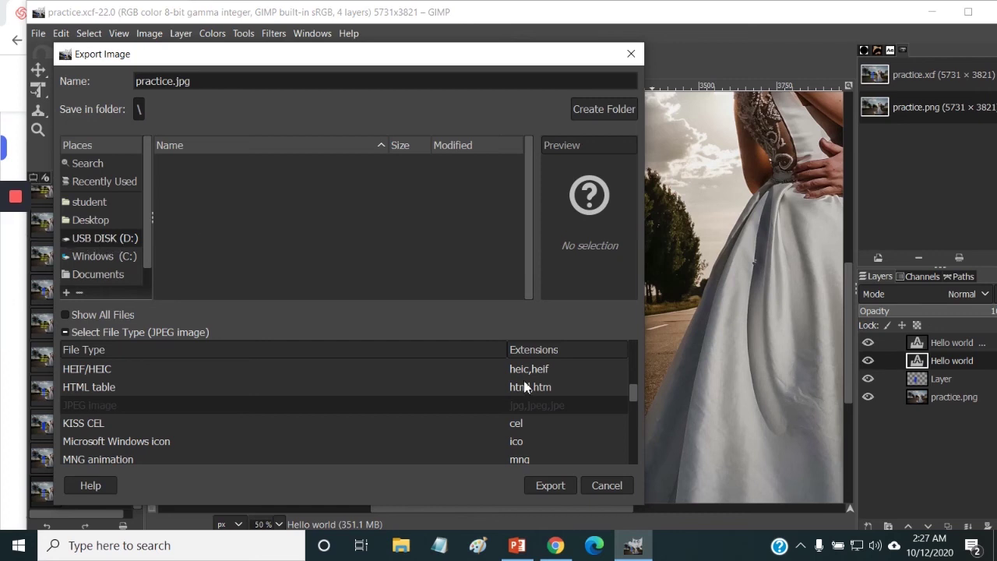
{"action": "left_click", "coordinate": [545, 486]}
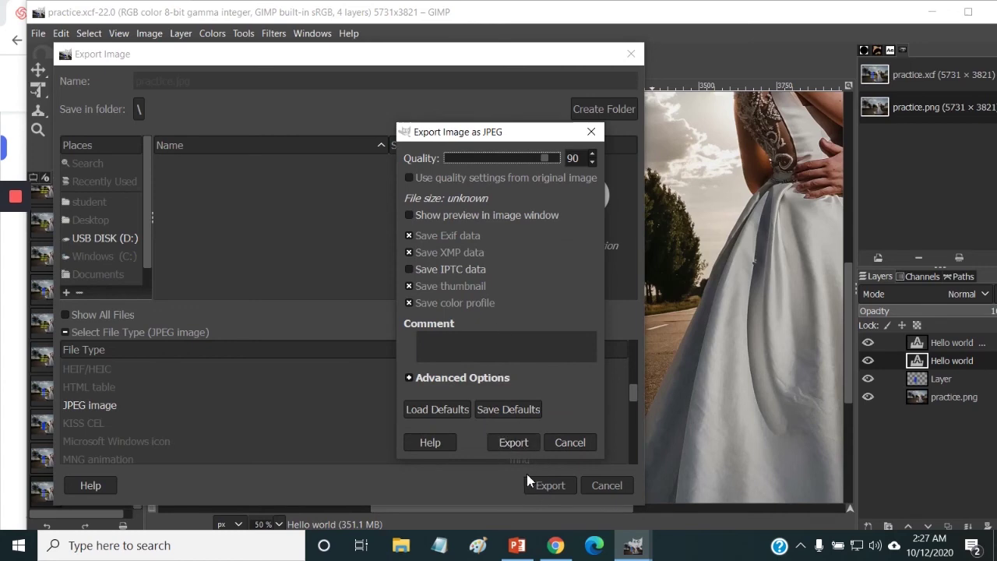
{"action": "left_click", "coordinate": [512, 442]}
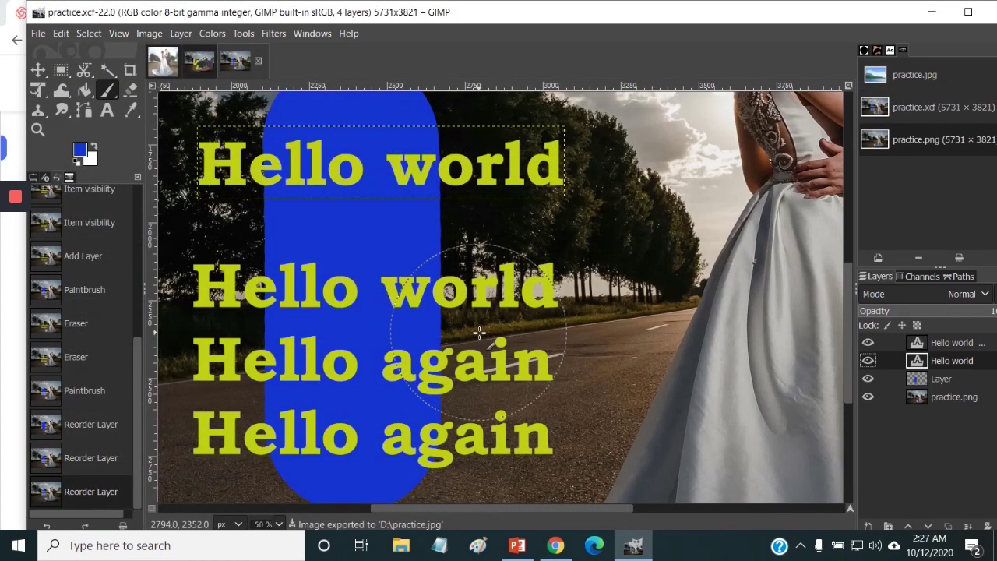
Step: View the print settings for the image and close them without printing
{"action": "left_click", "coordinate": [38, 34]}
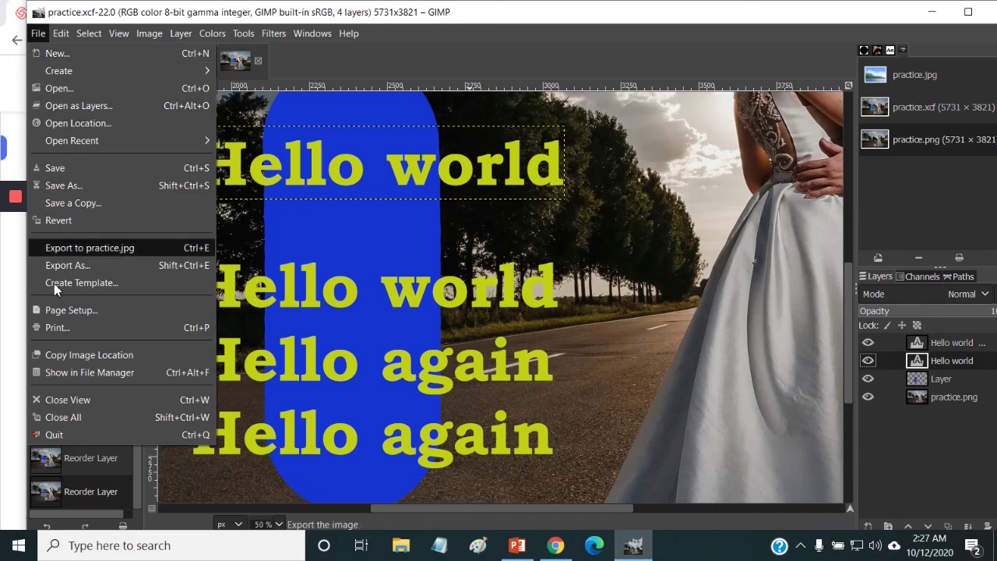
{"action": "left_click", "coordinate": [56, 333]}
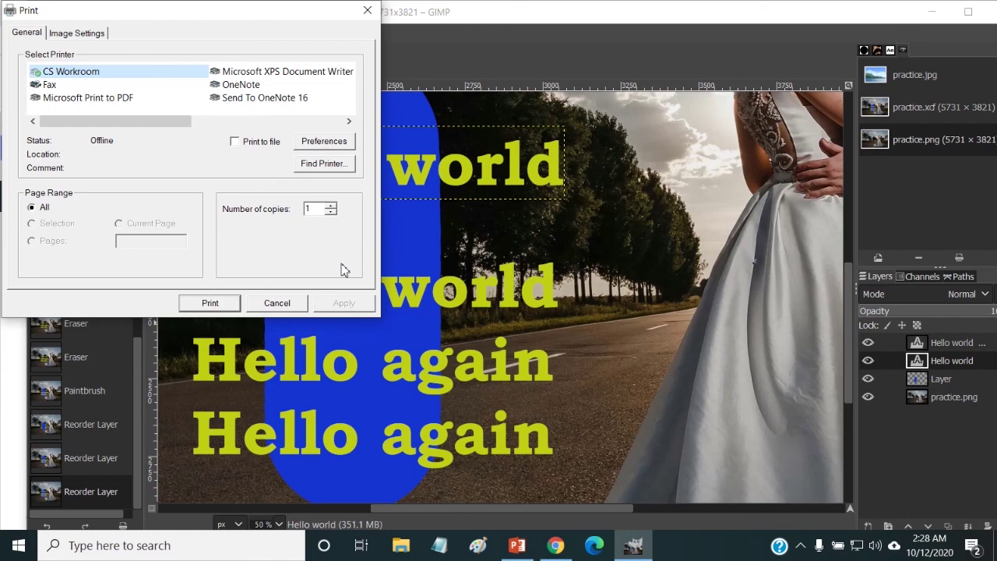
{"action": "left_click", "coordinate": [275, 305]}
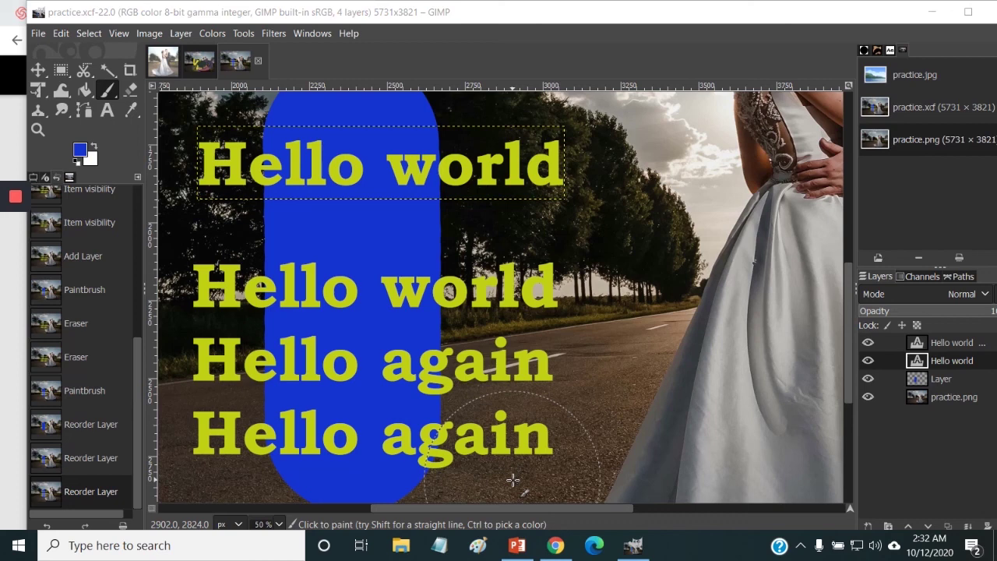
Step: Switch to Chrome and open the mybpl.org library website in a new tab
{"action": "left_click", "coordinate": [558, 549]}
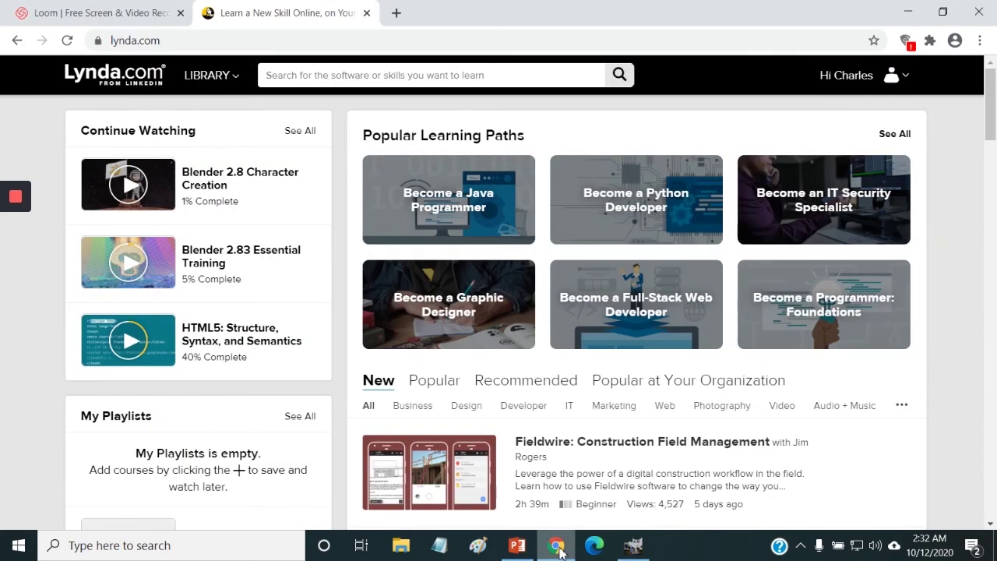
{"action": "left_click", "coordinate": [397, 13]}
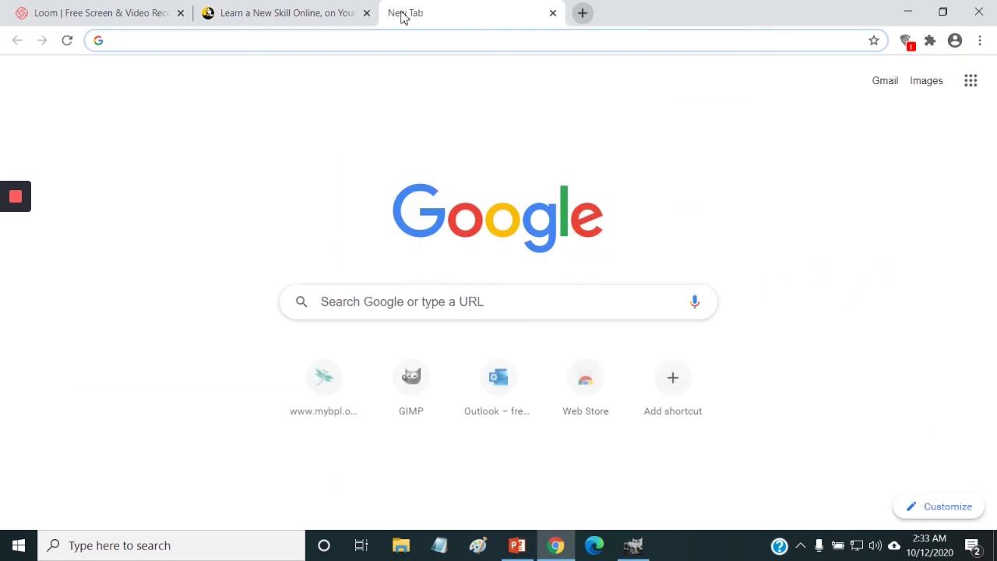
{"action": "type", "text": "mybpl"}
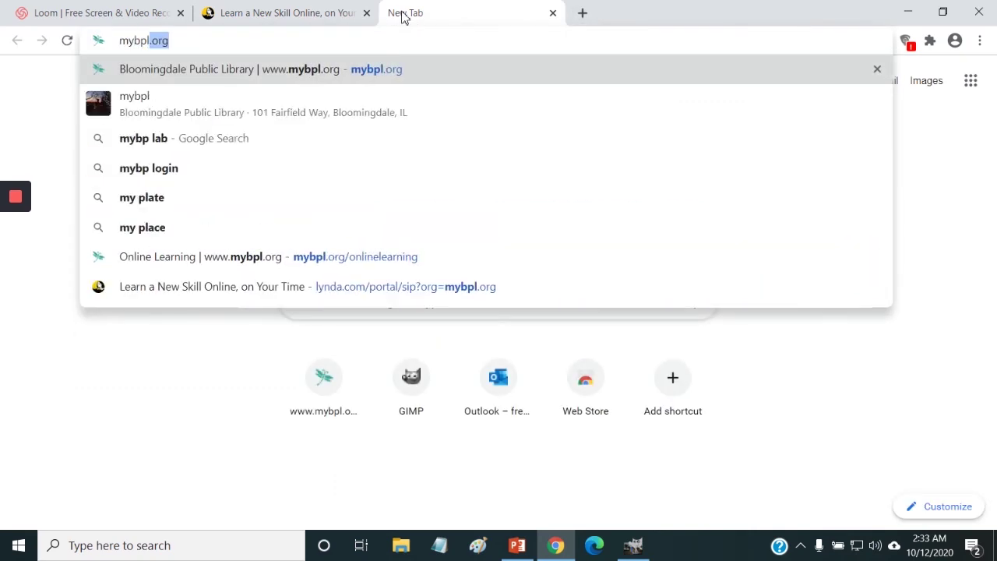
{"action": "type", "text": ".org"}
{"action": "key", "text": "Return"}
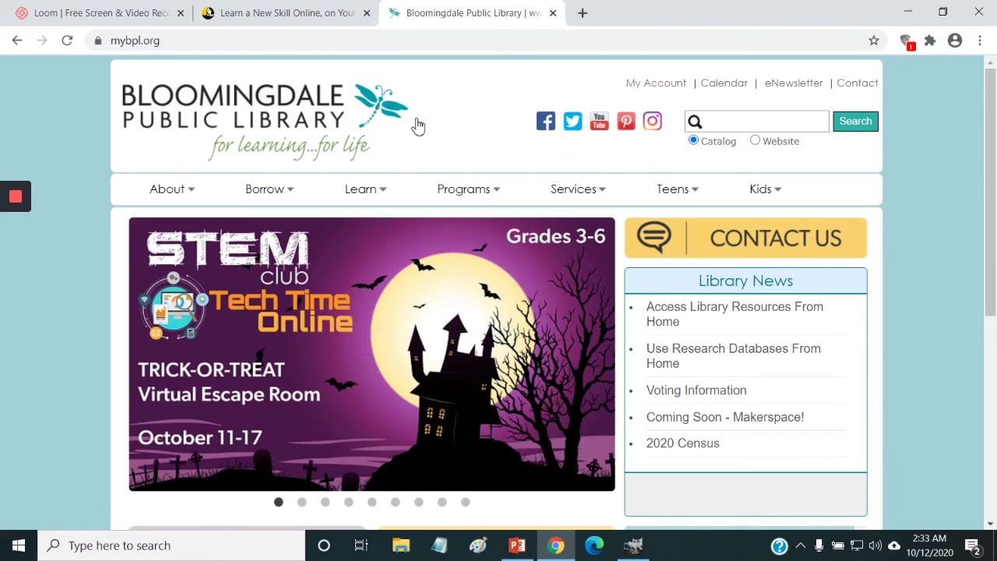
Step: Go through the library's Online Courses page to the lynda.com library card login, and close that tab
{"action": "mouse_move", "coordinate": [377, 188]}
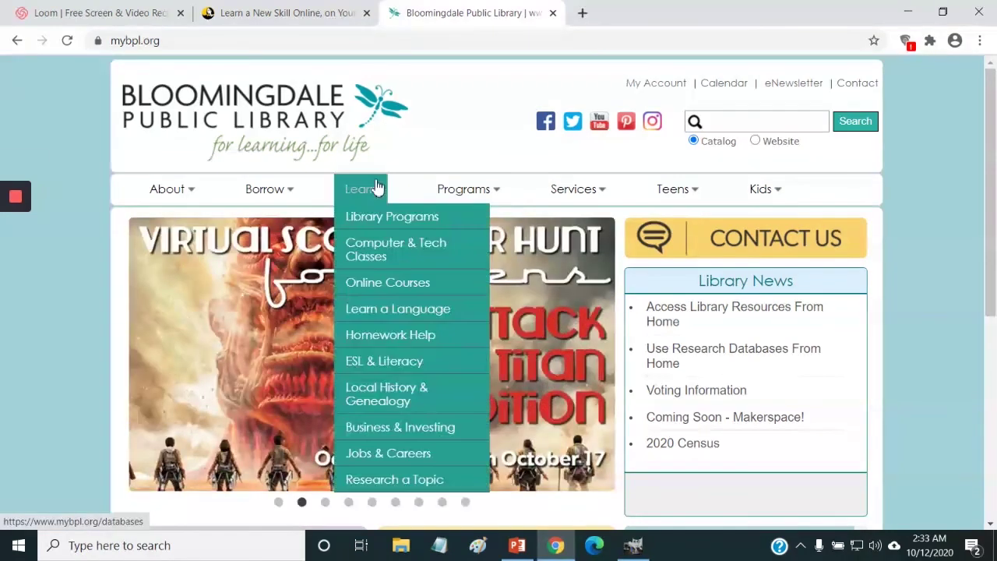
{"action": "left_click", "coordinate": [382, 285]}
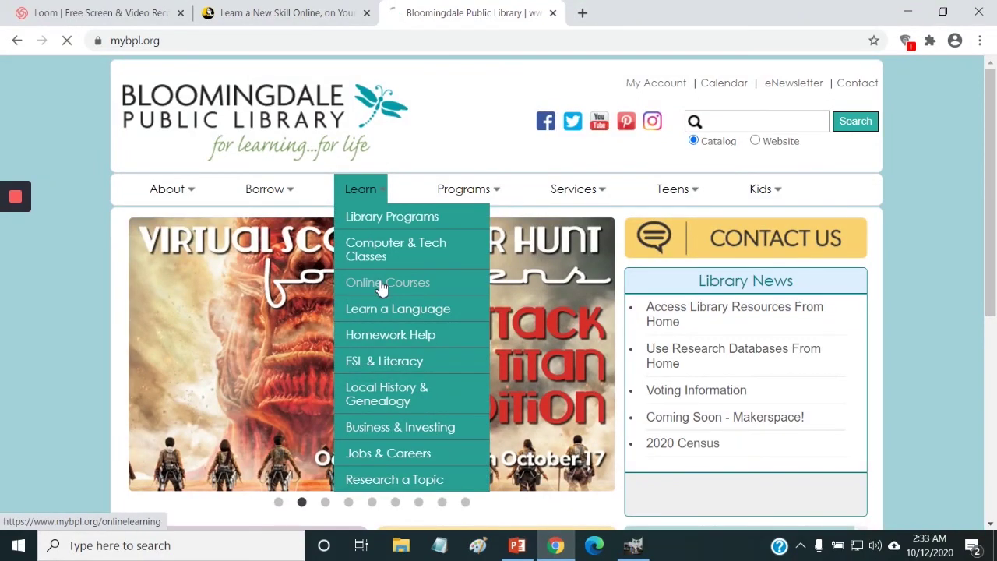
{"action": "scroll", "coordinate": [543, 330], "scroll_direction": "down", "scroll_amount": 1}
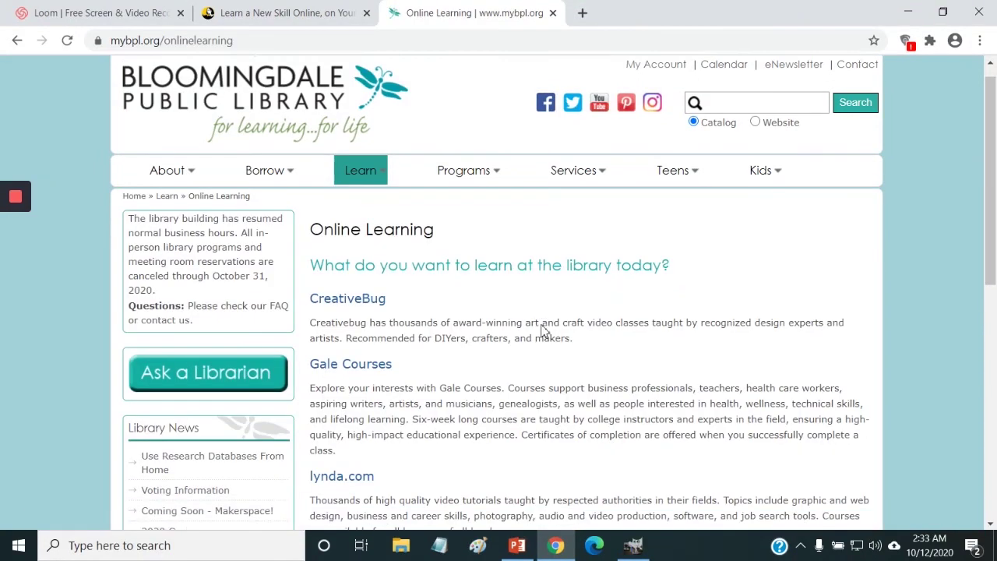
{"action": "scroll", "coordinate": [544, 330], "scroll_direction": "down", "scroll_amount": 3}
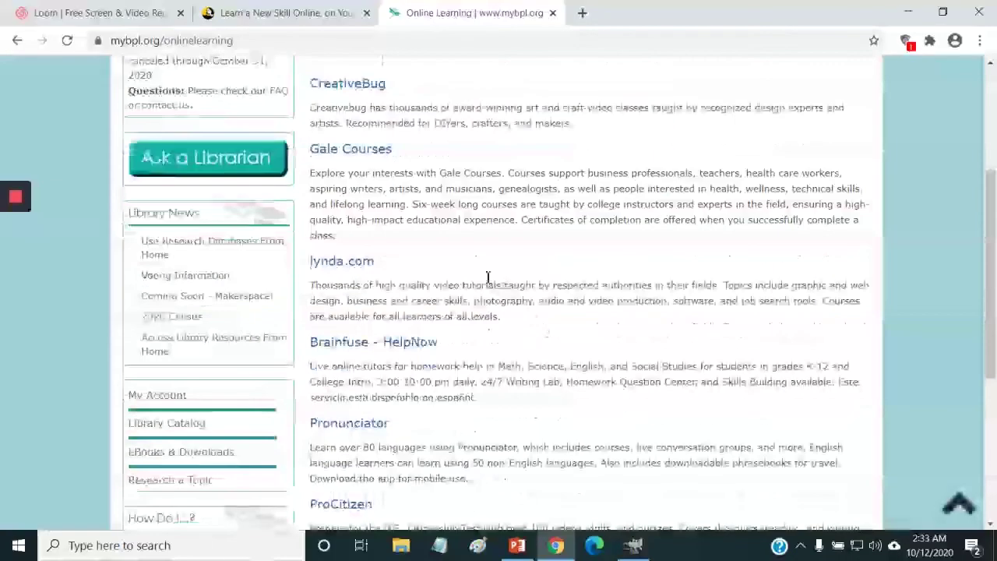
{"action": "left_click", "coordinate": [336, 266]}
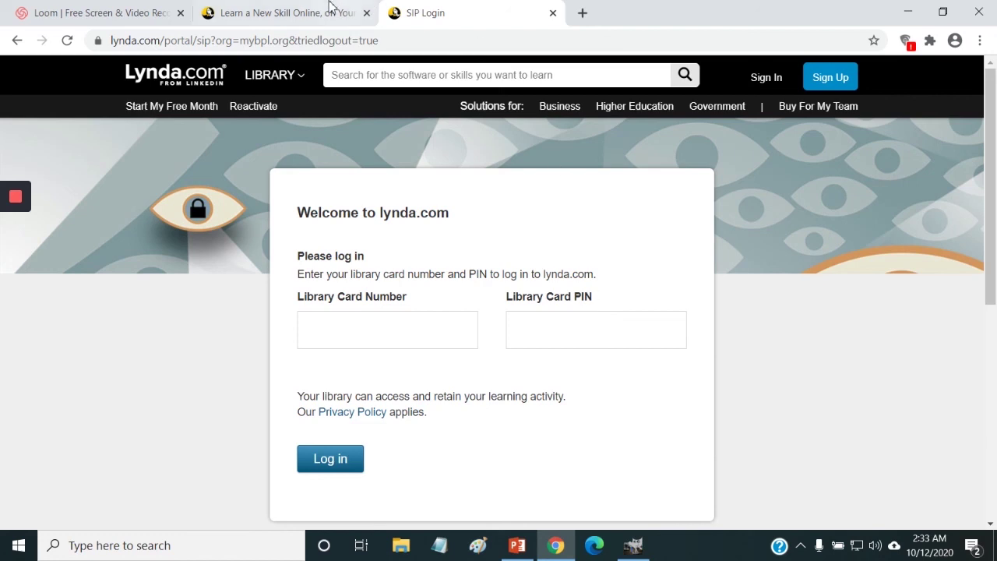
{"action": "left_click", "coordinate": [555, 13]}
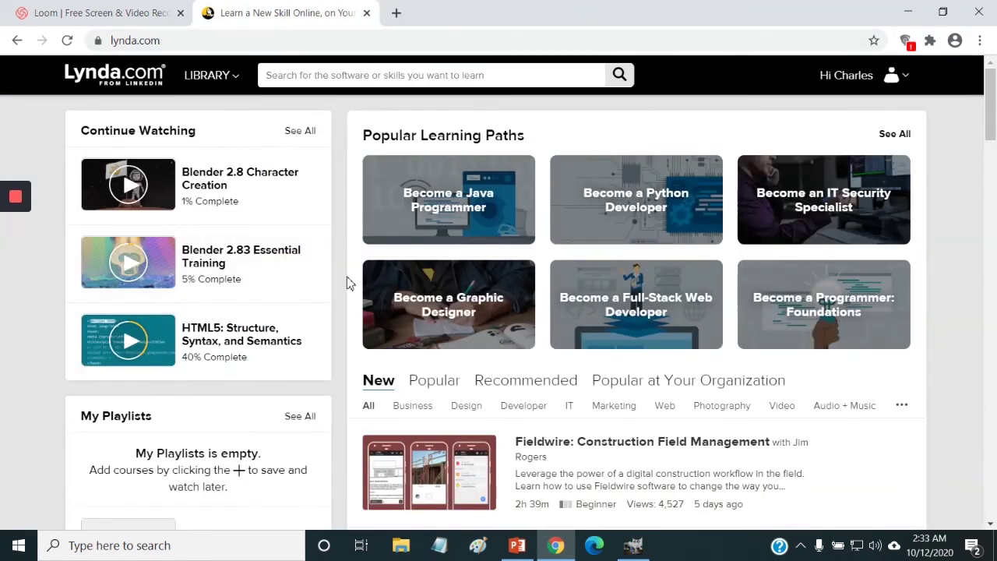
Step: Search lynda.com for gimp and open the GIMP Essential Training course
{"action": "left_click", "coordinate": [363, 77]}
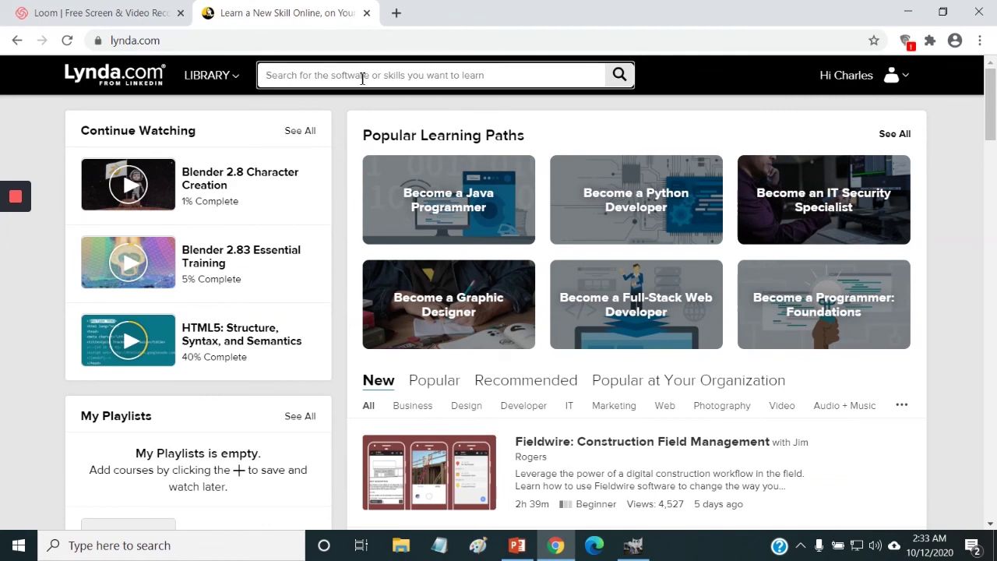
{"action": "type", "text": "gimp"}
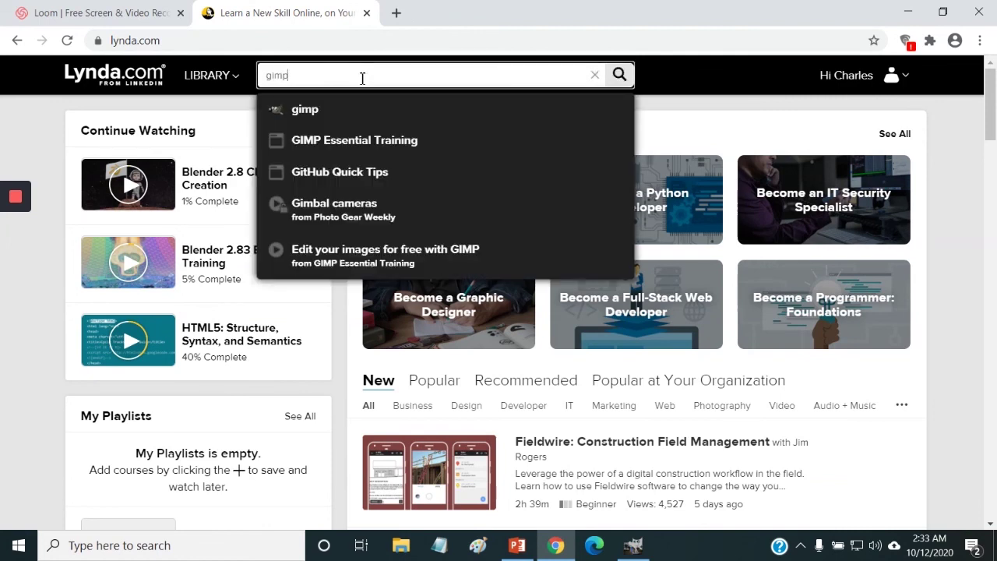
{"action": "left_click", "coordinate": [358, 148]}
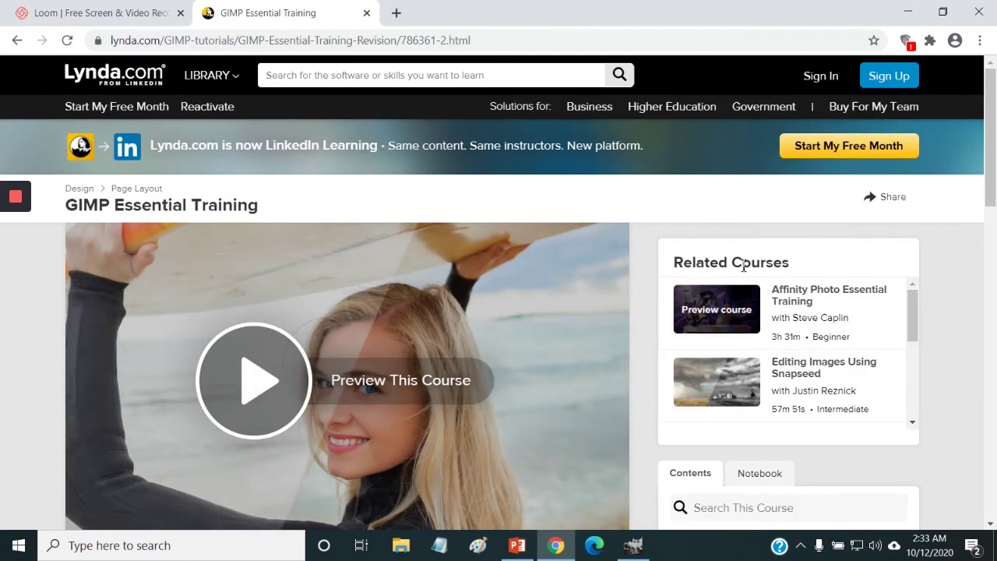
Step: Look through the GIMP Essential Training overview and its list of lessons down to the Conclusion
{"action": "scroll", "coordinate": [797, 364], "scroll_direction": "down", "scroll_amount": 5}
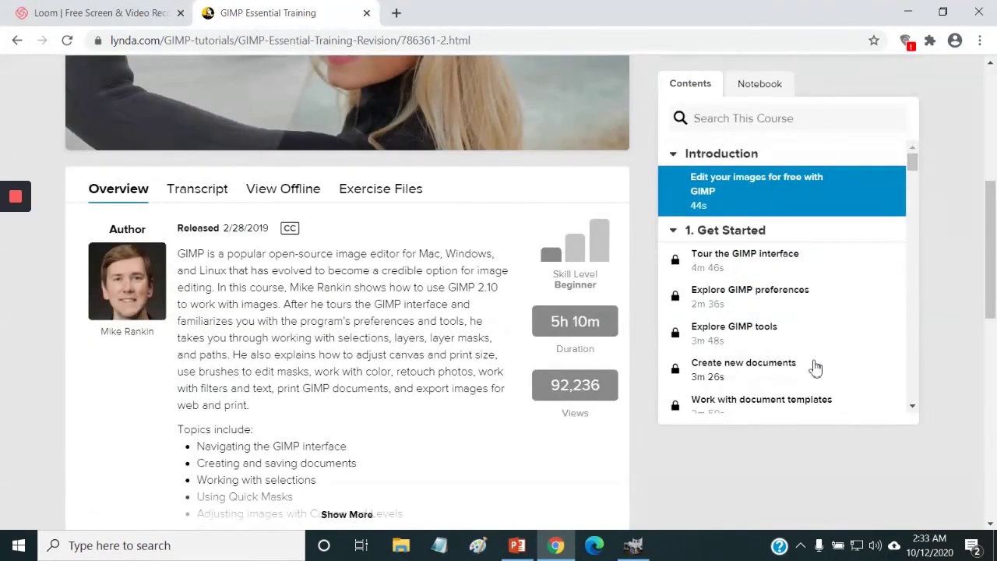
{"action": "scroll", "coordinate": [815, 341], "scroll_direction": "down", "scroll_amount": 2}
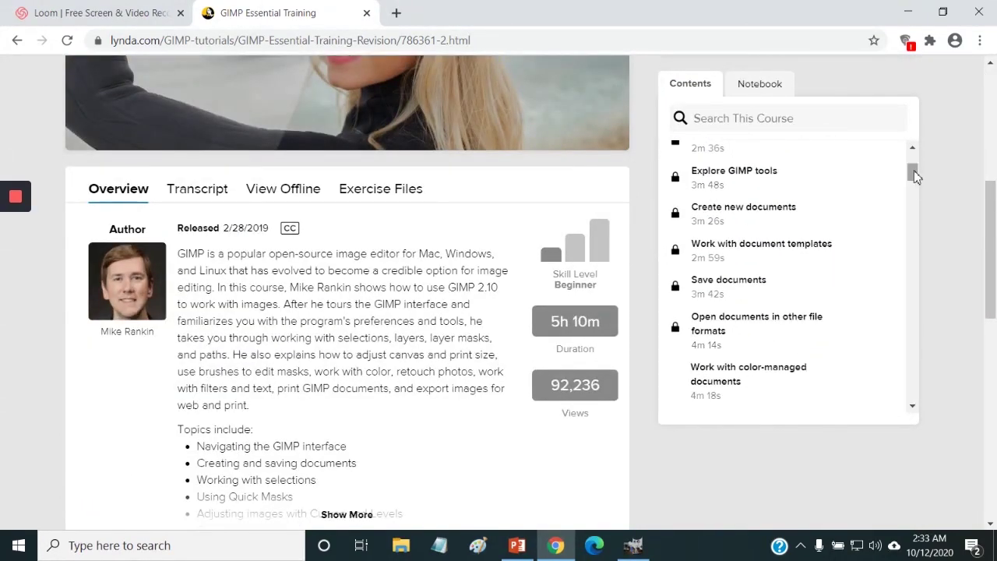
{"action": "left_click_drag", "start_coordinate": [915, 176], "coordinate": [908, 396]}
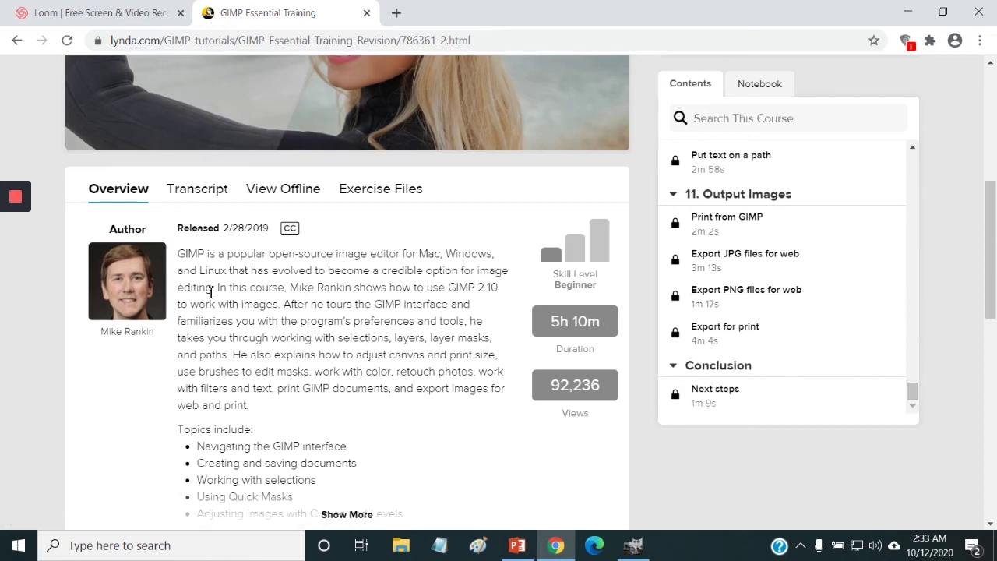
{"action": "mouse_move", "coordinate": [11, 212]}
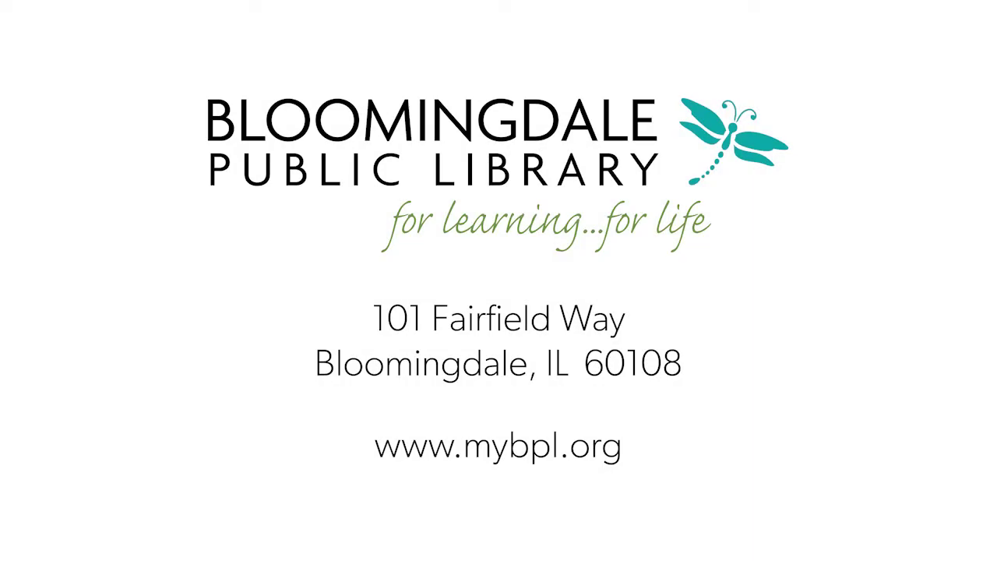